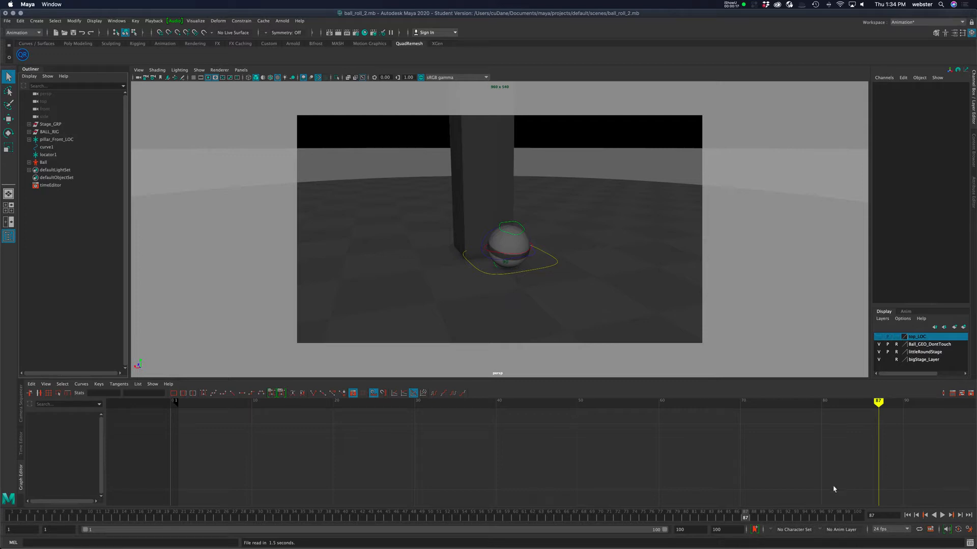
Scrub and play back the ball's rolling animation, viewing the scene from a wider angle.
left_click_drag(755, 515, 782, 517)
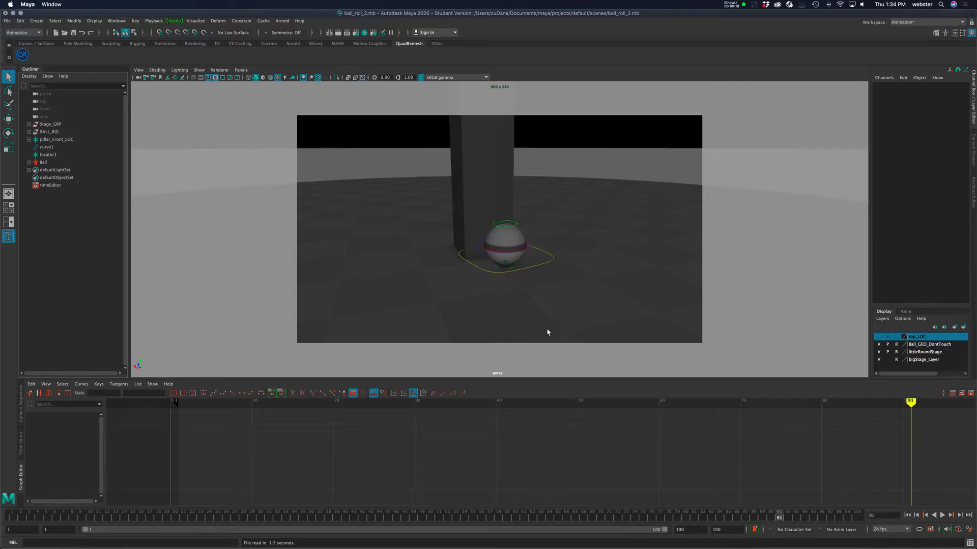
right_click_drag(594, 271, 360, 255, "alt")
left_click_drag(360, 255, 532, 296, "alt")
right_click_drag(532, 297, 503, 298, "alt")
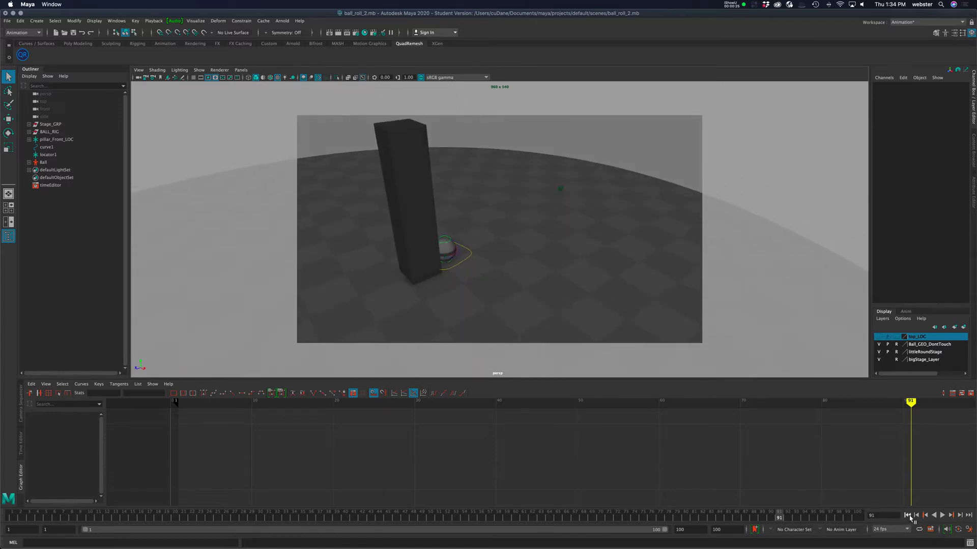
left_click(942, 515)
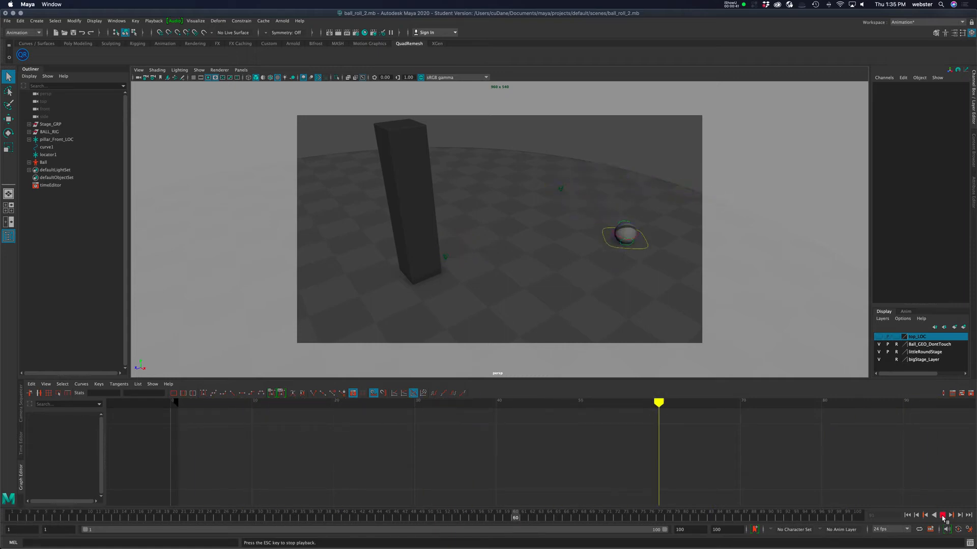
left_click(942, 516)
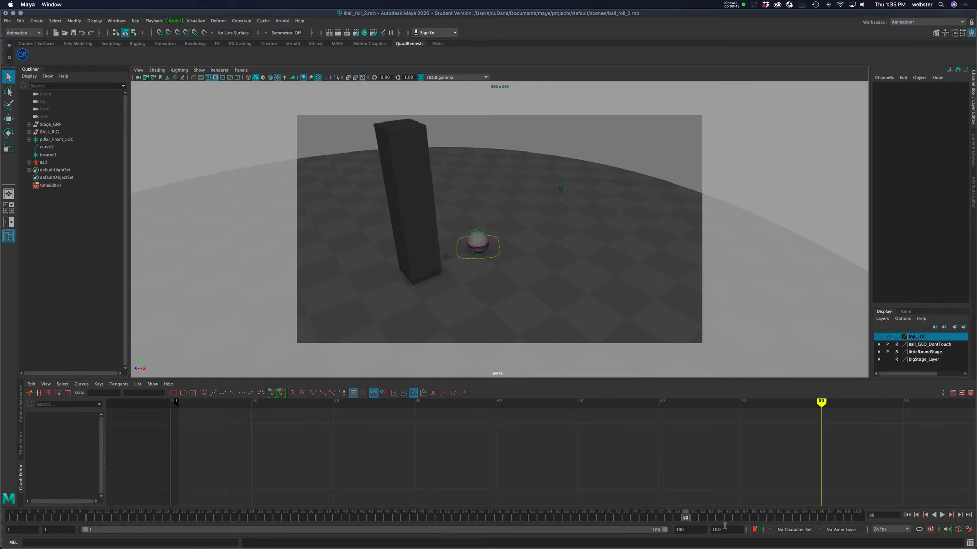
left_click_drag(686, 518, 831, 518)
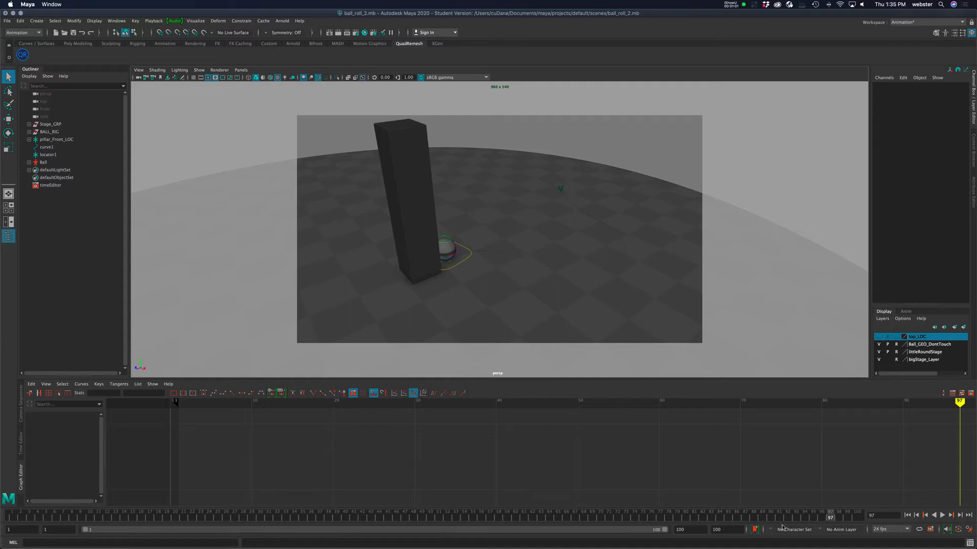
Set the animation end frame to 250.
double_click(679, 529)
type("250")
key("Return")
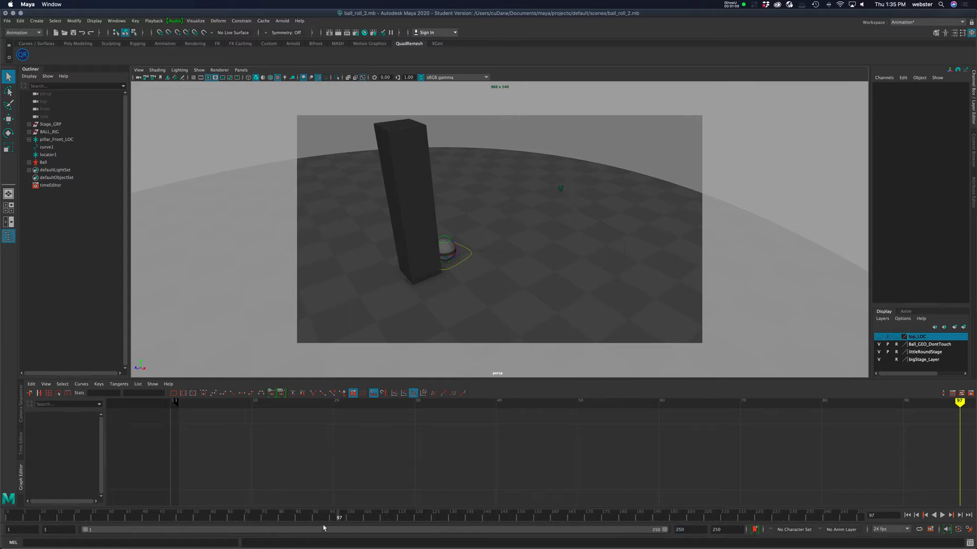
Play the animation and select the ball's move control to show its rotation curves at frame 90.
key("alt+v")
left_click_drag(337, 516, 312, 516)
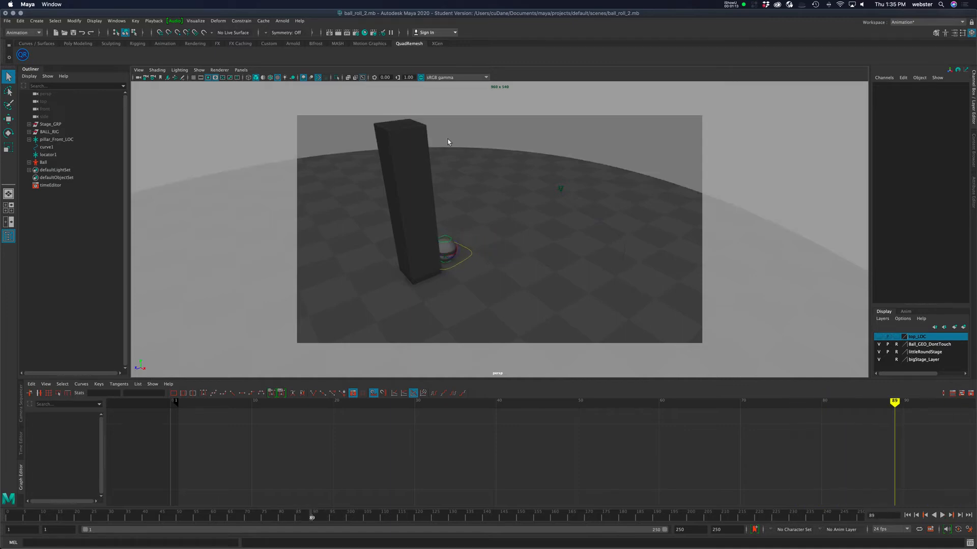
left_click(459, 251)
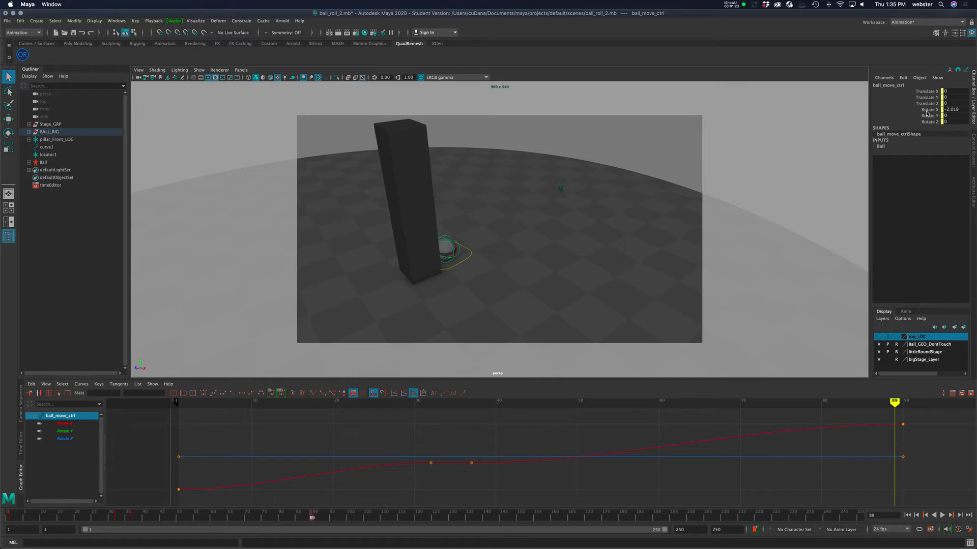
left_click(316, 516)
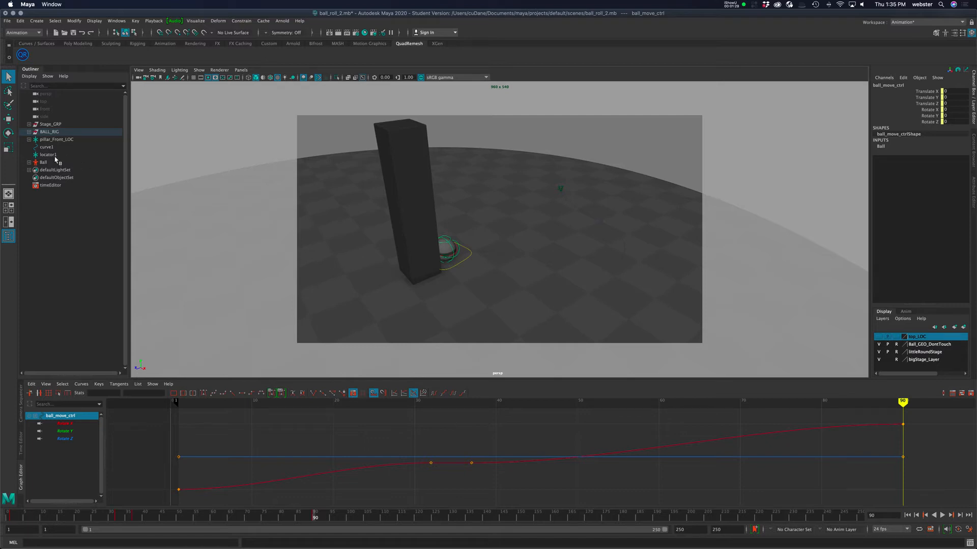
Select locator1 and open its motionPath1 input to highlight the U Value attribute.
left_click(51, 156)
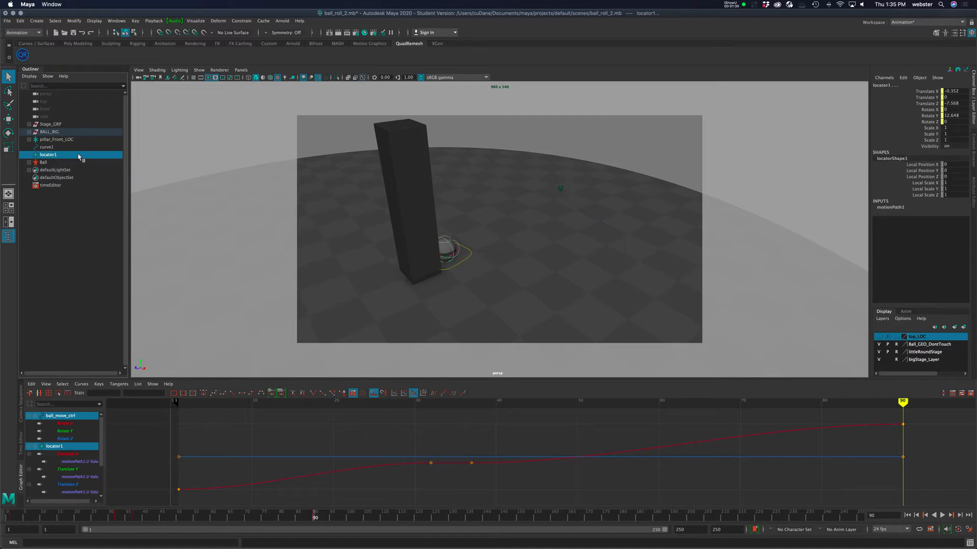
left_click(465, 250)
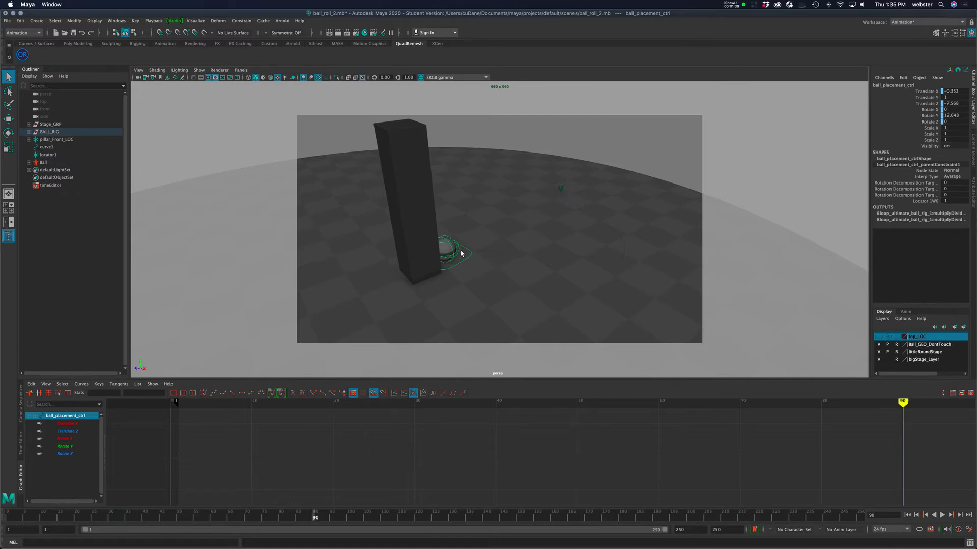
left_click(459, 253)
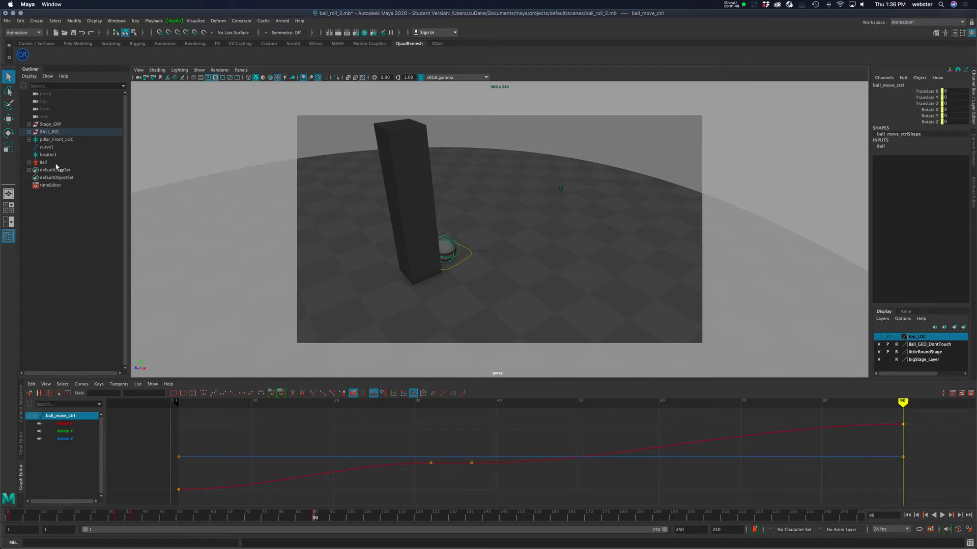
left_click(49, 155)
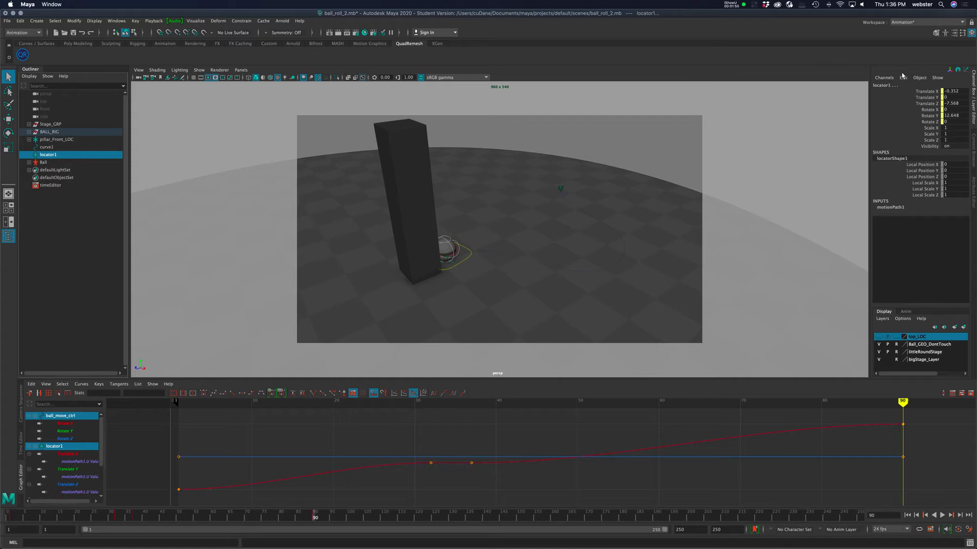
left_click(888, 208)
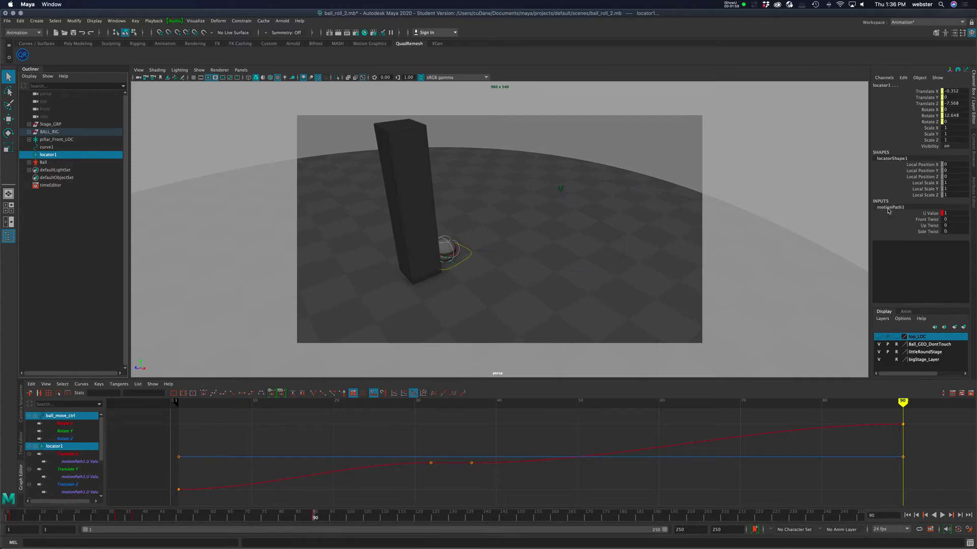
left_click(929, 215)
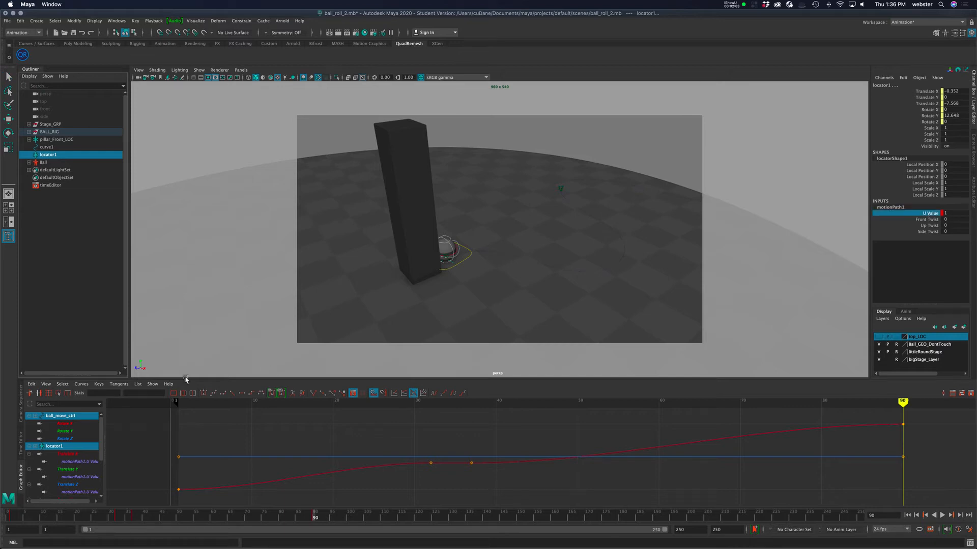
Enlarge the Graph Editor and load ball_move_ctrl's Rotate X with motionPath1's U Value curves.
left_click_drag(186, 379, 195, 333)
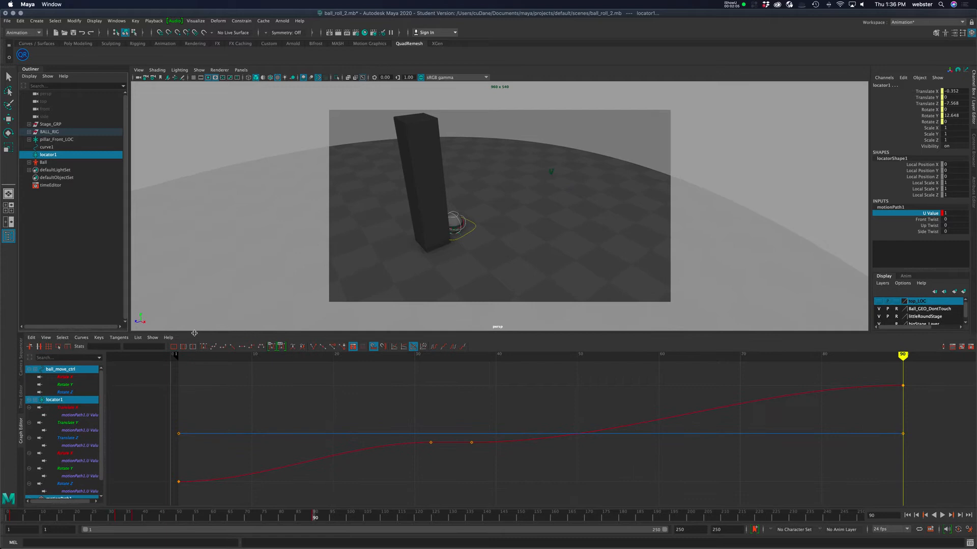
scroll(73, 410, "down", 2)
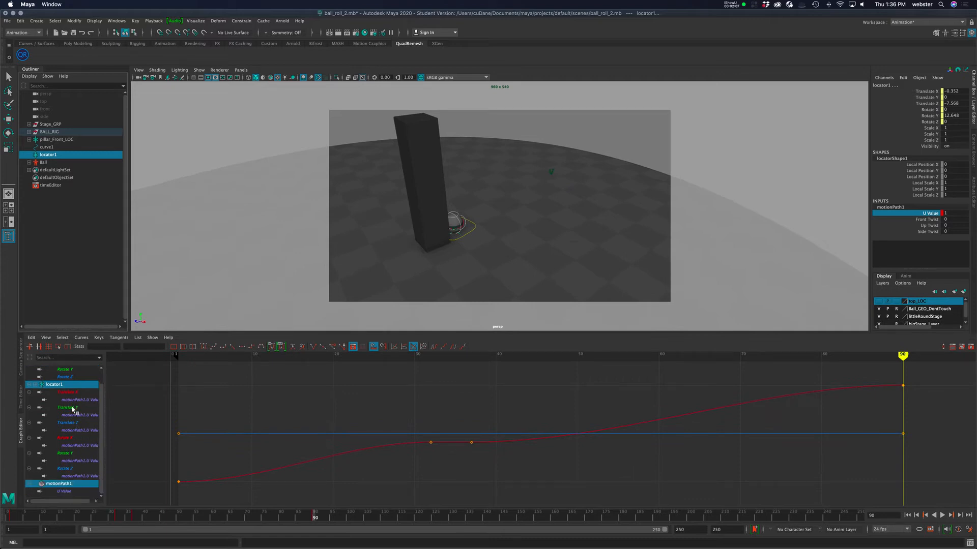
scroll(73, 407, "up", 2)
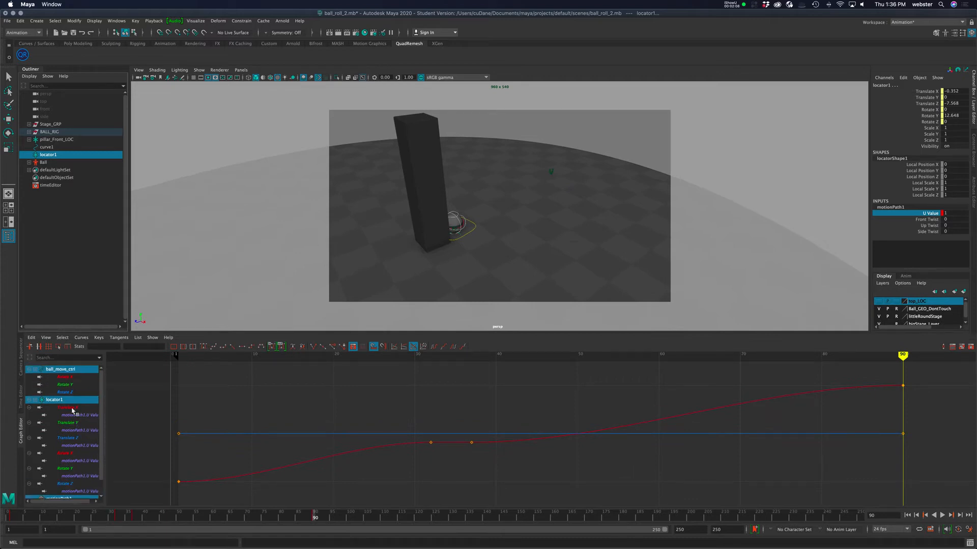
left_click(74, 378)
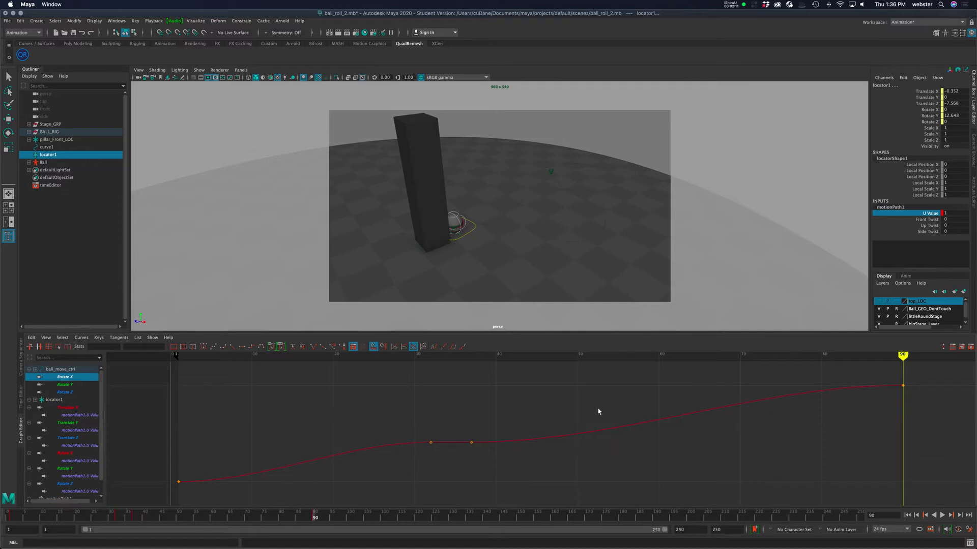
scroll(67, 453, "down", 2)
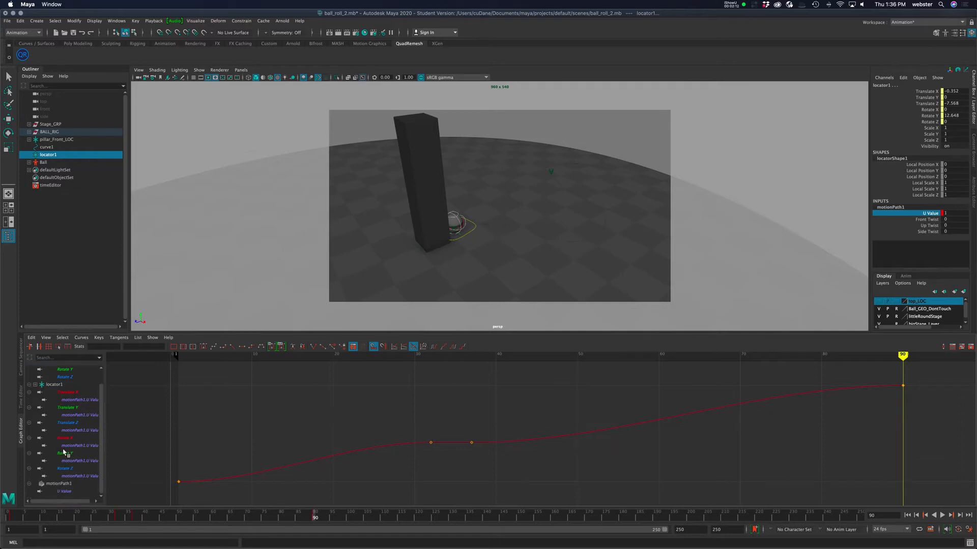
left_click(65, 492)
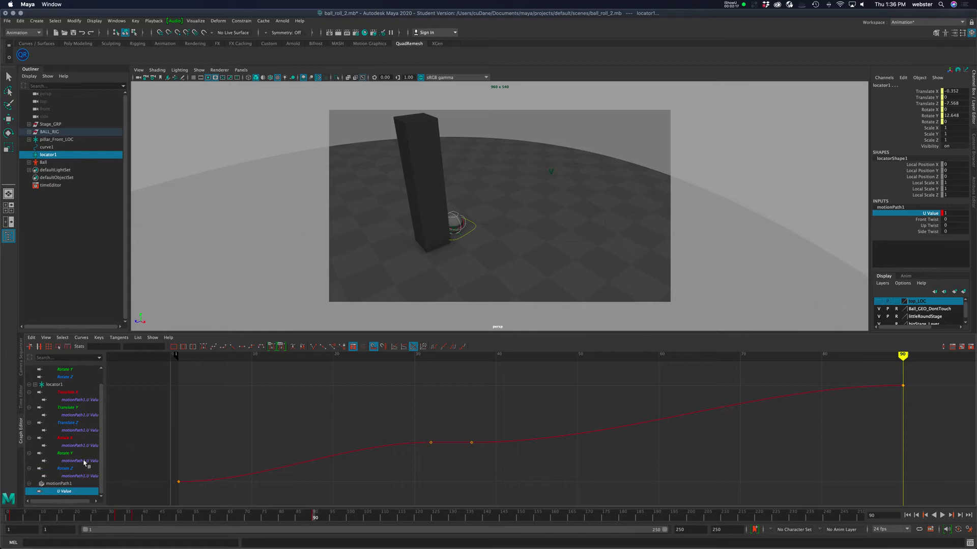
scroll(57, 456, "up", 2)
scroll(57, 455, "down", 2)
scroll(56, 454, "up", 2)
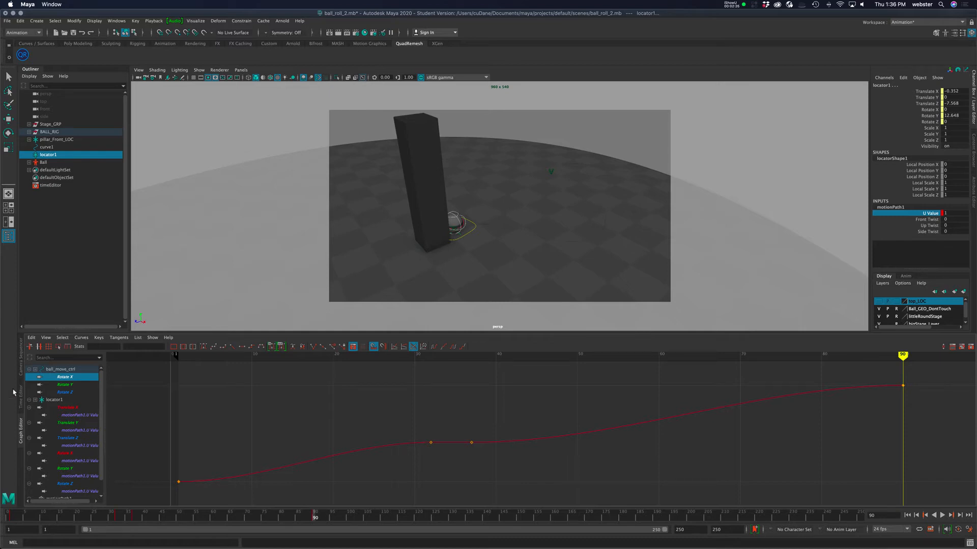
Switch the Graph Editor between absolute, stacked and normalized curve views.
left_click(46, 338)
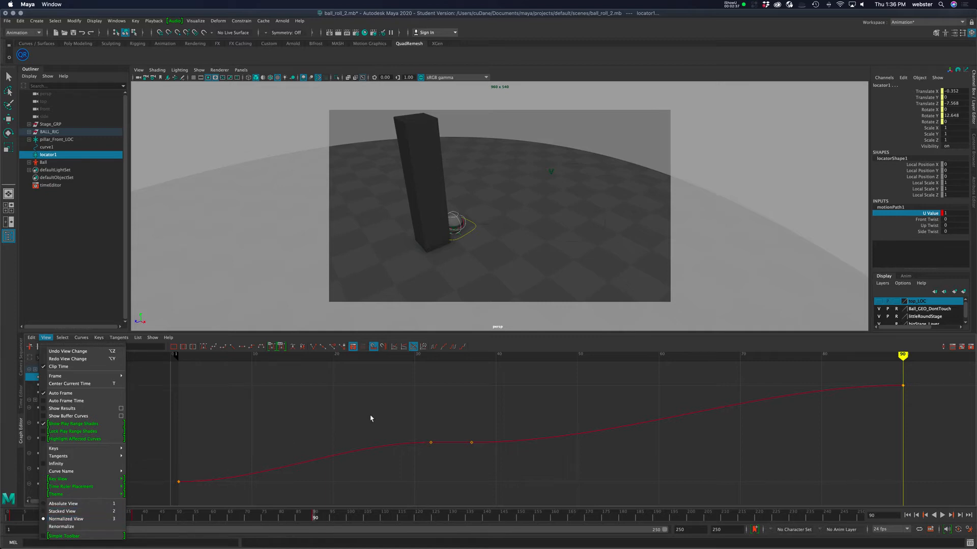
left_click(463, 419)
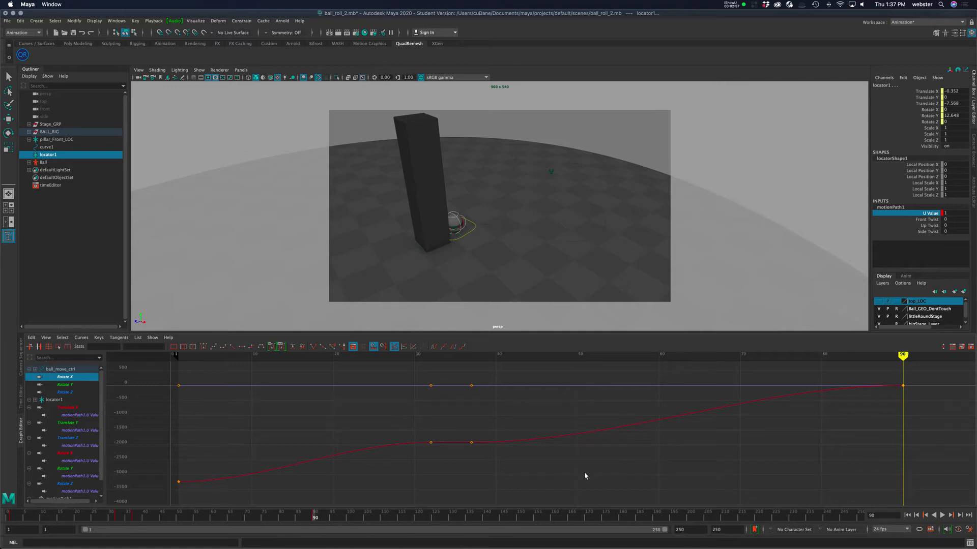
key("2")
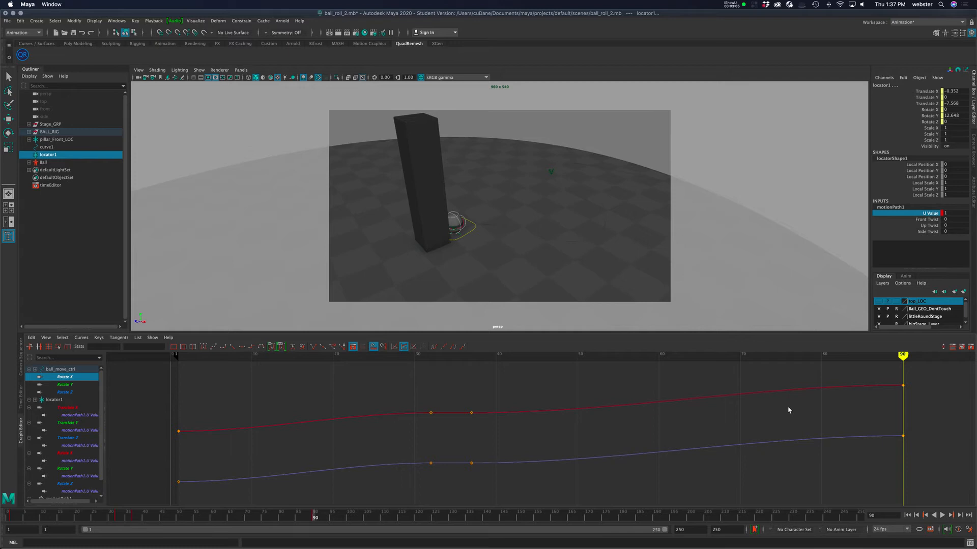
key("3")
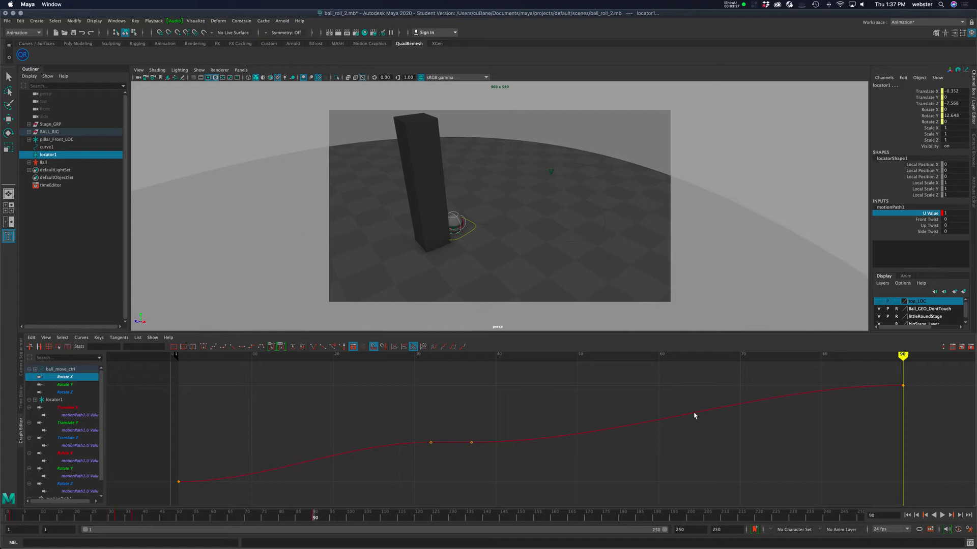
mouse_move(903, 355)
left_mouse_down()
mouse_move(942, 356)
mouse_move(854, 356)
mouse_move(918, 356)
left_mouse_up()
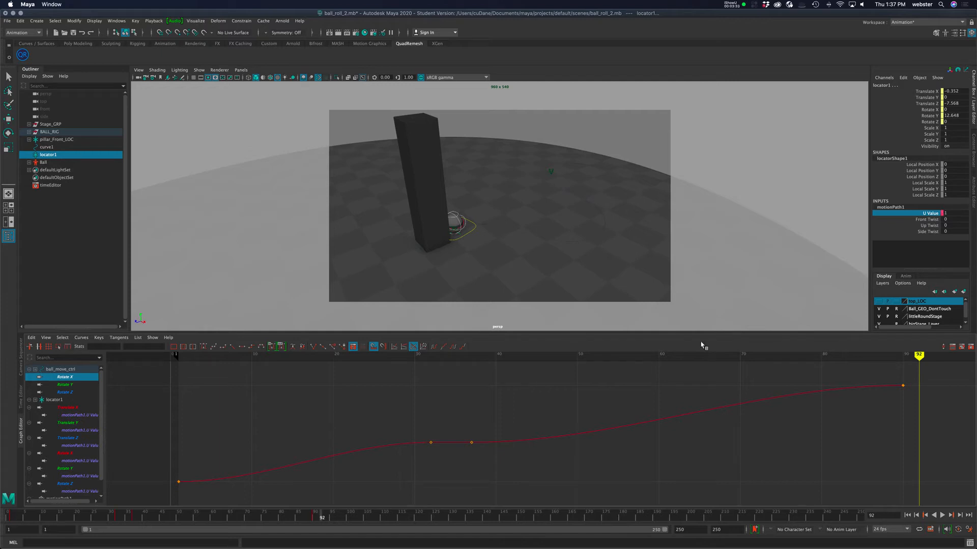
key("2")
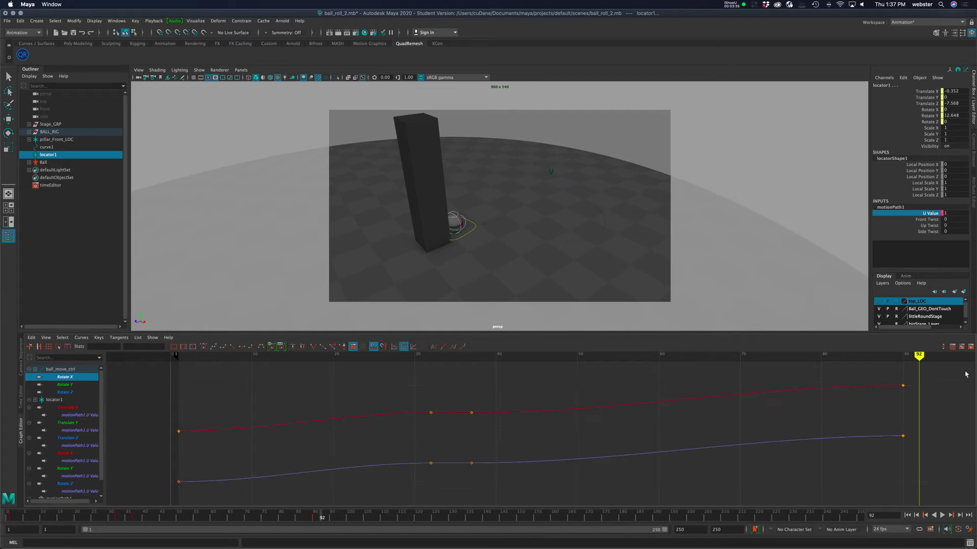
Play and scrub the animation while comparing the normalized Rotate X and U Value curves.
key("alt+v")
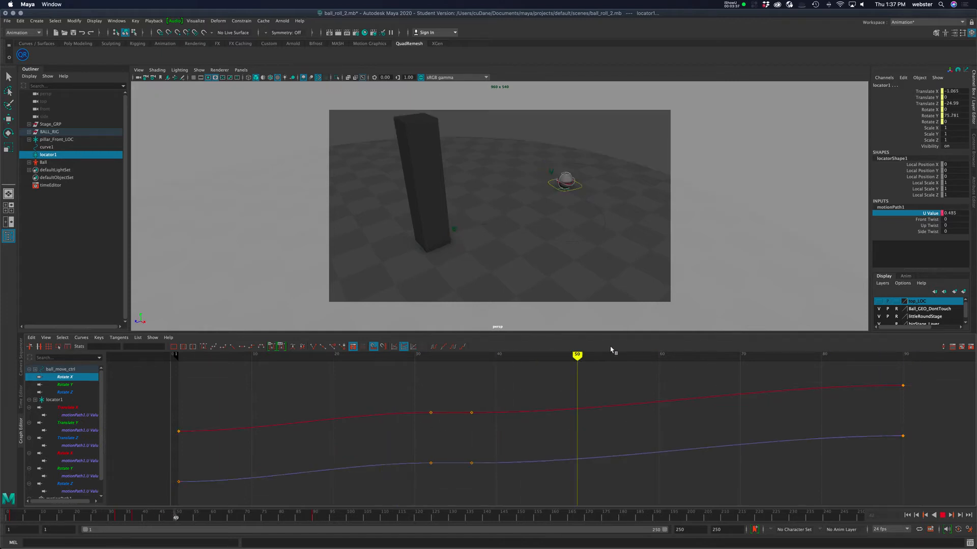
left_click_drag(763, 349, 904, 356)
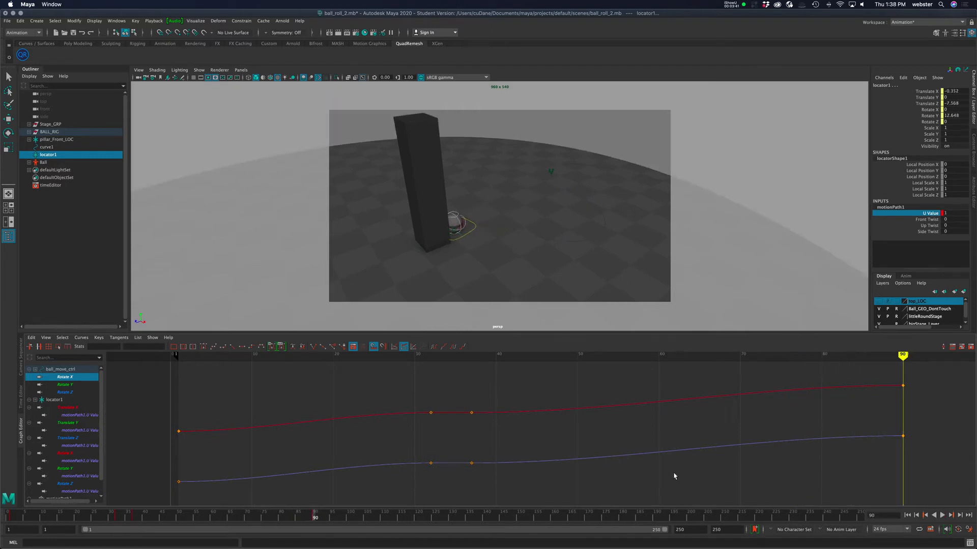
right_click_drag(730, 464, 581, 454, "alt")
middle_click_drag(582, 455, 562, 454, "alt")
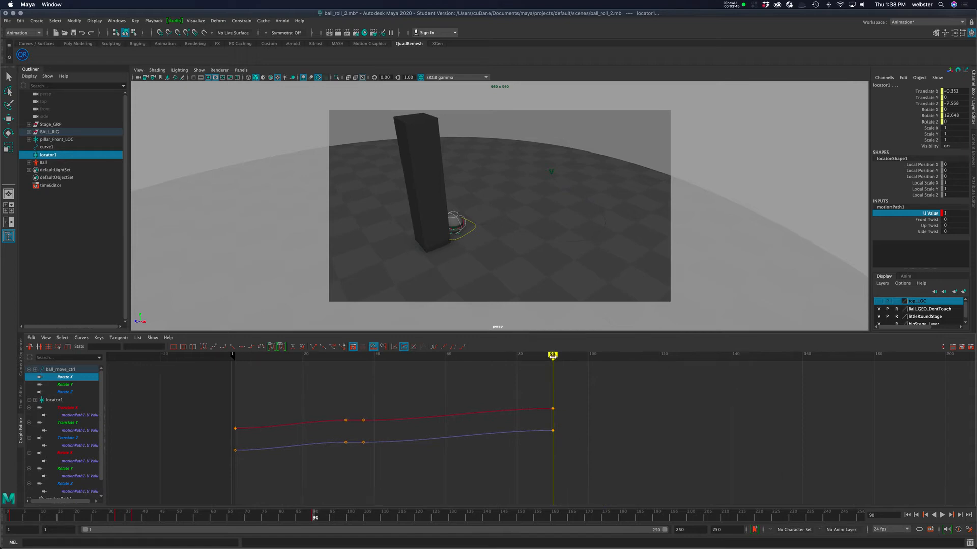
key("alt+v")
left_click_drag(615, 356, 645, 357)
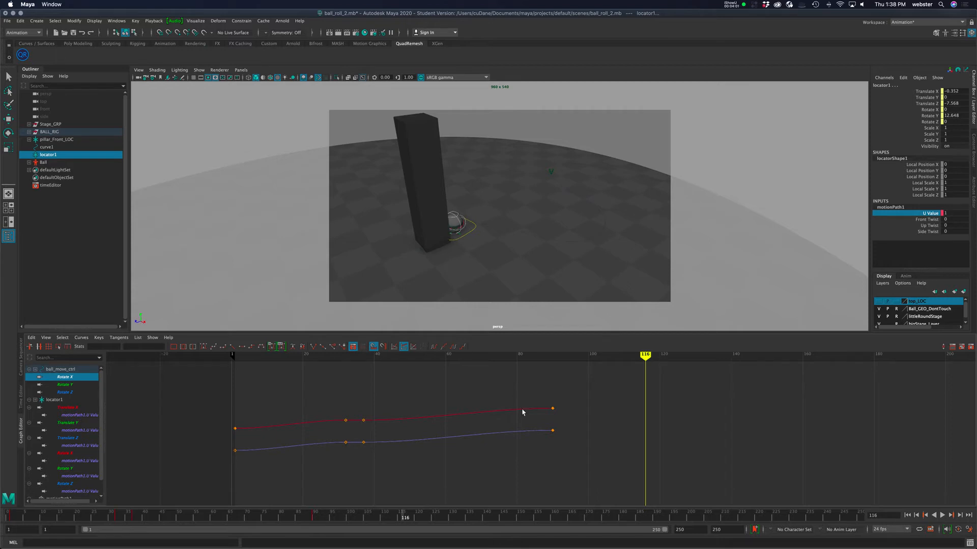
Insert keys at frame 116 on both the Rotate X and U Value curves.
left_click_drag(538, 392, 534, 465)
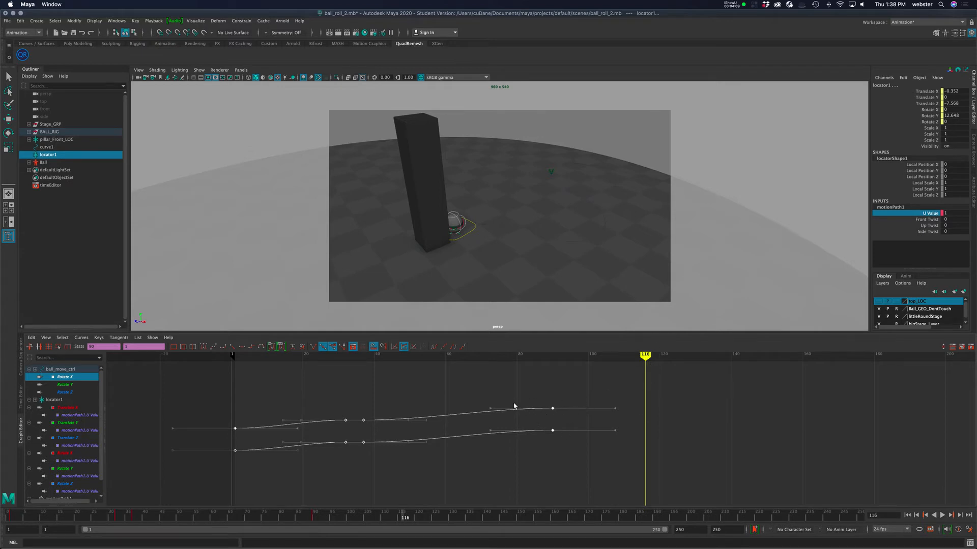
left_click(552, 408)
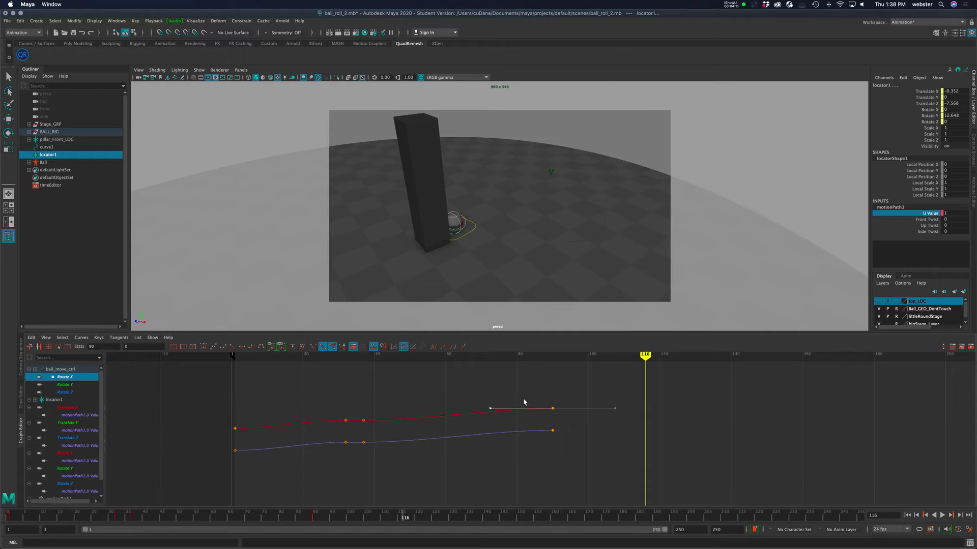
left_click_drag(451, 392, 456, 465)
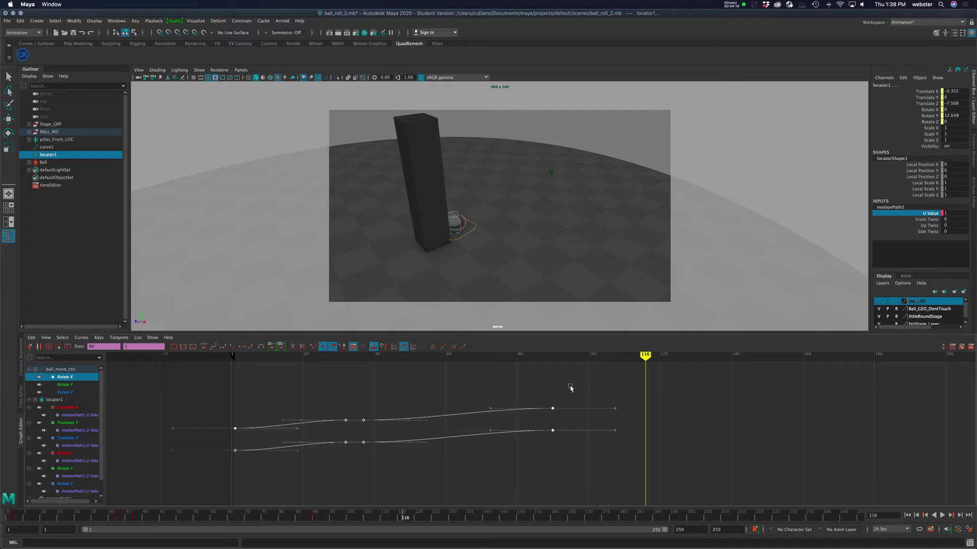
left_click(530, 395)
left_click_drag(537, 380, 540, 425)
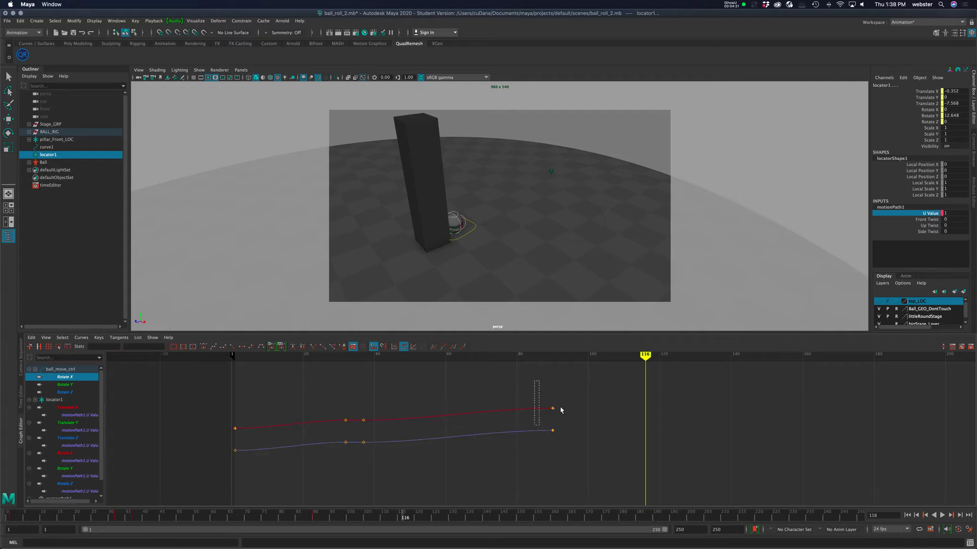
right_click(574, 391)
left_click(532, 388)
left_click_drag(533, 387, 536, 443)
right_click(566, 387)
left_click(477, 395)
left_click_drag(477, 391, 481, 447)
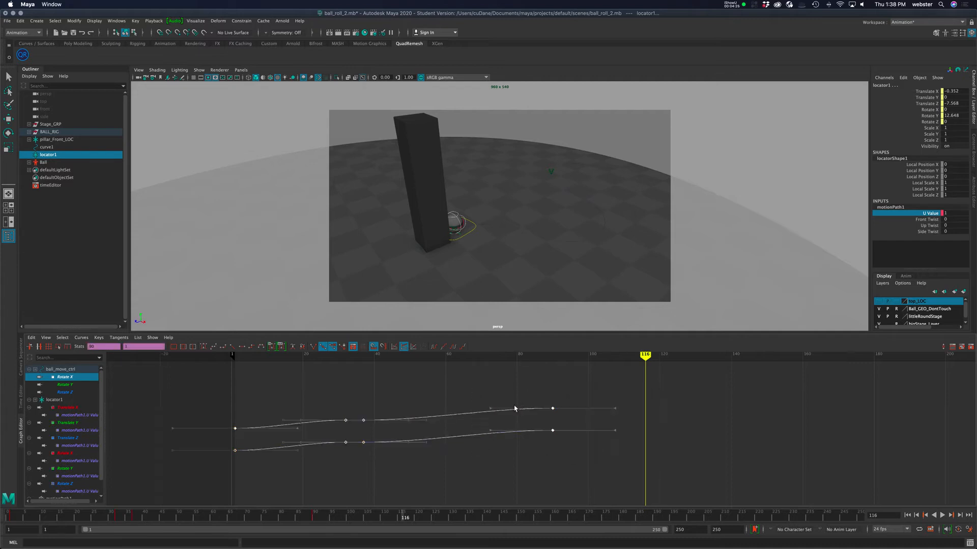
right_click(535, 390)
left_click(565, 393)
left_click_drag(511, 386, 506, 464)
key("ctrl+z")
key("ctrl+z")
key("ctrl+z")
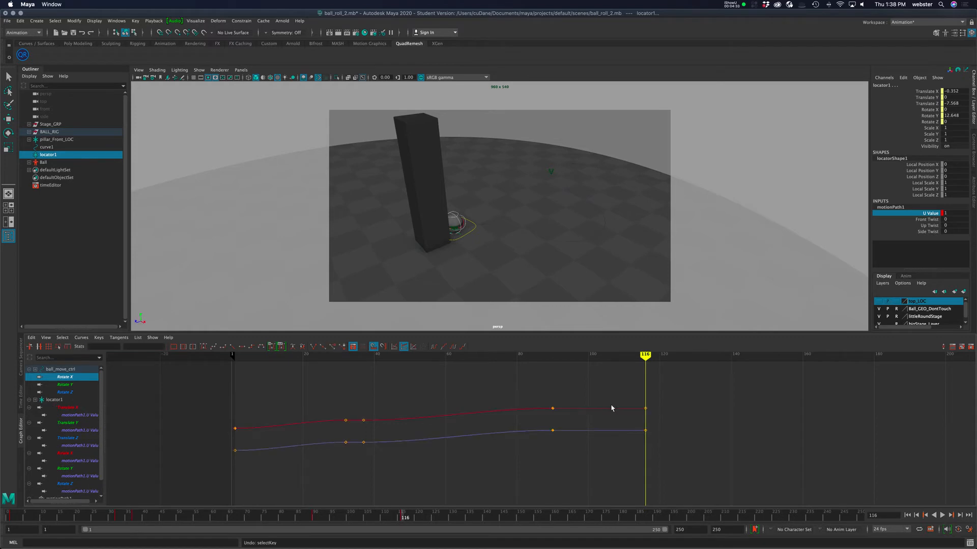
Insert keys at frame 122 on both the Rotate X and U Value curves.
left_click(549, 417)
left_click_drag(511, 376, 523, 471)
right_click(584, 414)
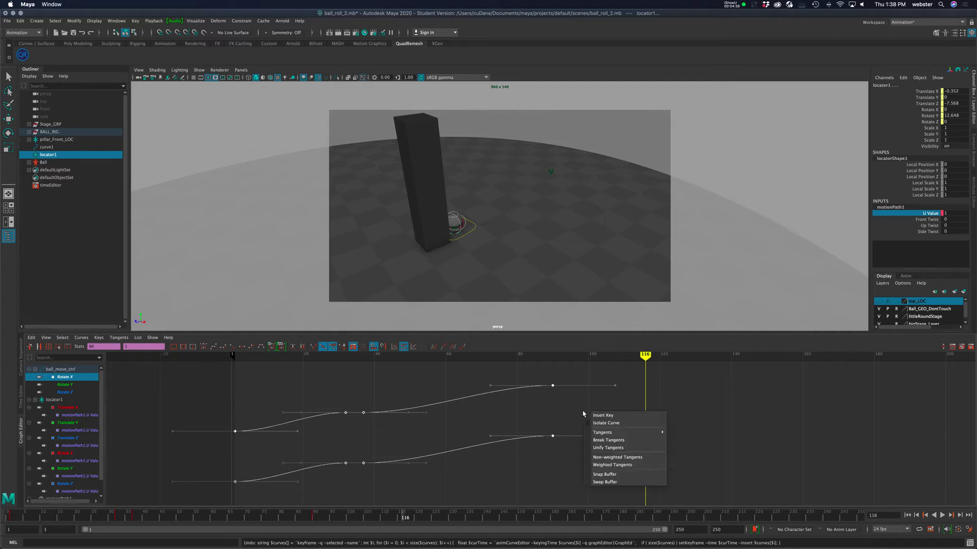
left_click(612, 416)
key("alt+v")
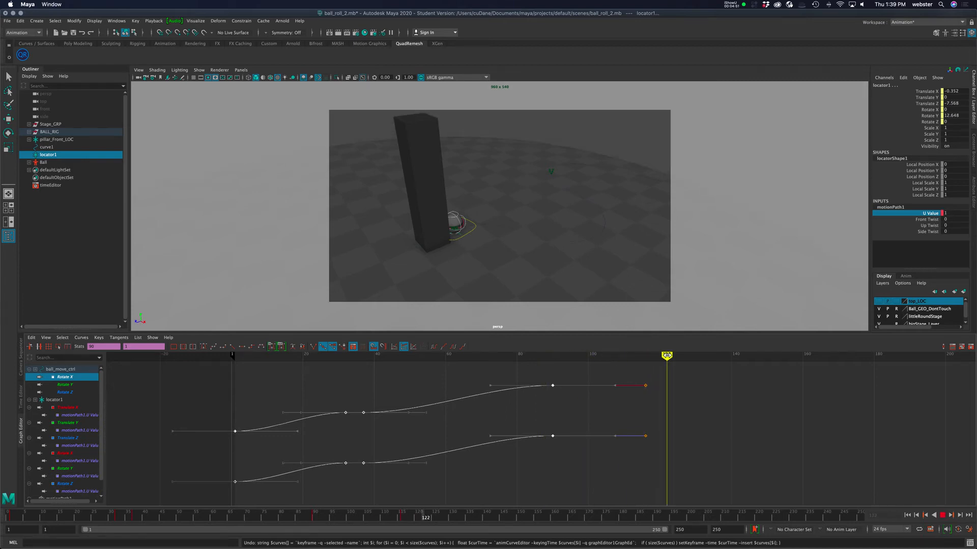
key("alt+v")
right_click_drag(619, 407, 646, 406)
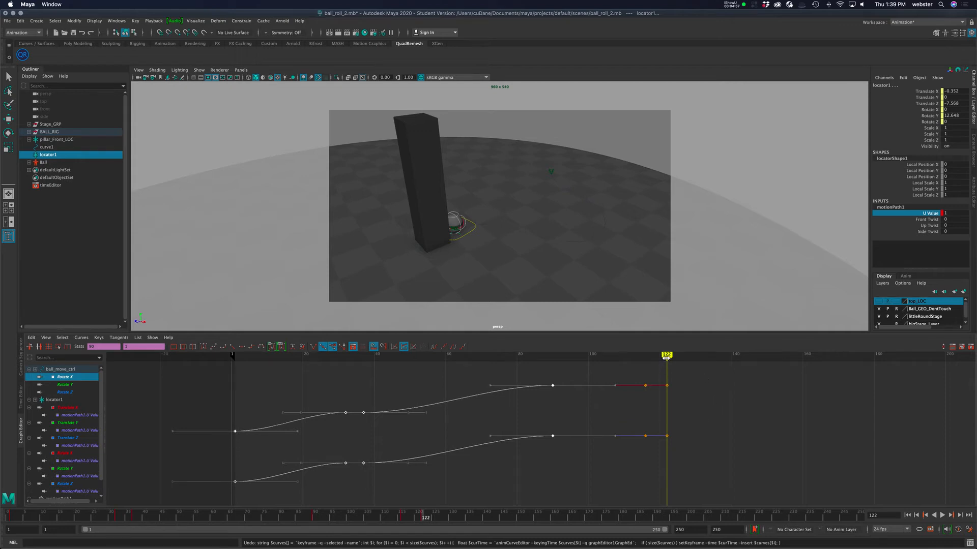
key("alt+v")
left_click_drag(556, 370, 644, 372)
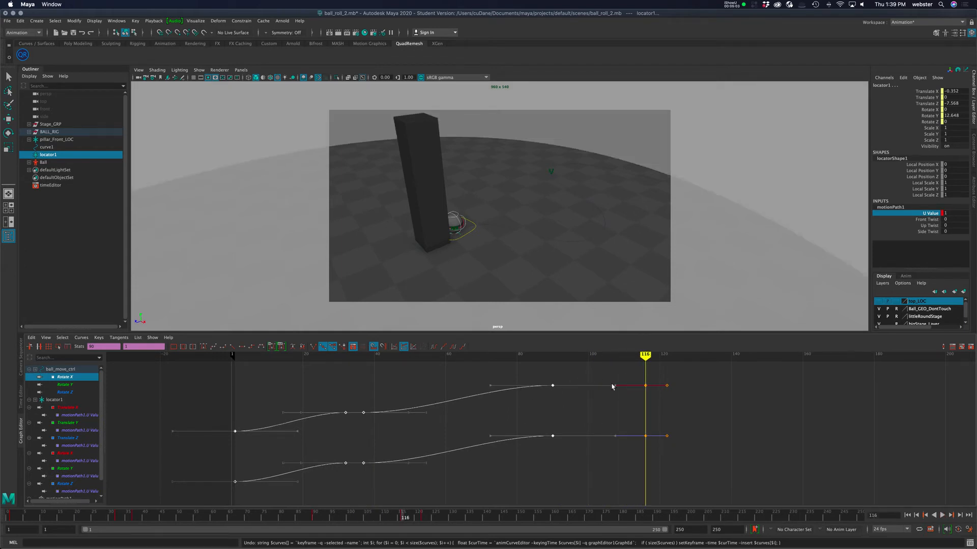
left_click_drag(642, 381, 669, 442)
middle_click_drag(762, 404, 761, 416, "shift")
key("z")
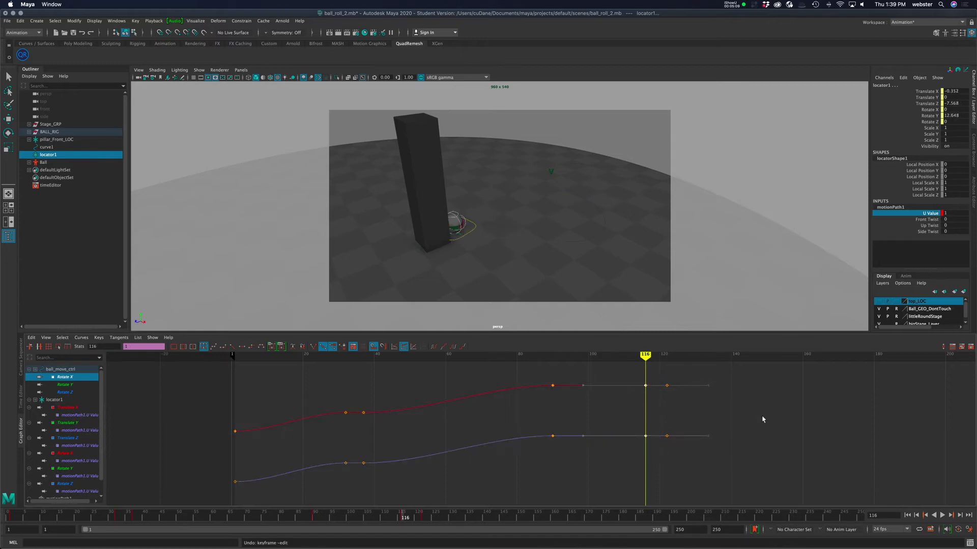
left_click_drag(659, 371, 719, 471)
middle_click_drag(778, 425, 778, 428, "shift")
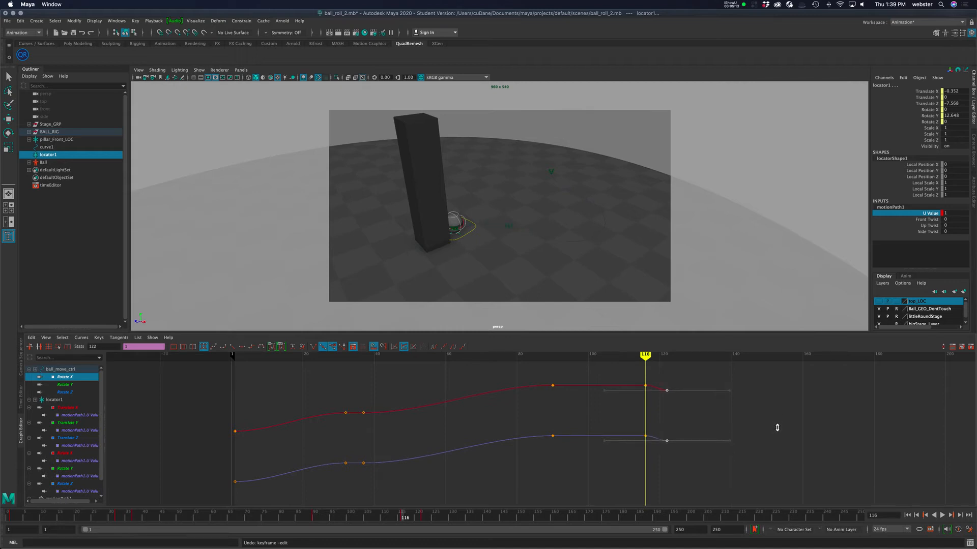
left_click_drag(645, 356, 668, 366)
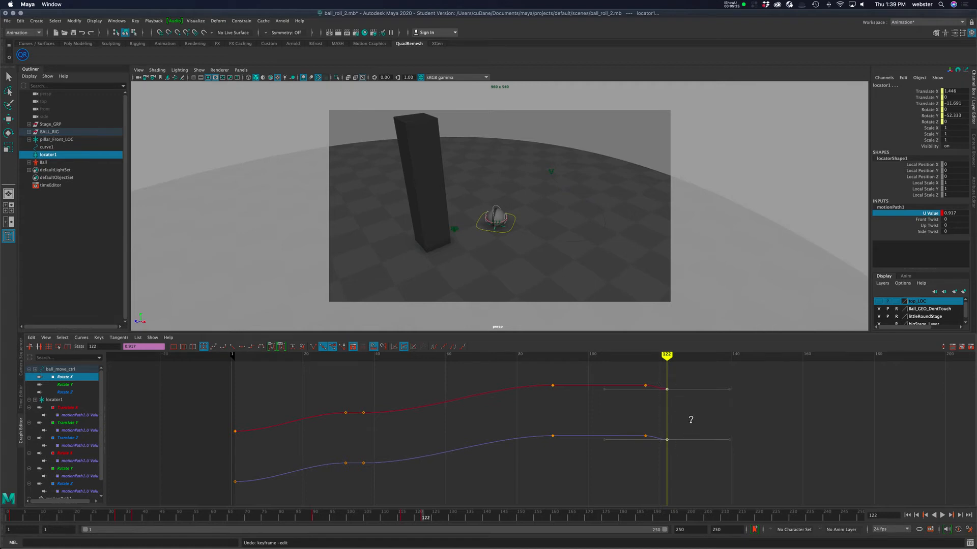
mouse_move(668, 358)
left_mouse_down()
mouse_move(647, 365)
mouse_move(671, 366)
left_mouse_up()
key("ctrl+z")
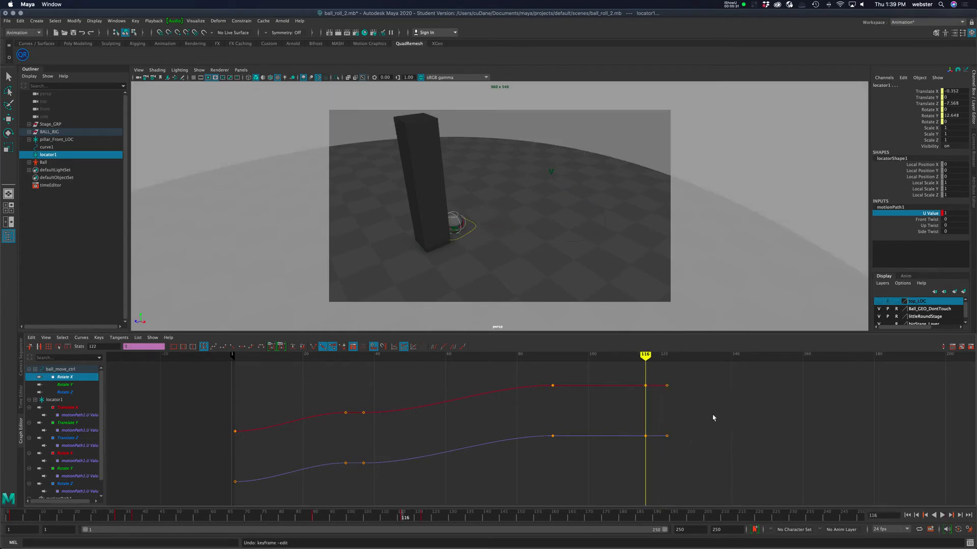
Set the U Value key at frame 122 to 0.95.
left_click(712, 418)
key("ctrl+z")
left_click(696, 411)
key("f")
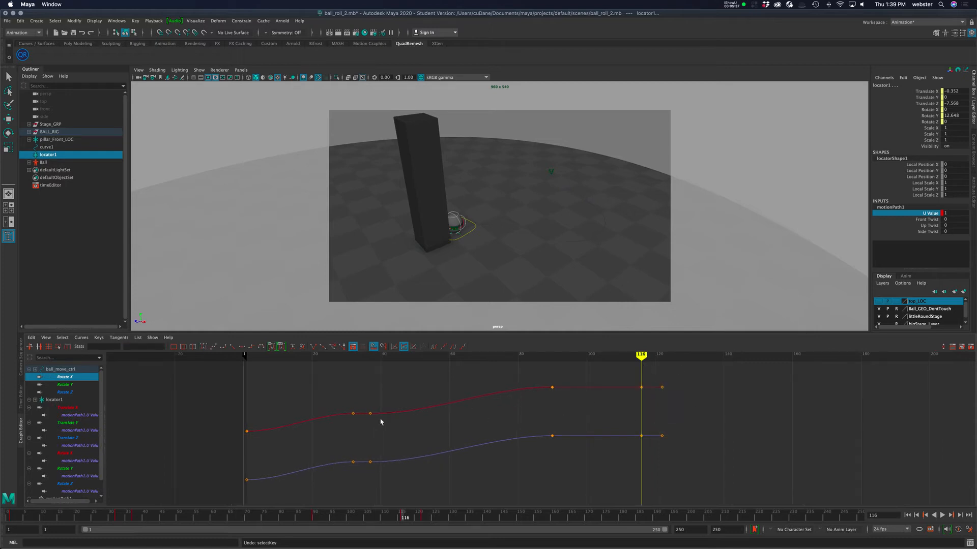
left_click(954, 214)
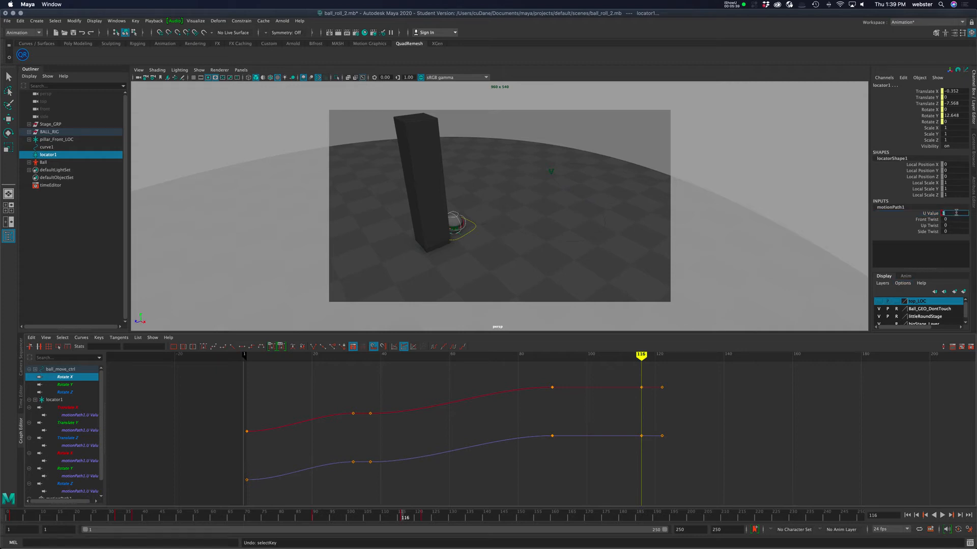
left_click_drag(657, 467, 669, 423)
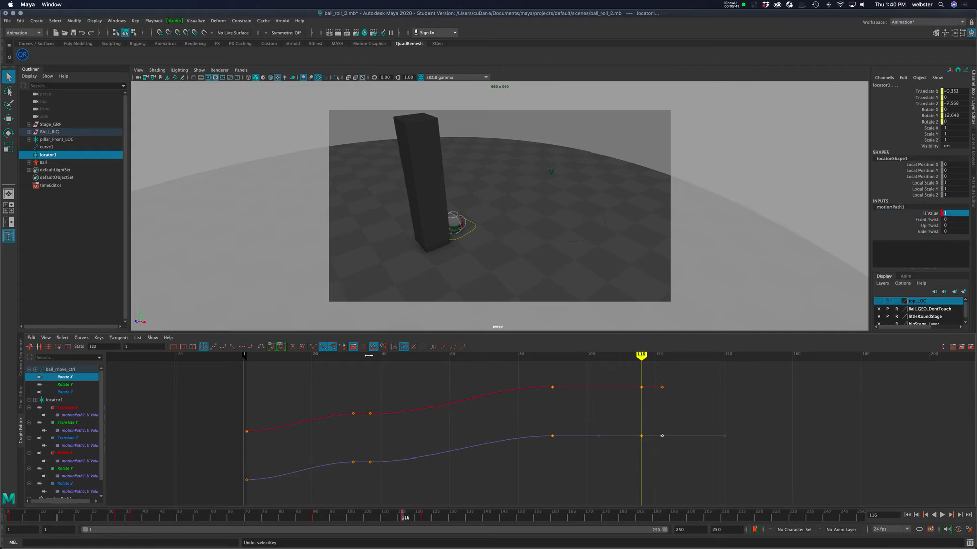
type(".95")
key("Return")
Isolate the Rotate X curve and lower its frame 122 key to about -162.
key("alt+v")
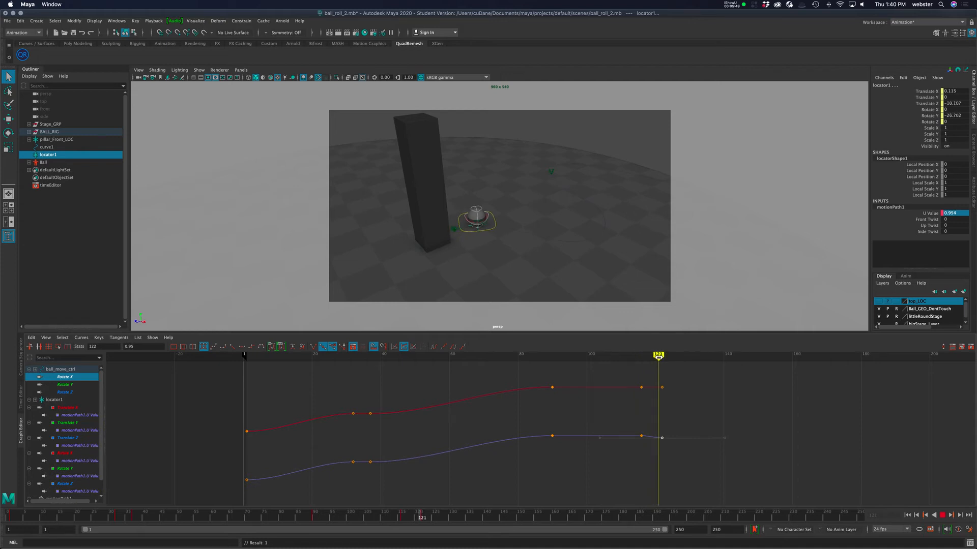
key("alt+v")
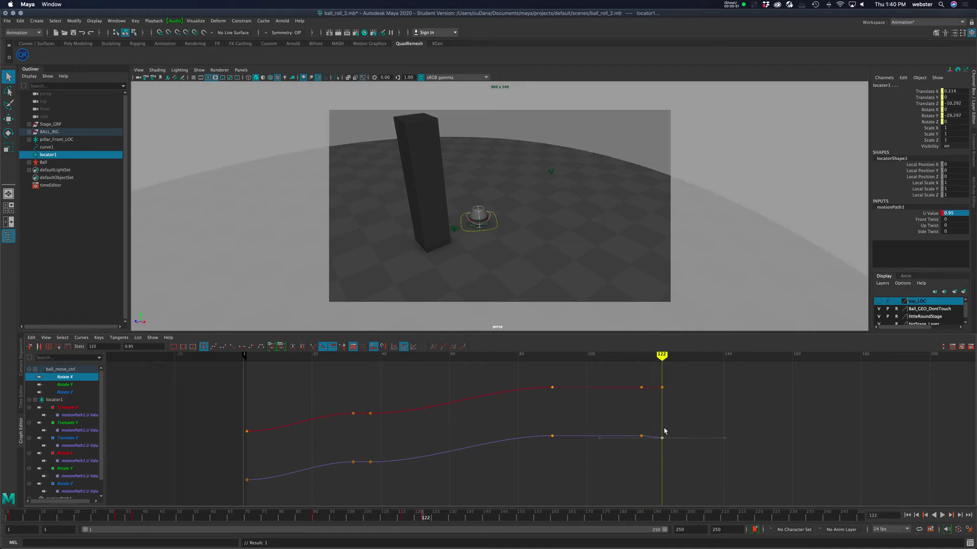
key("3")
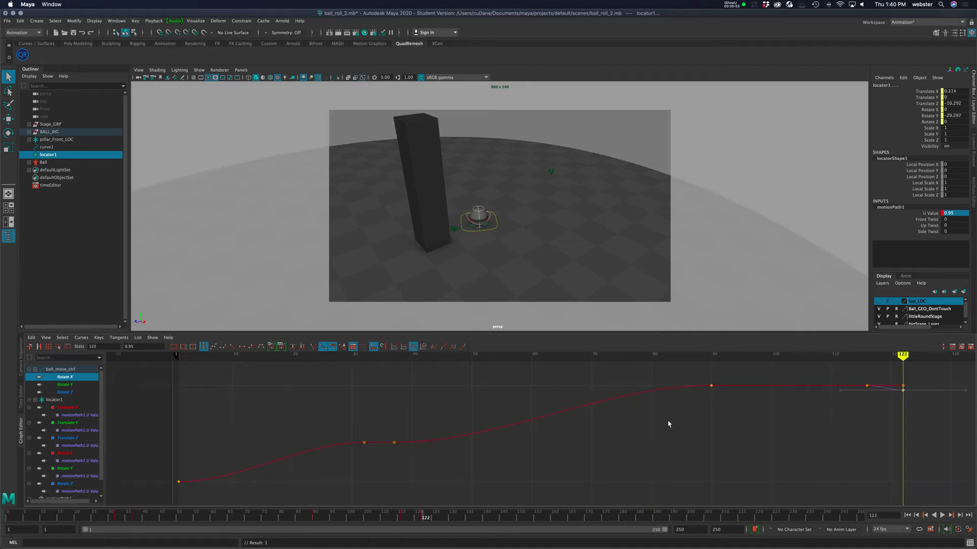
scroll(815, 375, "up", 5)
scroll(792, 418, "down", 6)
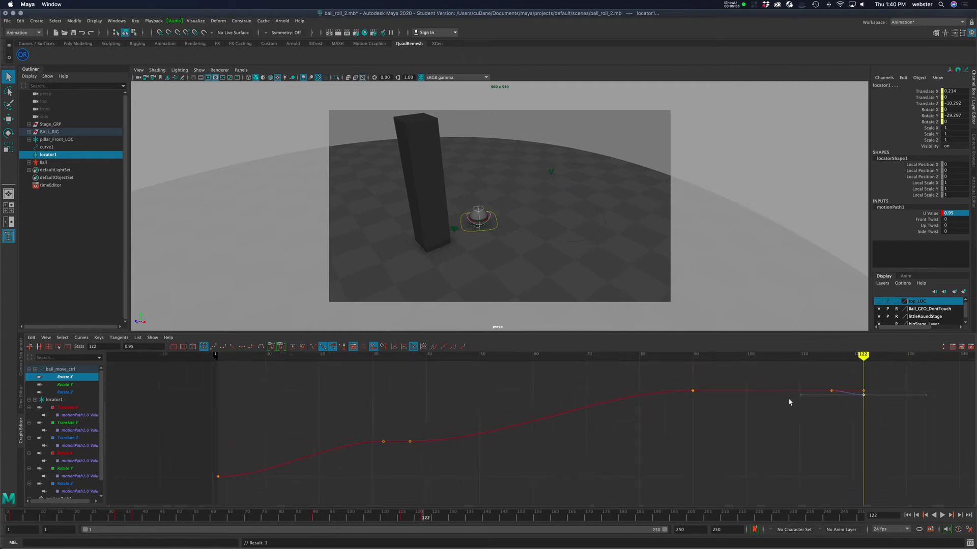
left_click_drag(676, 369, 945, 414)
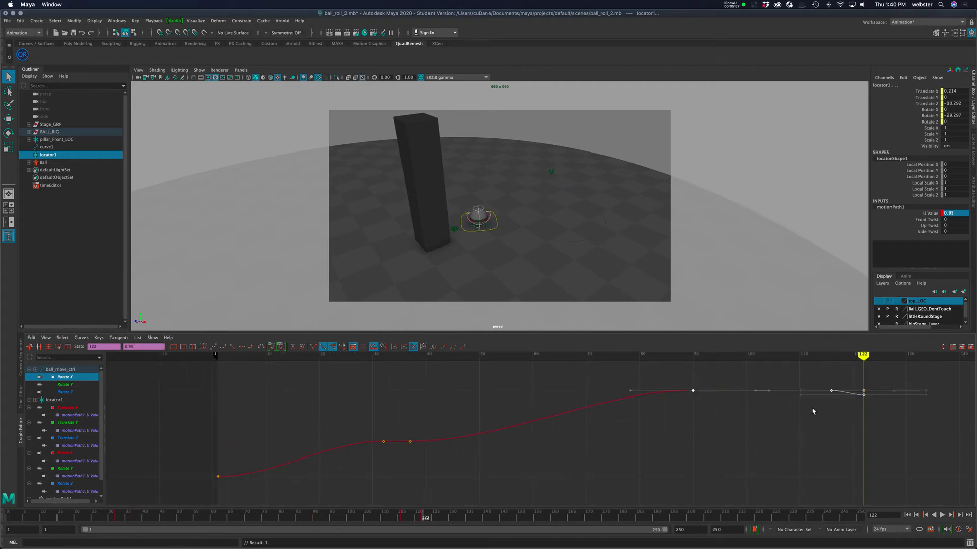
key("f")
middle_click_drag(803, 438, 746, 444, "alt")
left_click_drag(0, 0, 0, 0)
middle_click_drag(746, 444, 567, 442, "alt")
scroll(567, 442, "up", 5)
middle_click_drag(619, 426, 428, 488, "alt")
left_click_drag(482, 367, 707, 467)
key("f")
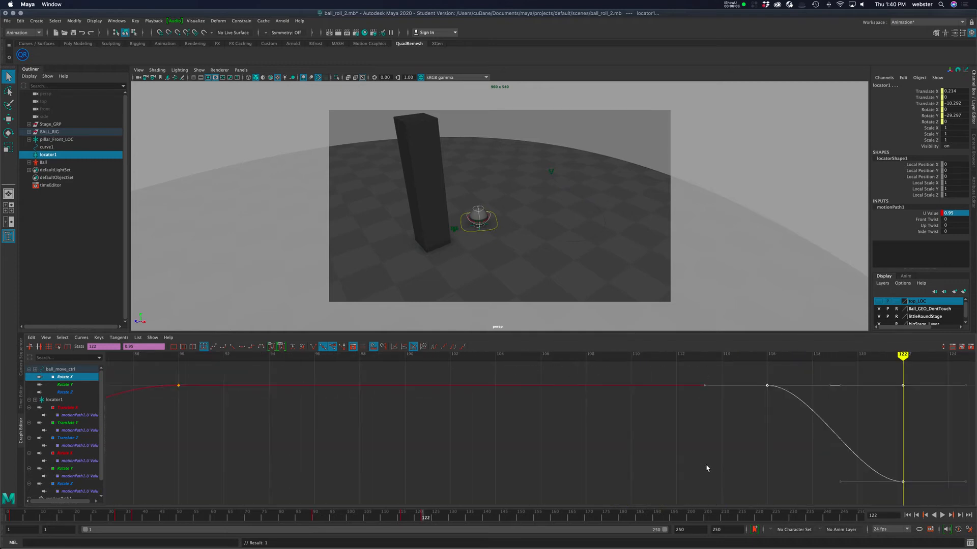
left_click(655, 431)
left_click_drag(557, 375, 589, 408)
middle_click_drag(598, 419, 586, 513)
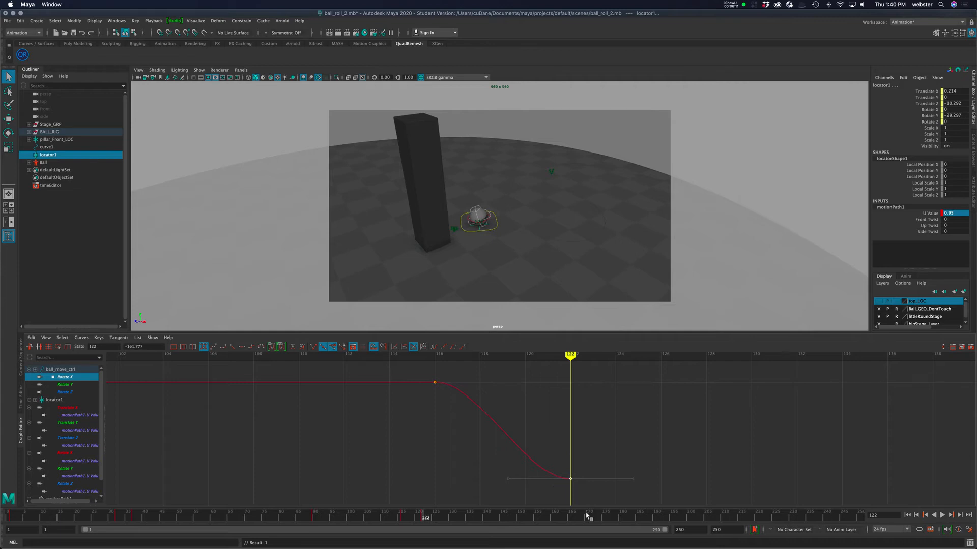
Fine-tune the Rotate X key at frame 122 while comparing it against the U Value curve.
key("alt+v")
mouse_move(562, 356)
left_mouse_down()
mouse_move(434, 365)
mouse_move(601, 373)
mouse_move(531, 372)
mouse_move(575, 373)
left_mouse_up()
middle_click_drag(563, 451, 606, 460, "shift")
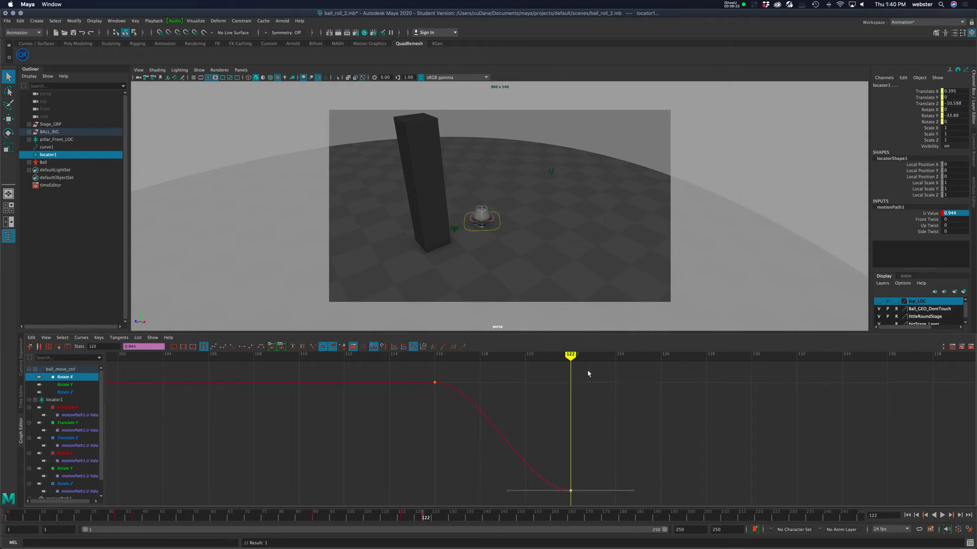
mouse_move(572, 357)
left_mouse_down()
mouse_move(529, 358)
mouse_move(579, 358)
left_mouse_up()
left_click(533, 459)
left_click_drag(552, 456, 600, 503)
scroll(76, 440, "down", 1)
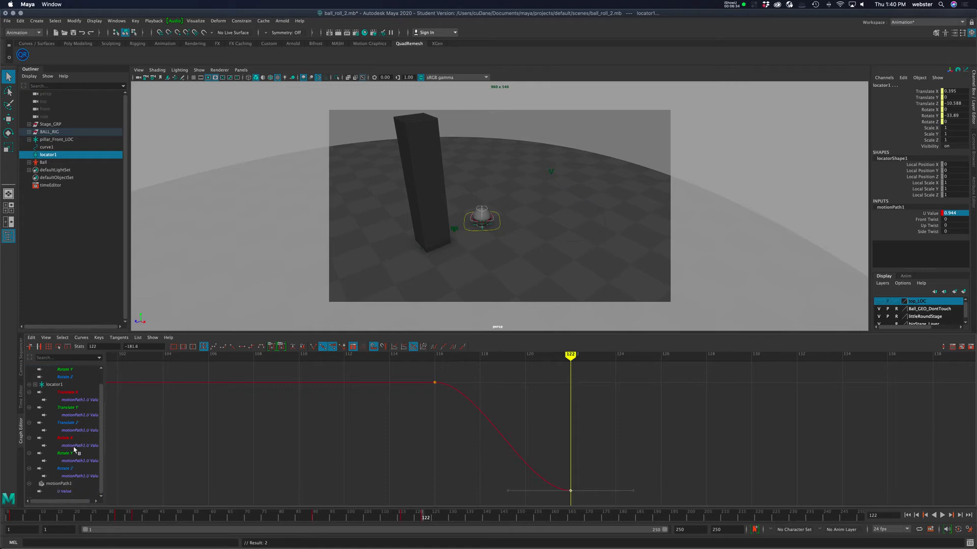
left_click(69, 492)
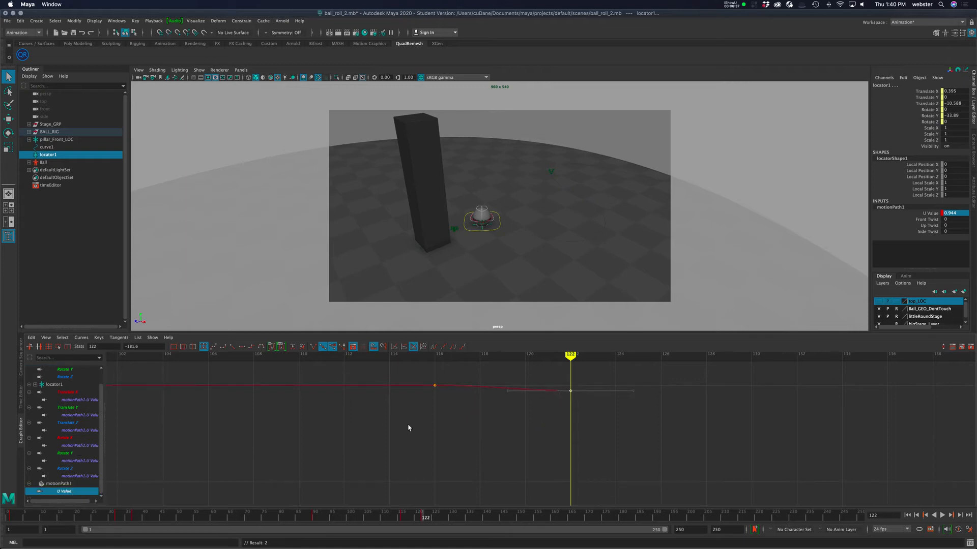
scroll(87, 384, "up", 1)
left_click(66, 377)
left_click_drag(563, 383, 597, 407)
key("f")
scroll(648, 415, "down", 5)
middle_click_drag(737, 415, 737, 427, "shift")
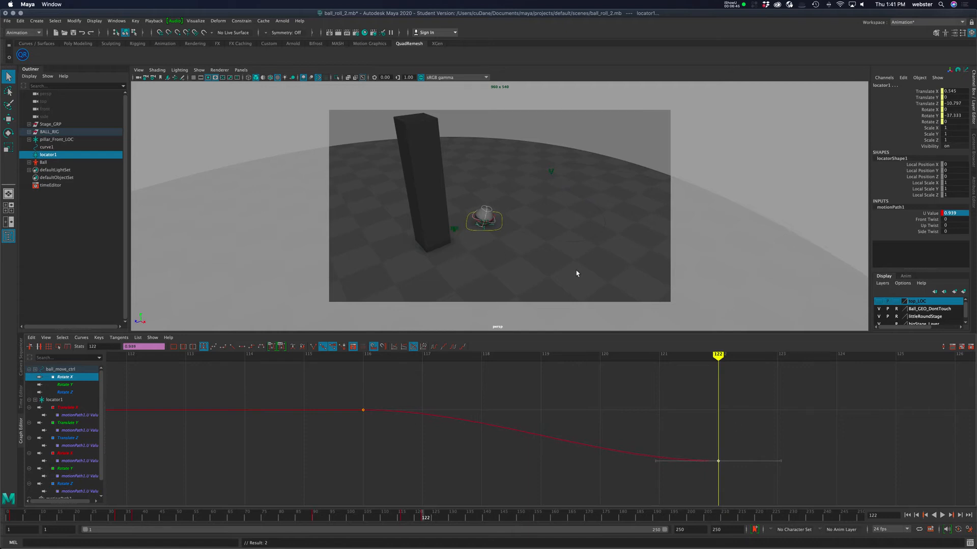
Scrub the timeline and compare the normalized Rotate X and U Value curves.
left_click_drag(719, 356, 389, 366)
scroll(725, 449, "down", 3)
key("a")
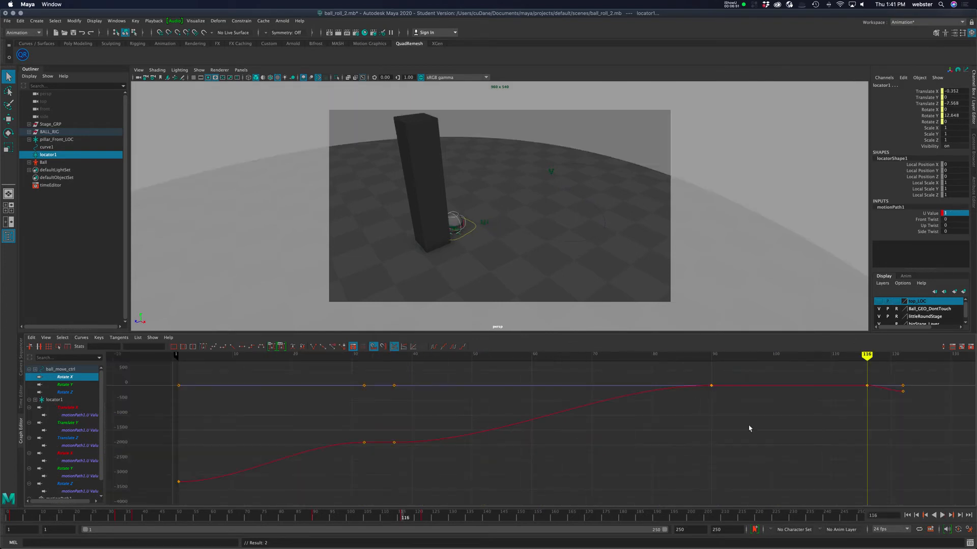
key("2")
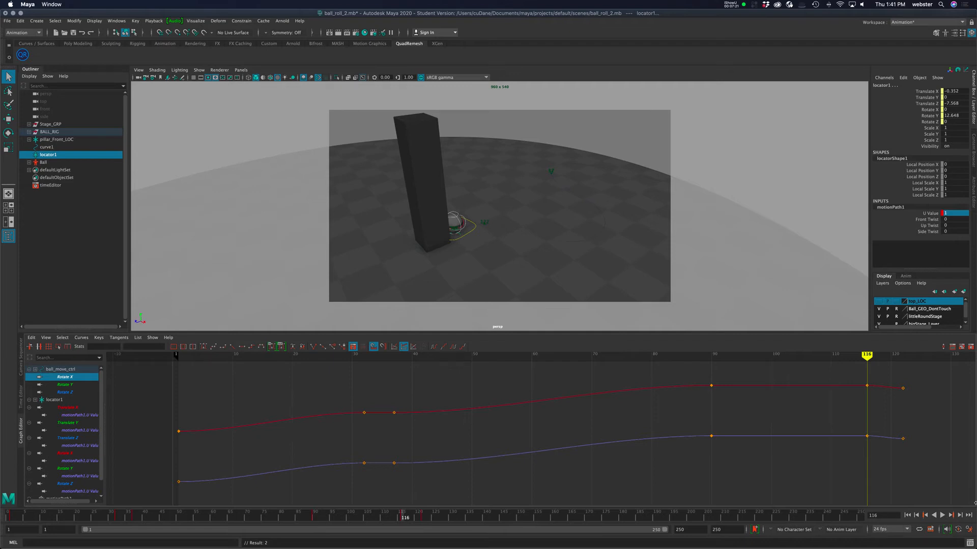
left_click_drag(403, 515, 425, 516)
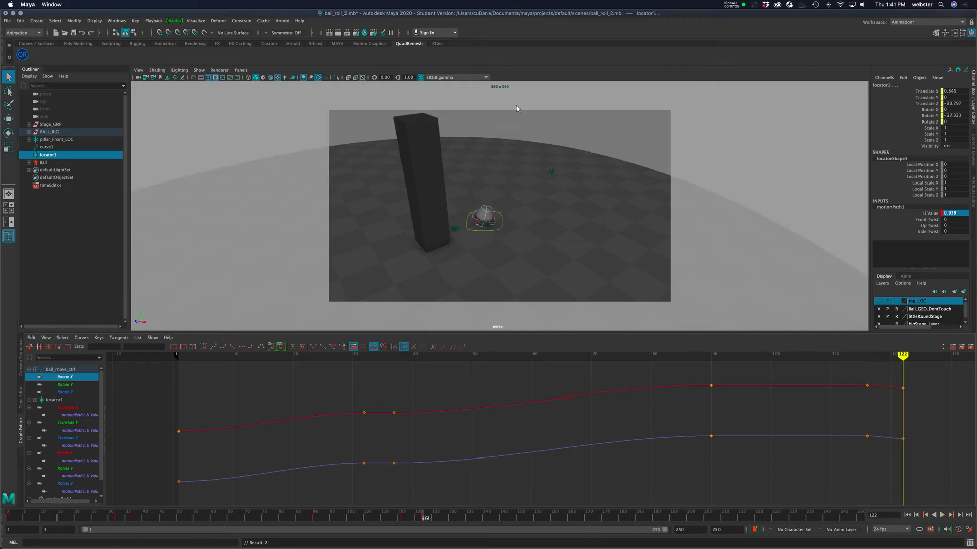
left_click_drag(230, 336, 230, 385)
Select the ball controller in the viewport and scrub the animation to inspect the ball's roll.
left_click_drag(601, 274, 497, 243, "alt")
right_click_drag(497, 243, 554, 248, "alt")
middle_click_drag(554, 249, 506, 254, "alt")
left_click_drag(506, 255, 496, 242, "alt")
left_click(611, 252)
left_click(468, 246)
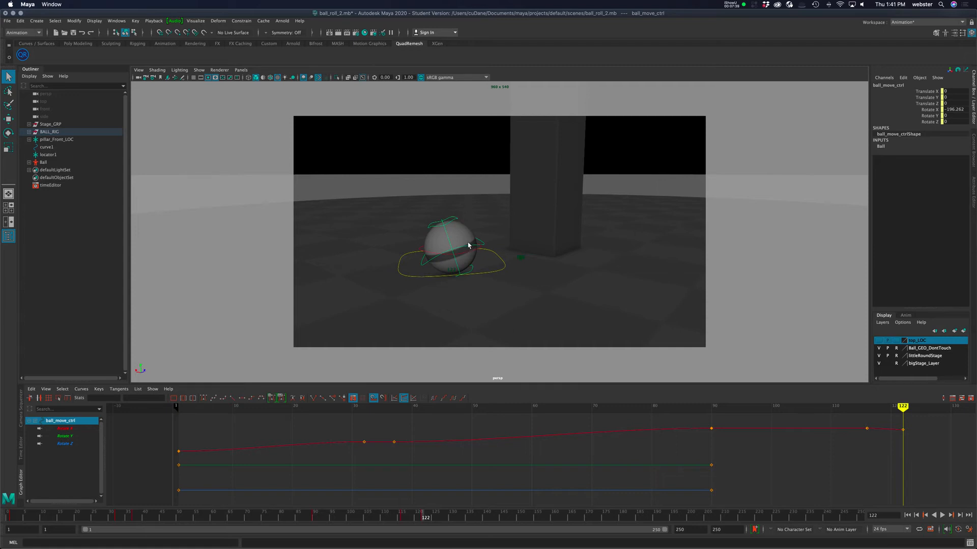
mouse_move(364, 514)
left_mouse_down()
mouse_move(323, 514)
mouse_move(520, 517)
left_mouse_up()
mouse_move(439, 520)
left_mouse_down()
mouse_move(425, 523)
mouse_move(519, 524)
left_mouse_up()
left_click_drag(436, 260, 582, 265, "alt")
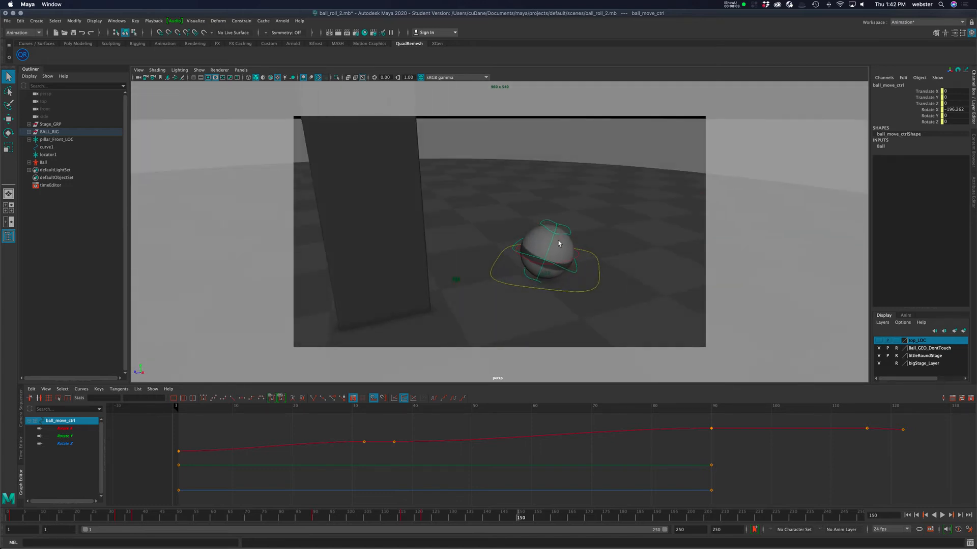
Set the Move tool's axis orientation to Object and open the Rotate tool settings.
key("w")
key("e")
double_click(9, 119)
left_click(162, 103)
left_click(186, 110)
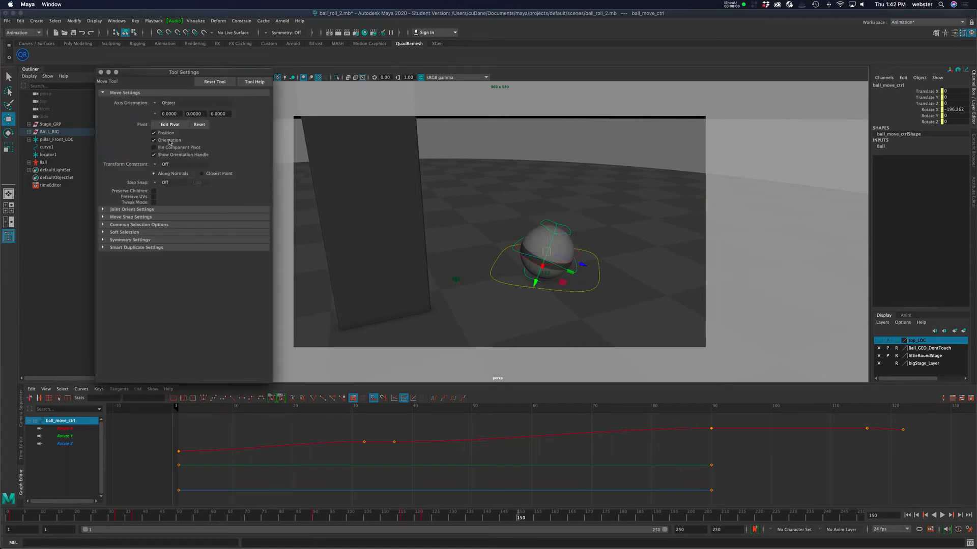
left_click(100, 73)
double_click(9, 134)
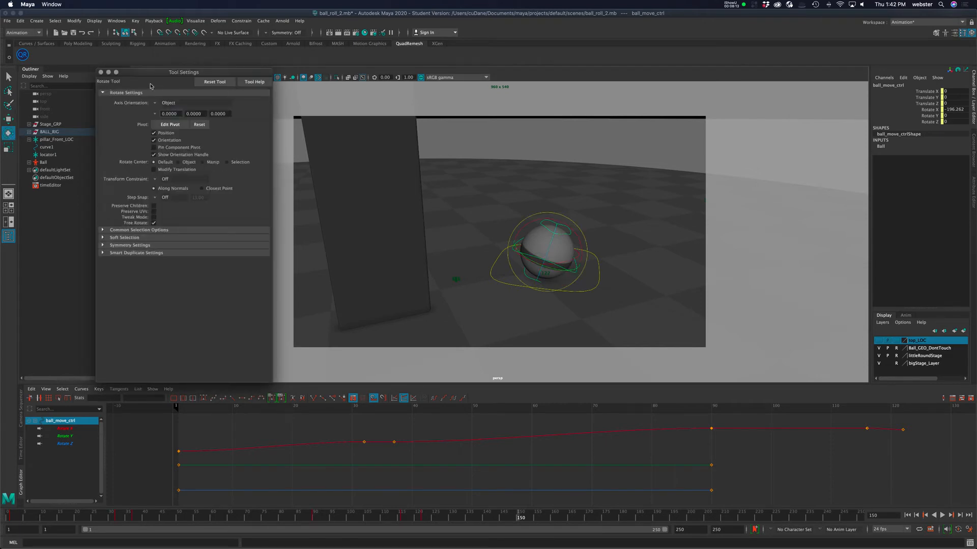
Close the tool settings and try rotating the ball's controls in the viewport.
left_click(101, 72)
left_click_drag(583, 232, 571, 231)
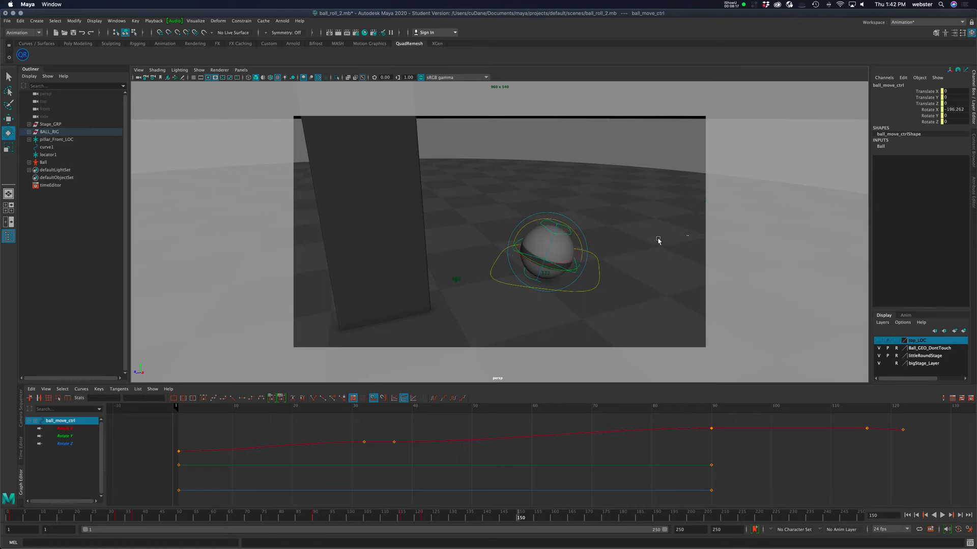
left_click(658, 240)
left_click(570, 237)
left_click_drag(572, 238, 564, 232)
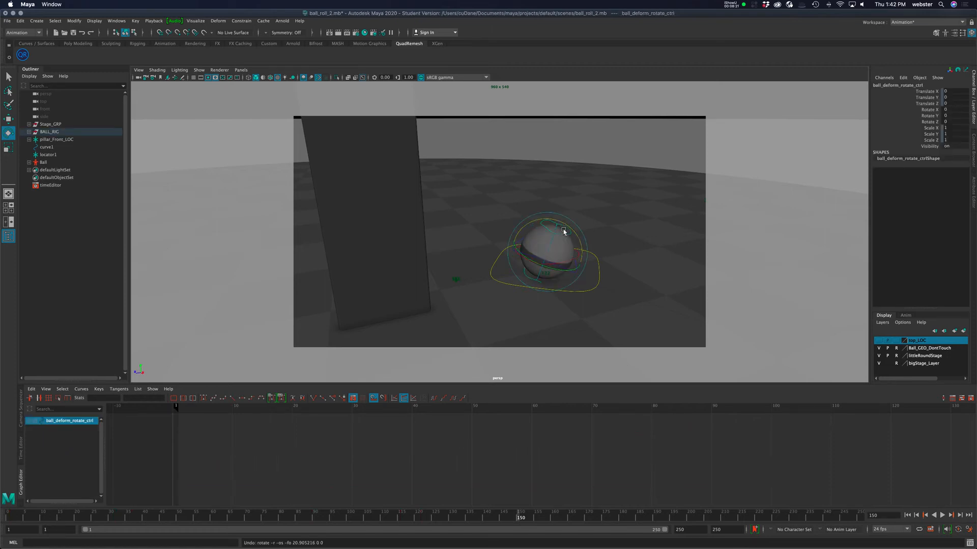
left_click(653, 245)
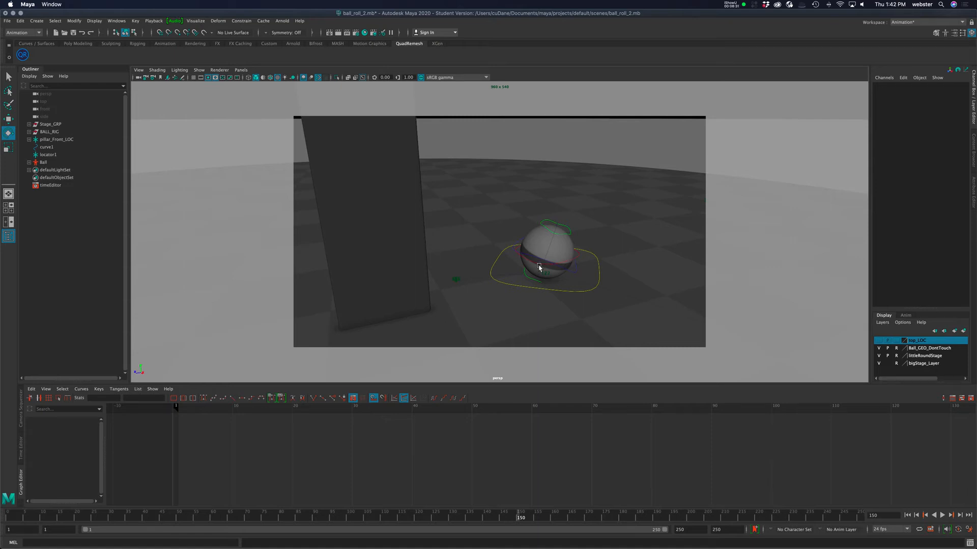
Try moving the ball controller upward with the Move tool, then undo the move.
left_click(569, 272)
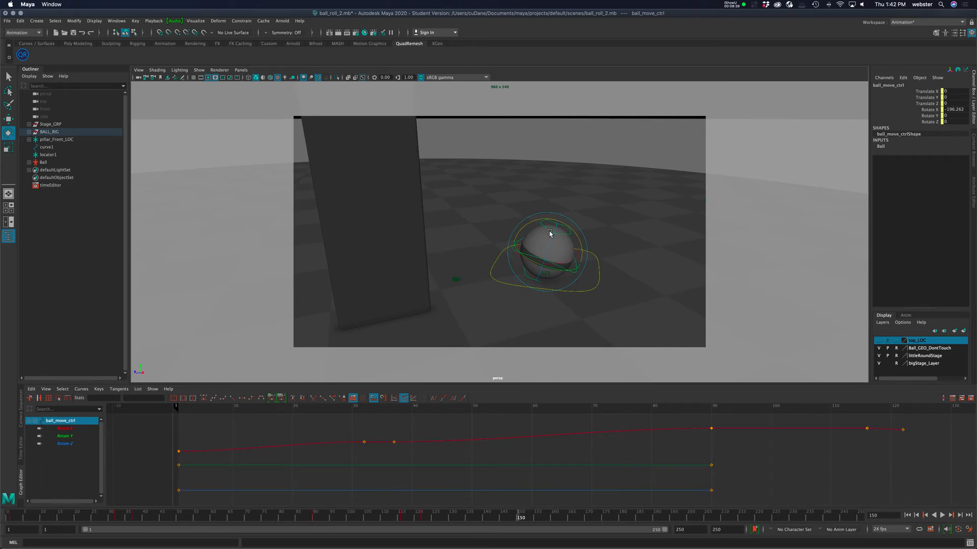
key("w")
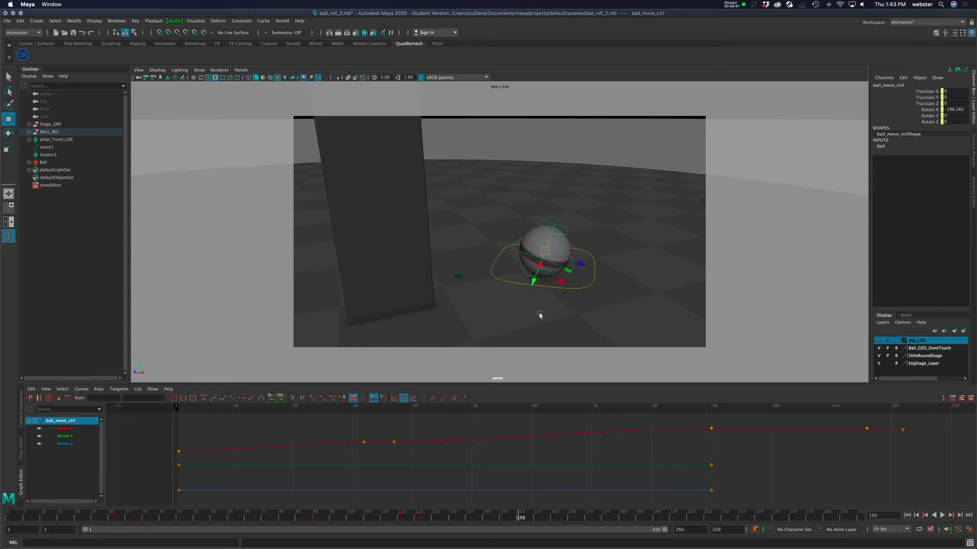
left_click_drag(533, 283, 566, 273)
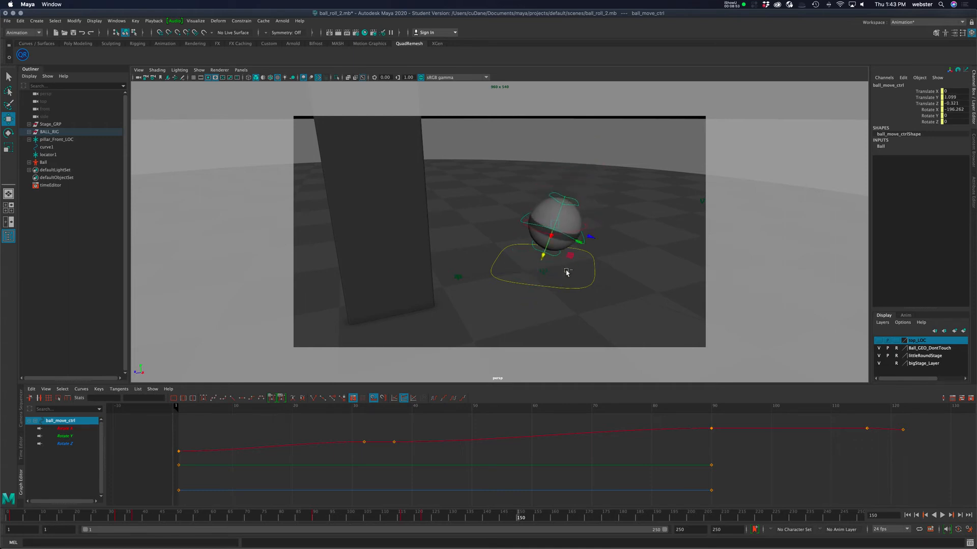
key("z")
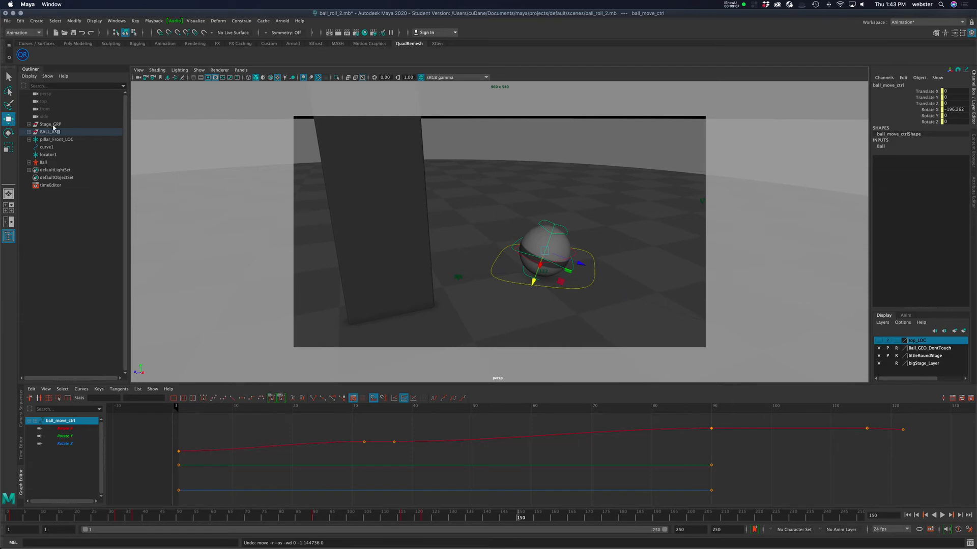
Set the Move tool's axis orientation to World and close the tool settings.
double_click(8, 119)
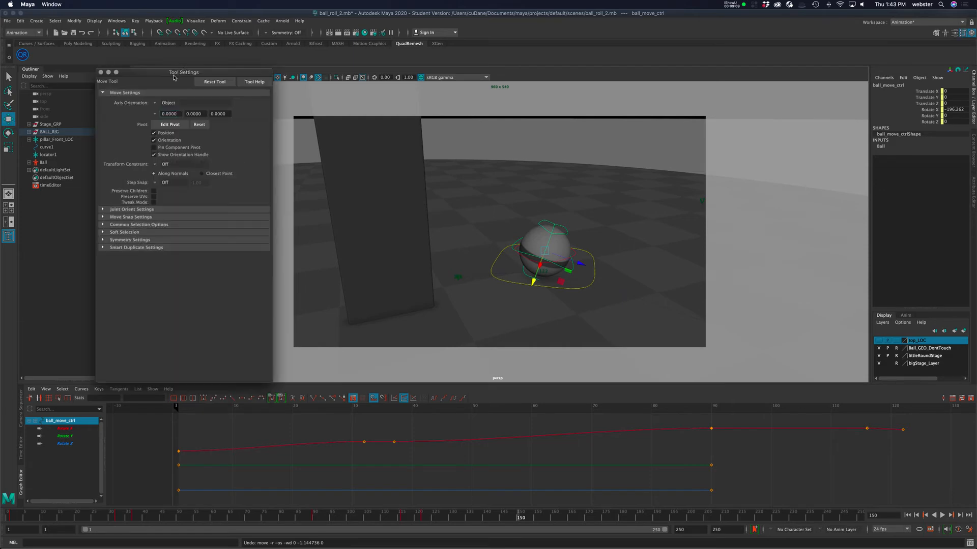
left_click_drag(174, 76, 710, 108)
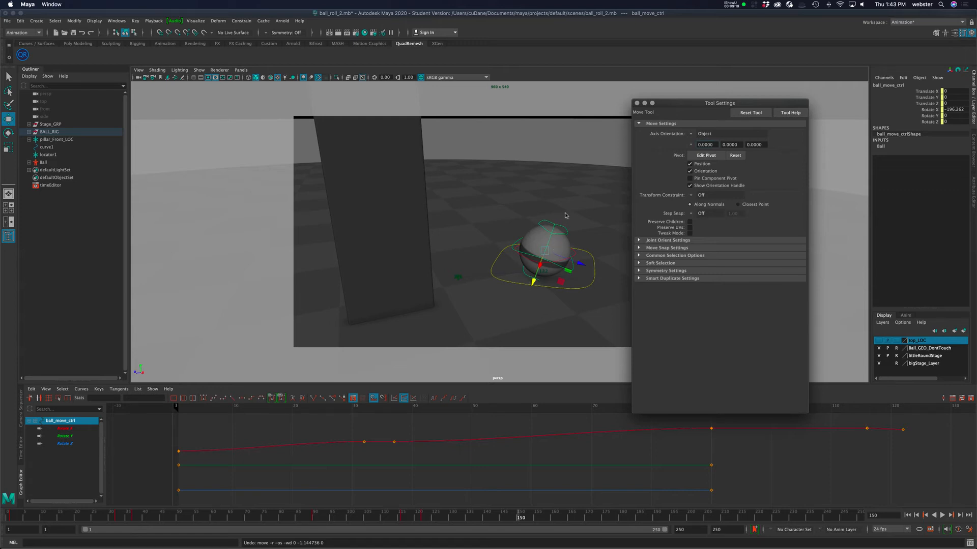
left_click(693, 135)
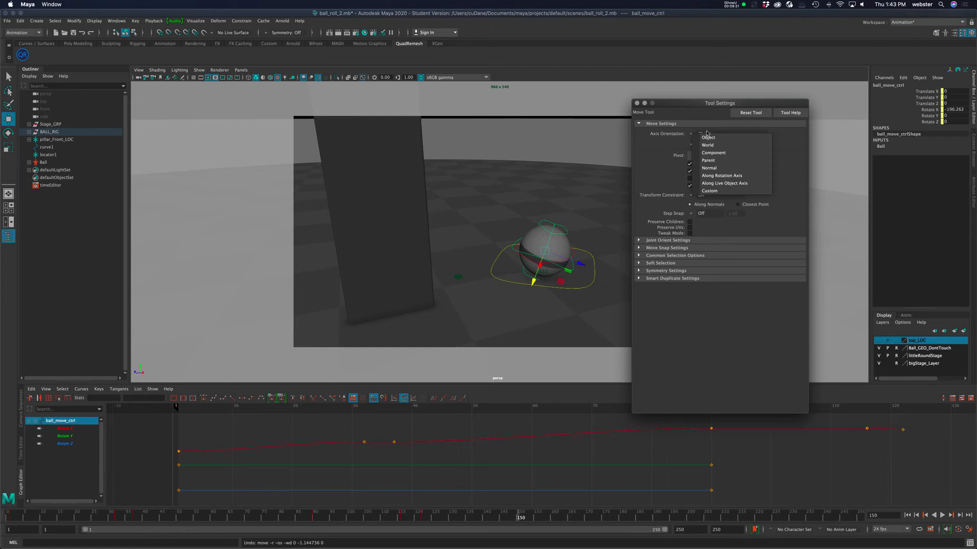
left_click(716, 147)
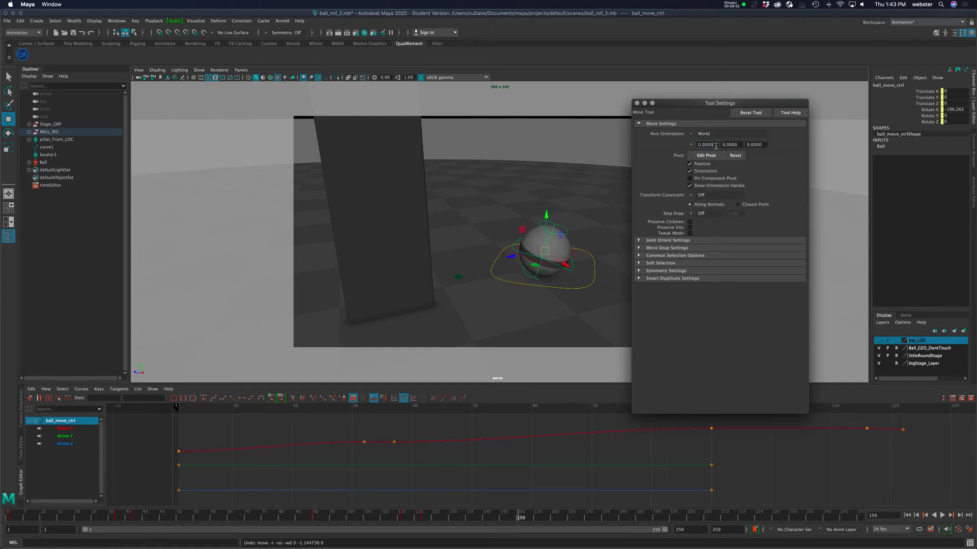
left_click(636, 103)
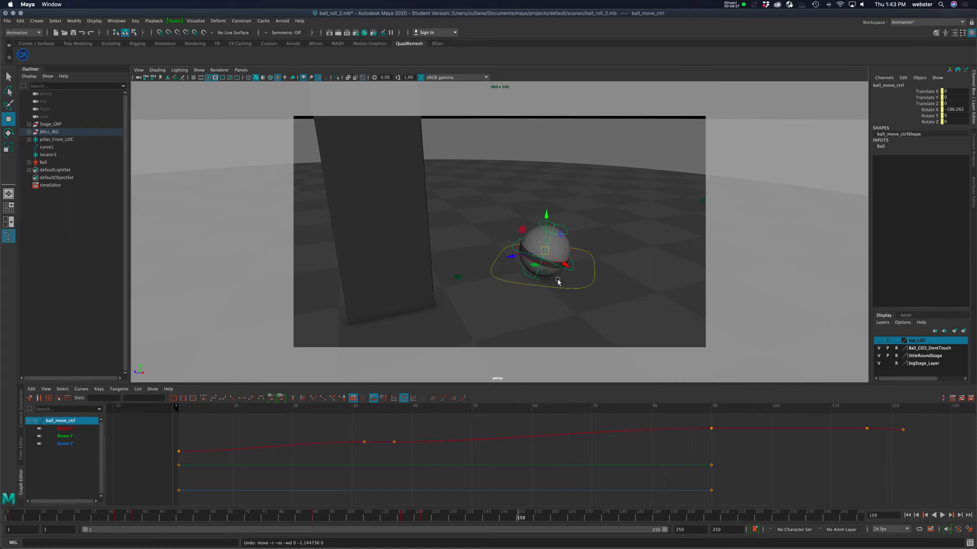
Try raising the ball controller along the world Y axis, then undo it.
left_click_drag(551, 283, 573, 289, "alt")
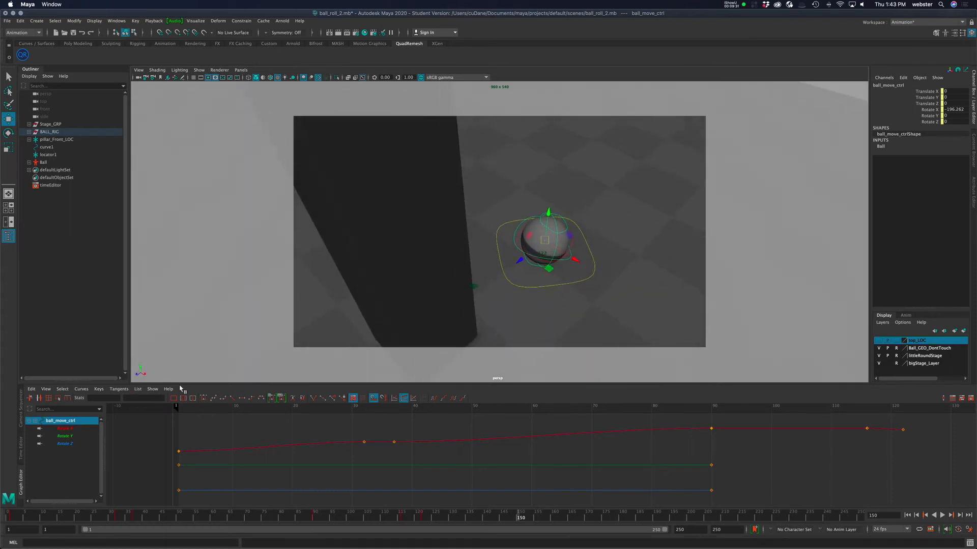
left_click_drag(599, 245, 534, 206, "alt")
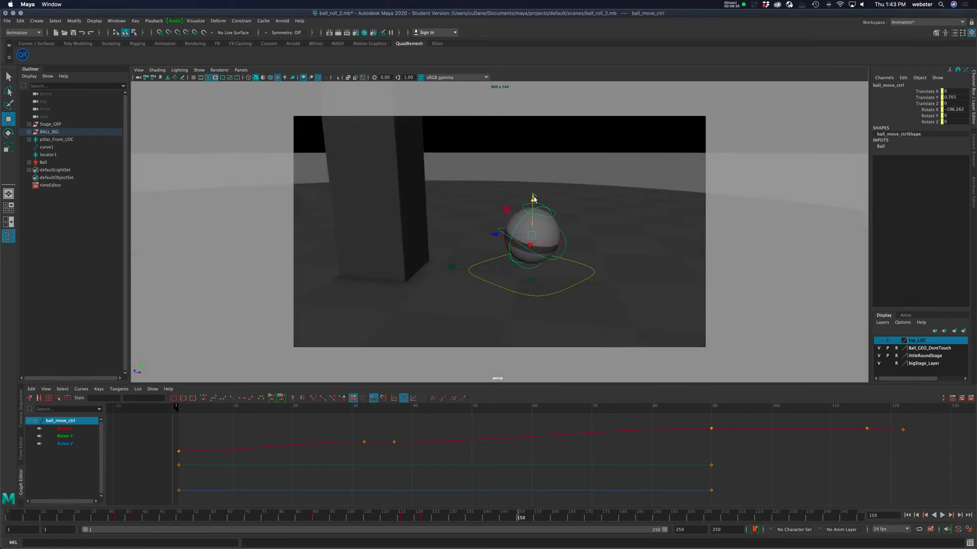
key("z")
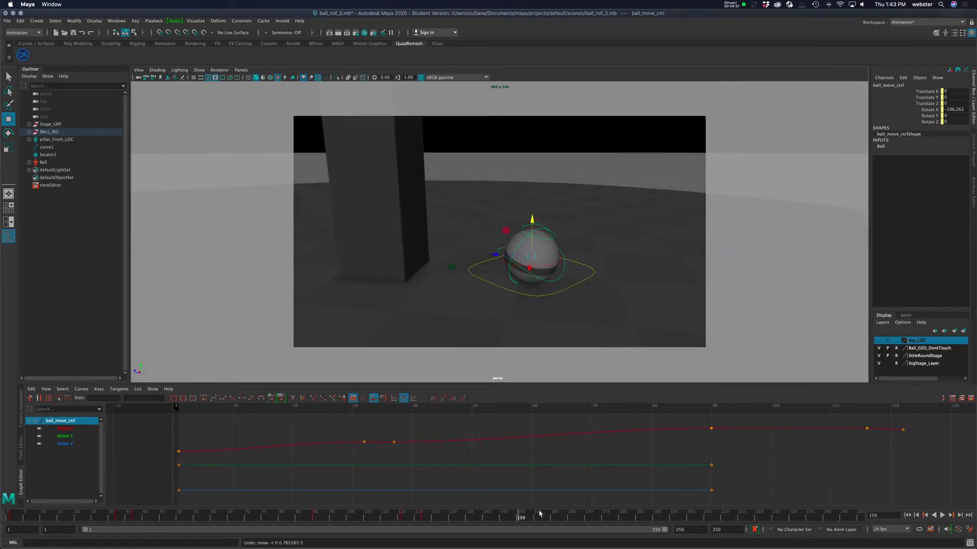
Set keys on the ball controller's Translate X, Y and Z channels at frame 150.
left_click_drag(929, 92, 929, 105)
right_click(928, 105)
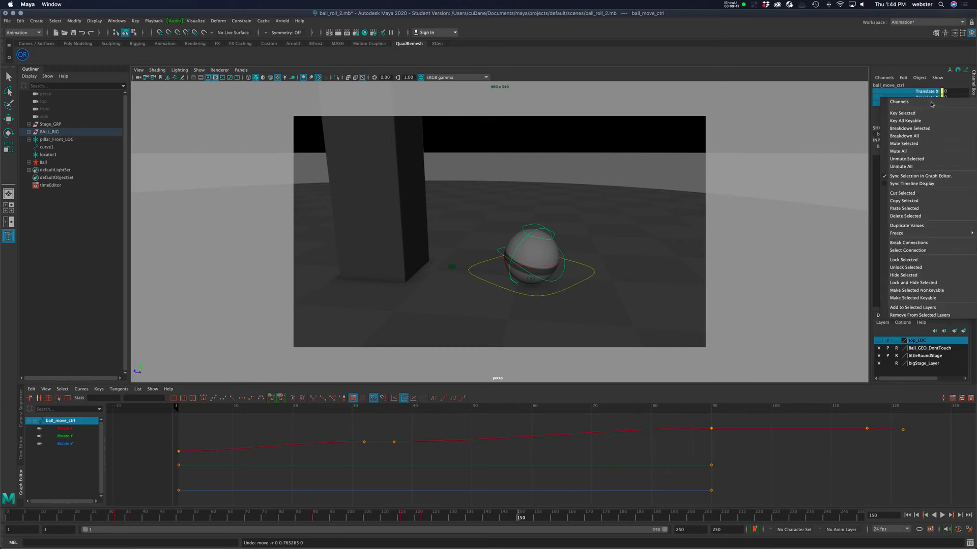
left_click(916, 109)
Set keys on the translate channels at frame 159.
left_click_drag(520, 519, 548, 519)
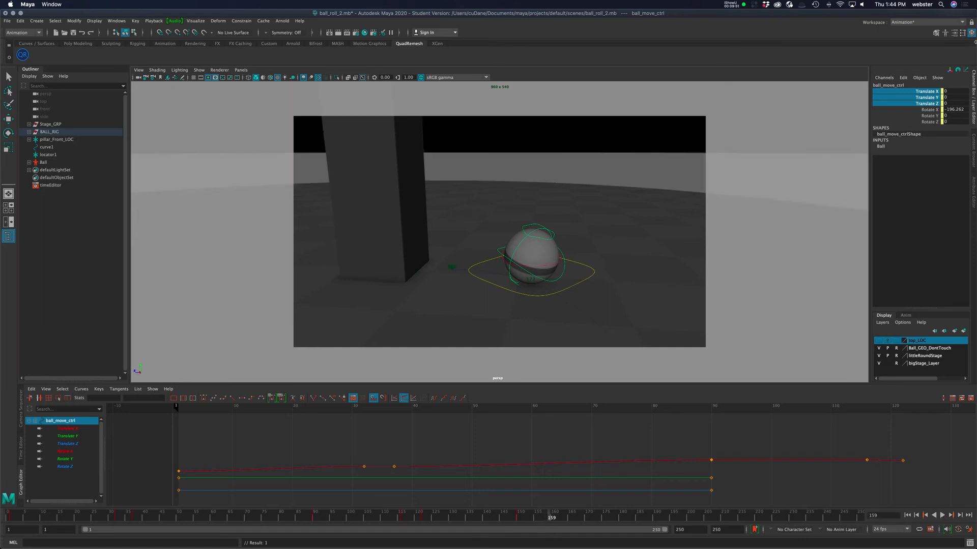
right_click(923, 106)
left_click(931, 110)
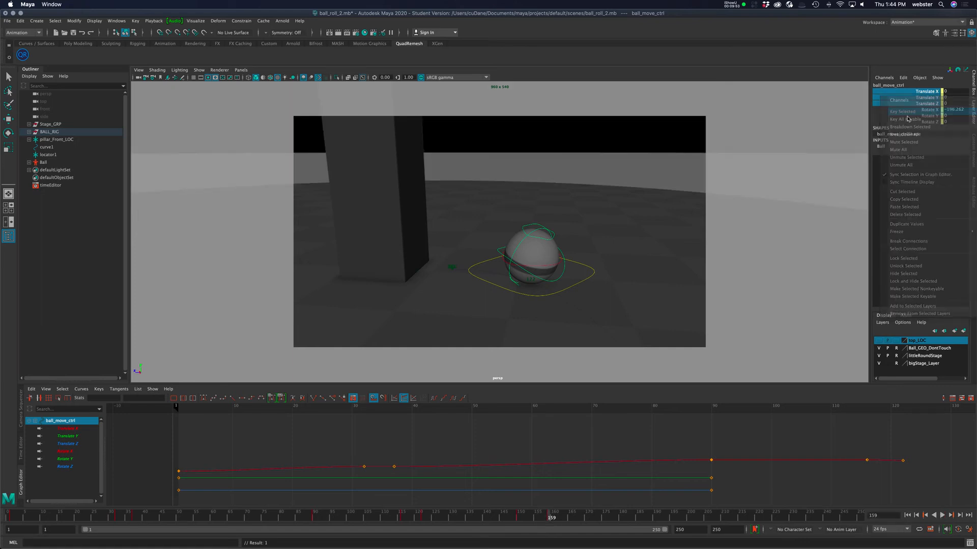
At frame 154, raise the ball controller to Translate Y 1.078 and key Translate Y.
left_click(532, 519)
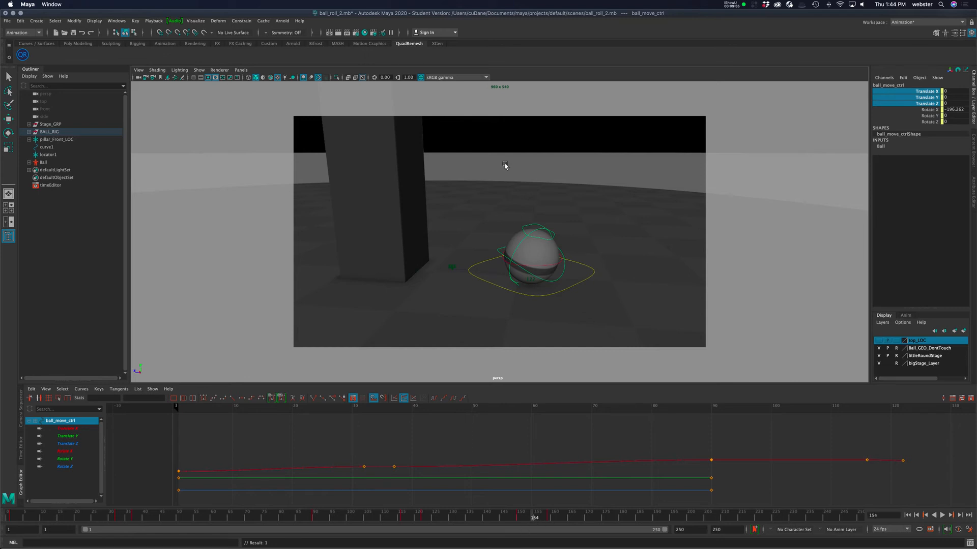
key("w")
left_click_drag(532, 220, 532, 190)
left_click(928, 98)
right_click(927, 99)
left_click(930, 109)
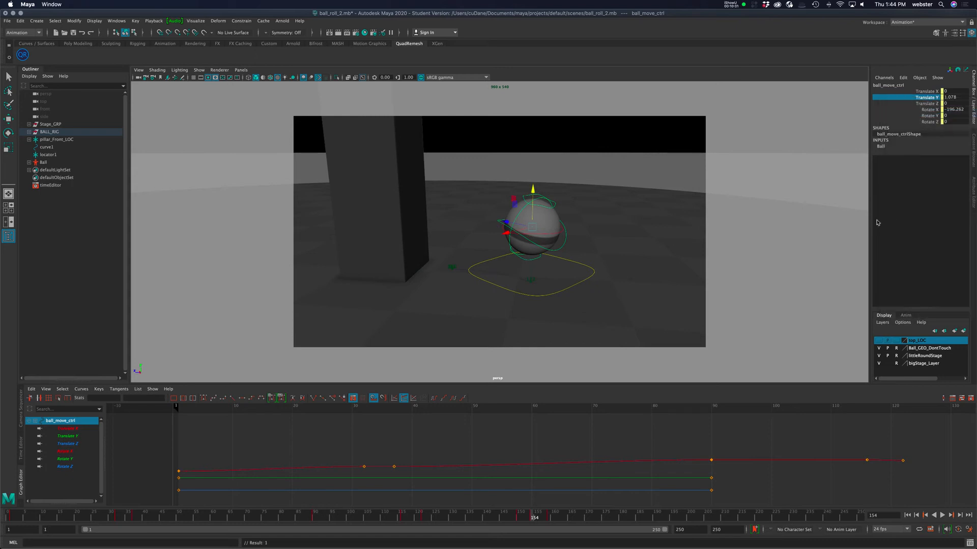
Show only the translate curves in the Graph Editor and frame them to inspect the hop.
left_click_drag(87, 430, 82, 444)
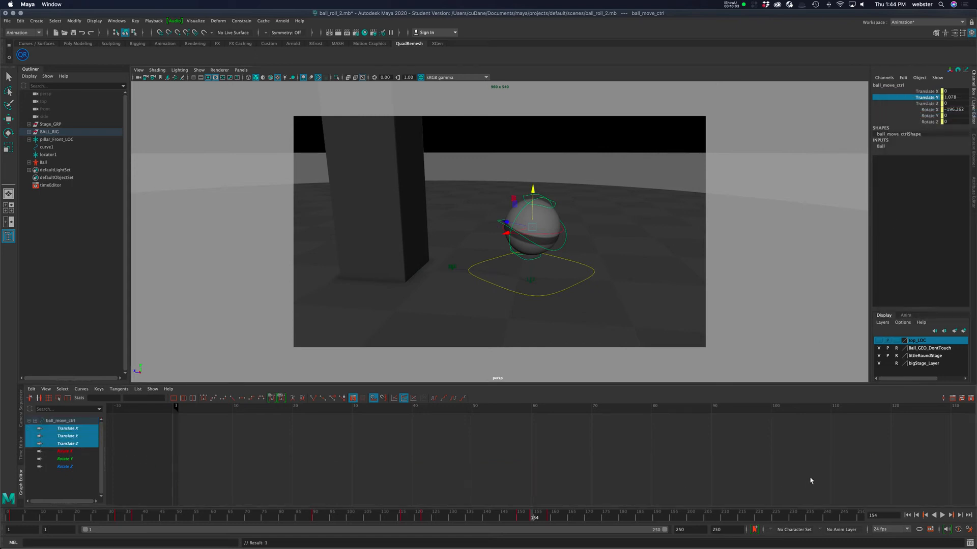
key("f")
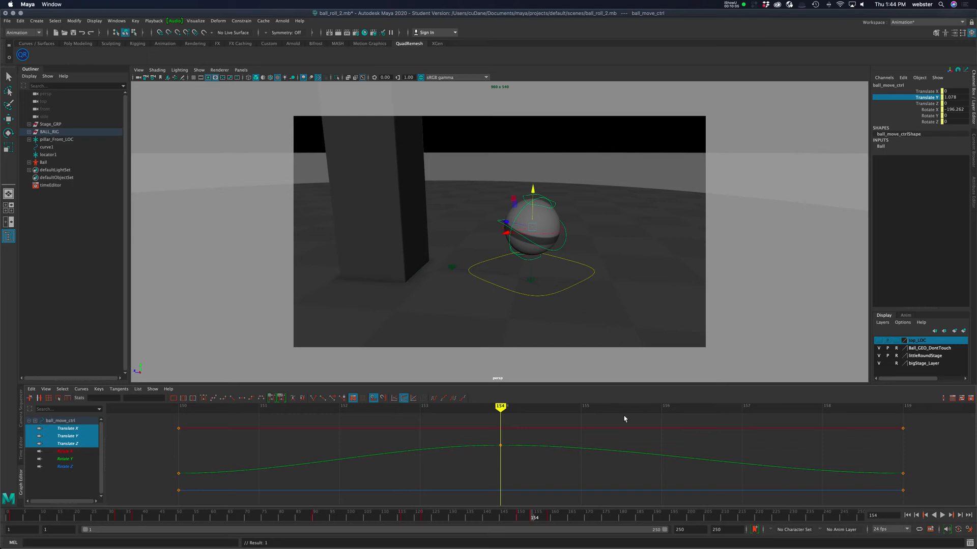
mouse_move(500, 408)
left_mouse_down()
mouse_move(179, 406)
mouse_move(822, 407)
left_mouse_up()
mouse_move(867, 430)
left_mouse_down()
mouse_move(87, 464)
mouse_move(278, 458)
mouse_move(184, 471)
left_mouse_up()
key("Escape")
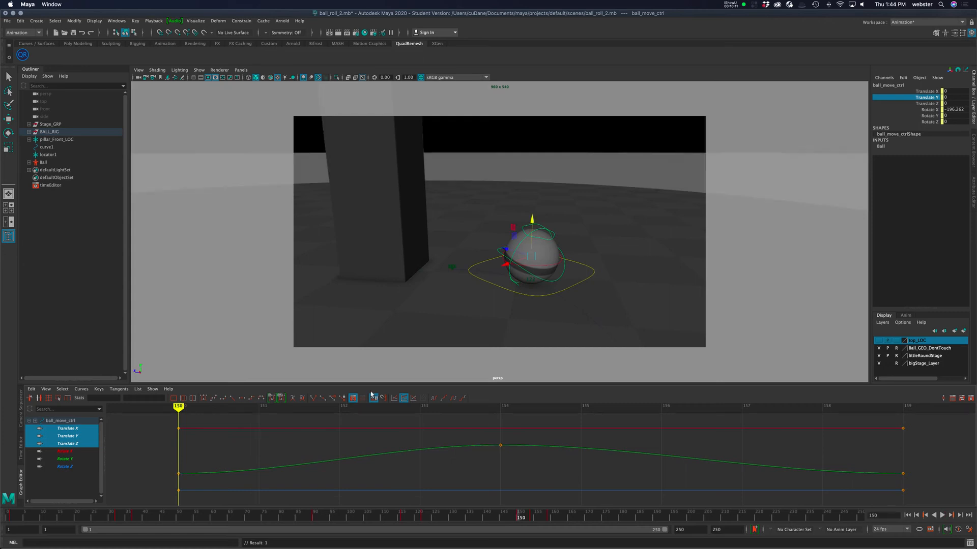
Reselect the ball controller and move the Translate Y peak key to frame 155 at a value of 1.406.
scroll(523, 223, "up", 4)
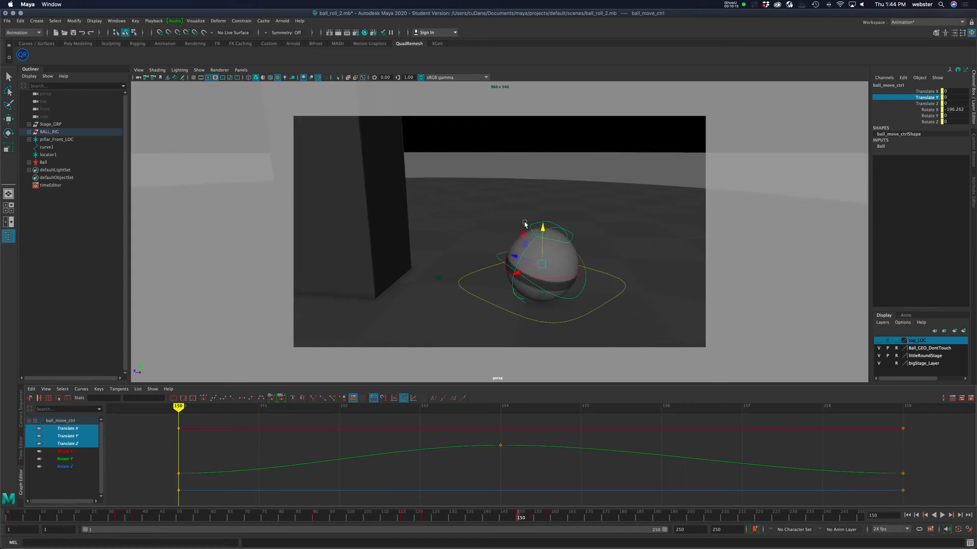
scroll(545, 228, "down", 3)
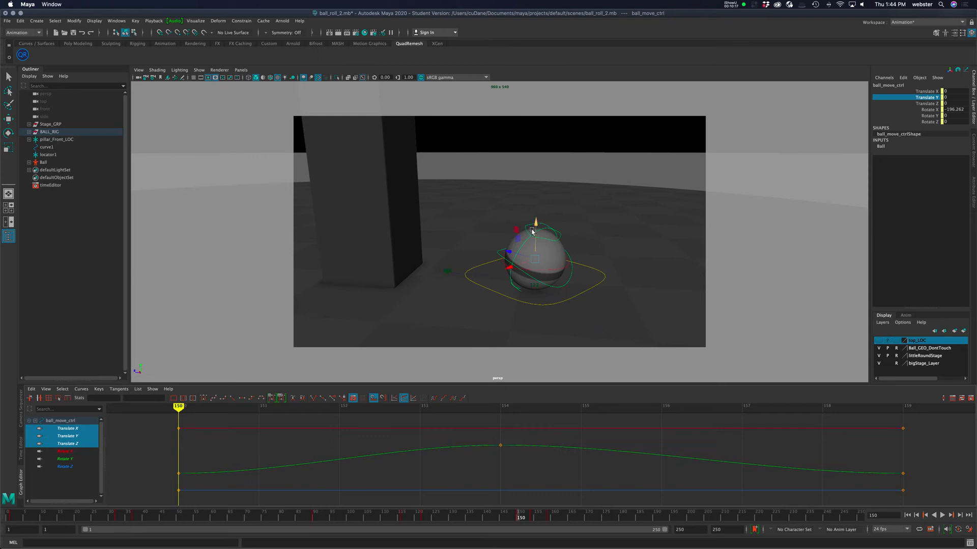
left_click(529, 228)
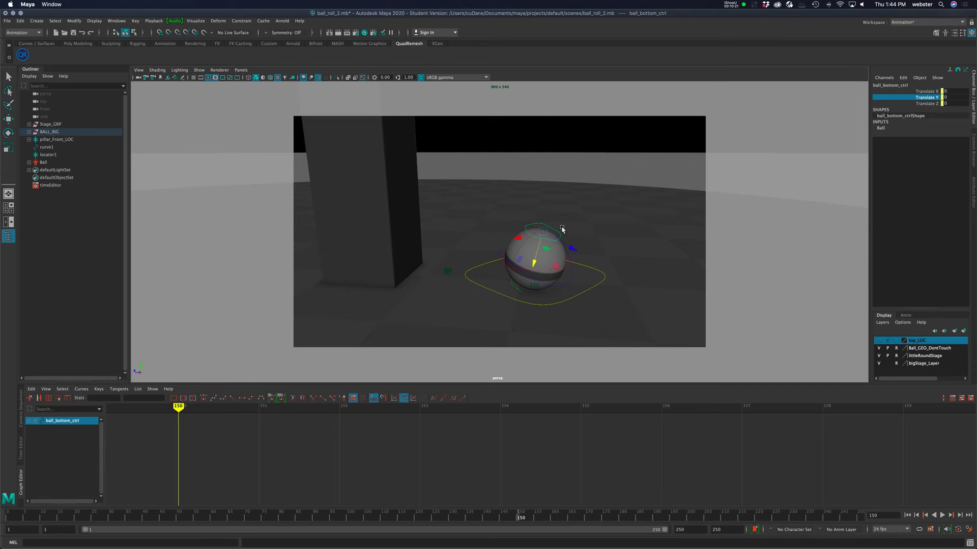
left_click(572, 274)
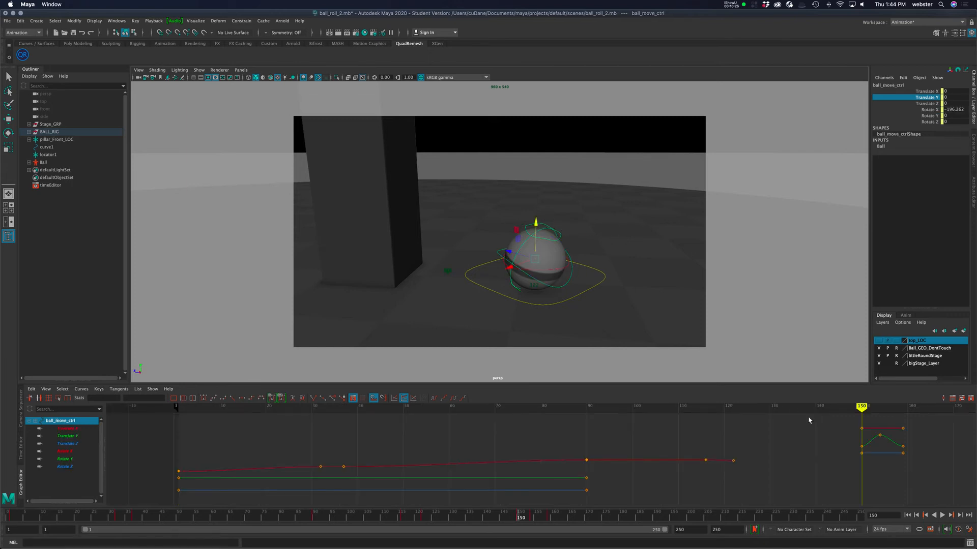
mouse_move(861, 407)
left_mouse_down()
mouse_move(732, 407)
mouse_move(885, 415)
mouse_move(415, 419)
mouse_move(163, 407)
mouse_move(905, 407)
mouse_move(861, 408)
left_mouse_up()
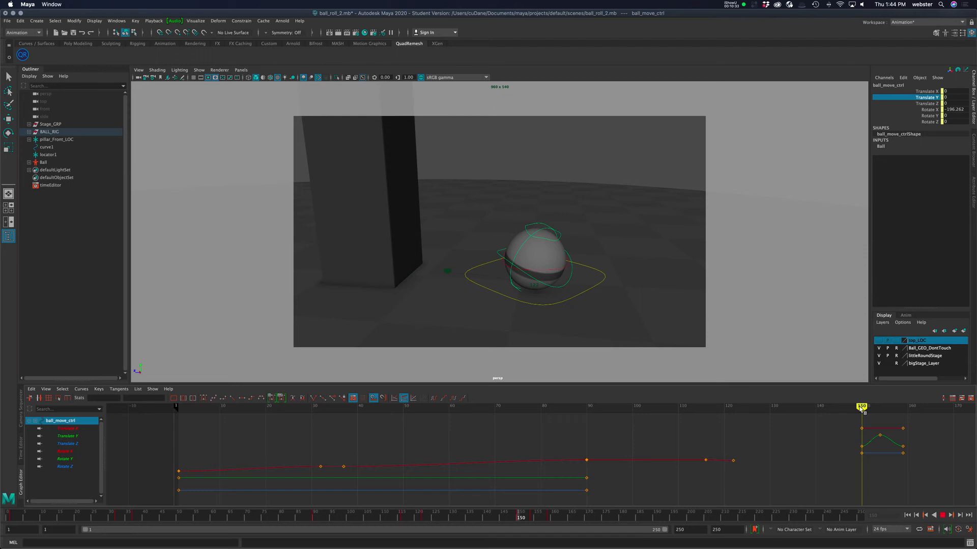
left_click_drag(862, 409, 903, 416)
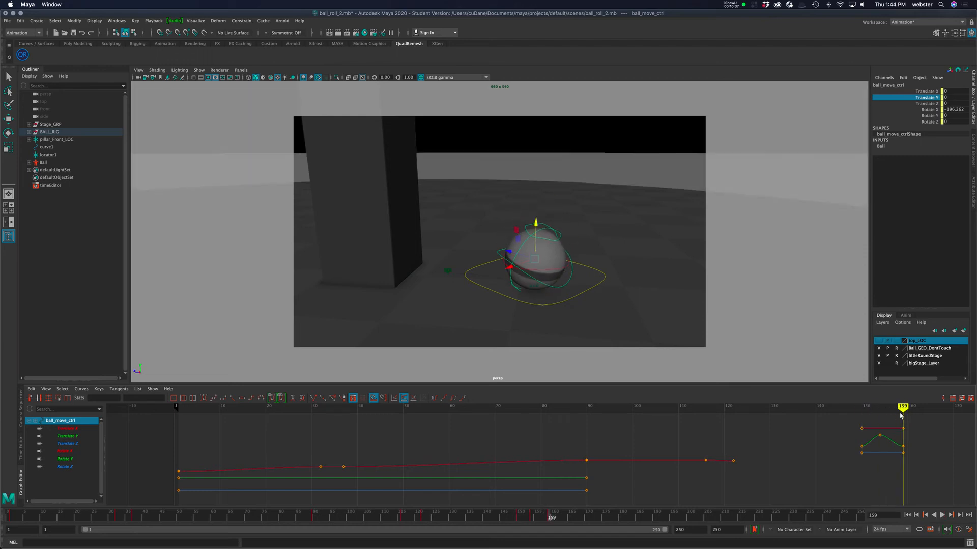
left_click_drag(900, 416, 881, 441)
middle_click_drag(873, 447, 878, 446, "shift")
left_click_drag(901, 425, 907, 476)
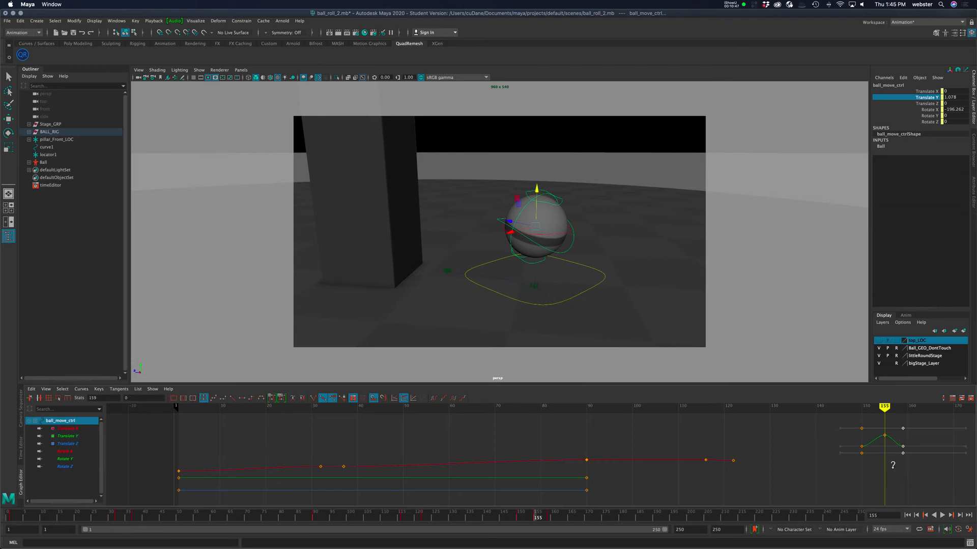
middle_click_drag(894, 469, 900, 470, "shift")
mouse_move(889, 407)
left_mouse_down()
mouse_move(875, 408)
mouse_move(907, 408)
mouse_move(871, 409)
mouse_move(883, 408)
mouse_move(893, 474)
left_mouse_up()
middle_click_drag(893, 475, 894, 472, "shift")
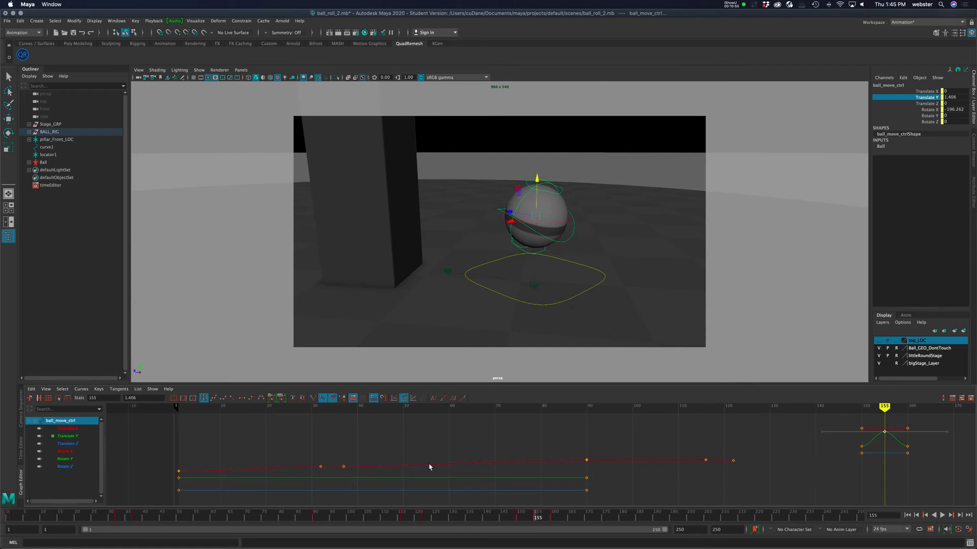
Reshape the hop's Translate Y curve by breaking and angling the tangents at its start and end keys so the ball lands sharply.
left_click_drag(850, 421, 890, 457)
key("f")
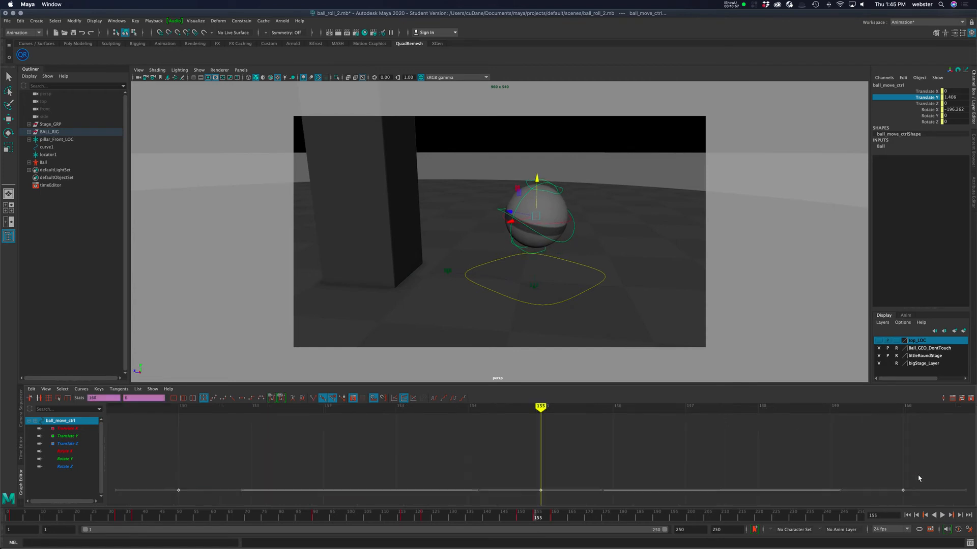
key("a")
key("3")
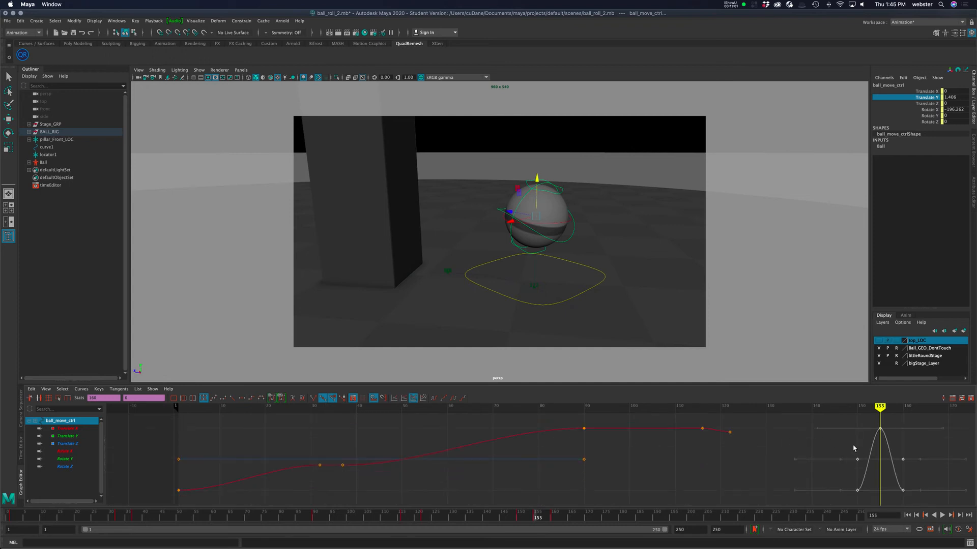
left_click(880, 429)
key("f")
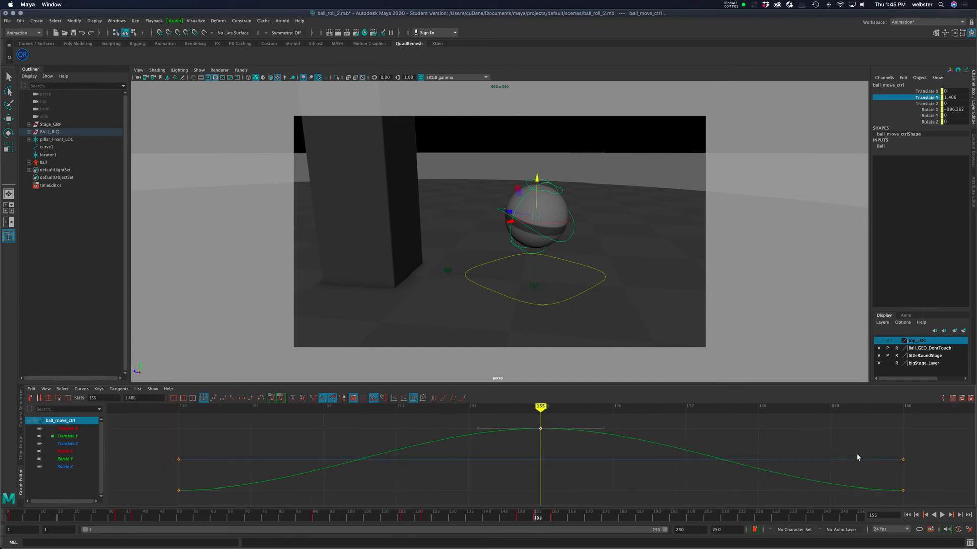
left_click_drag(640, 385, 638, 287)
left_click_drag(137, 443, 214, 503)
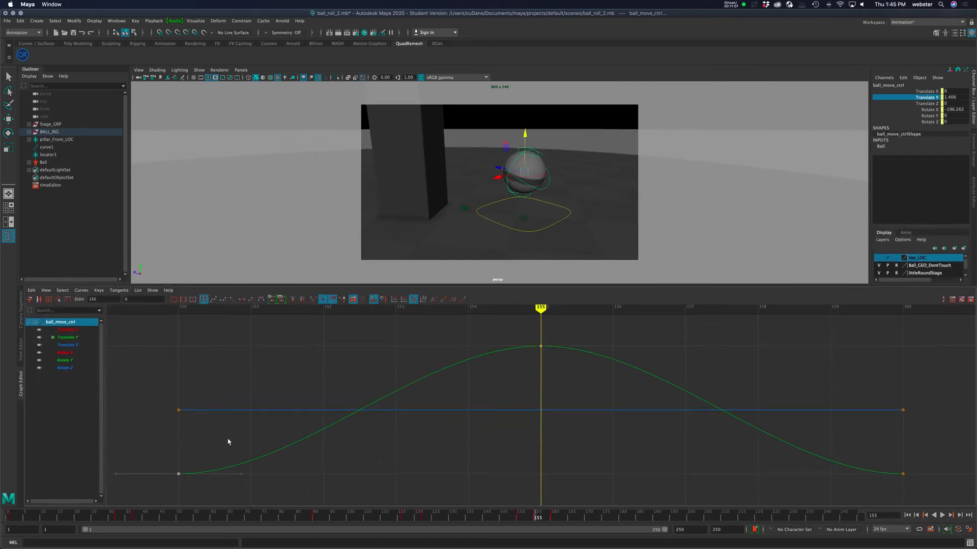
left_click_drag(914, 494, 885, 454, "shift")
left_click(313, 301)
left_click_drag(216, 455, 310, 491)
middle_click_drag(311, 491, 308, 426)
left_click_drag(872, 434, 824, 489)
middle_click_drag(824, 489, 833, 442)
scroll(661, 437, "down", 8)
middle_click_drag(695, 434, 574, 444, "alt")
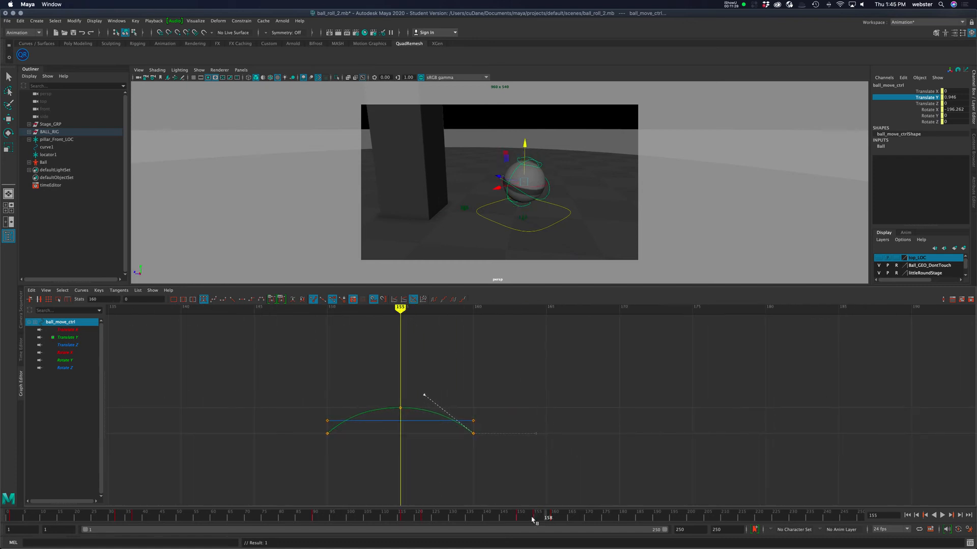
Play back and scrub the animation to review the hop.
key("alt+v")
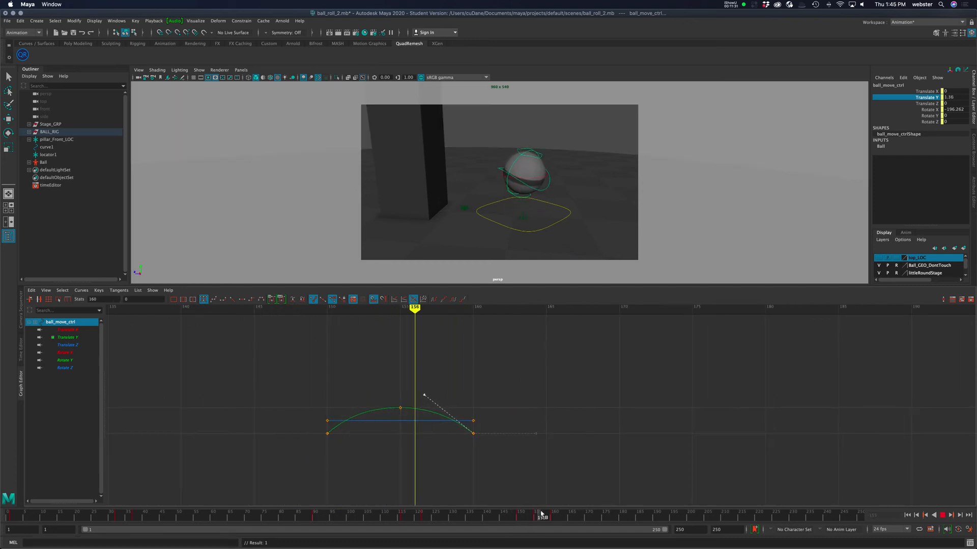
key("alt+v")
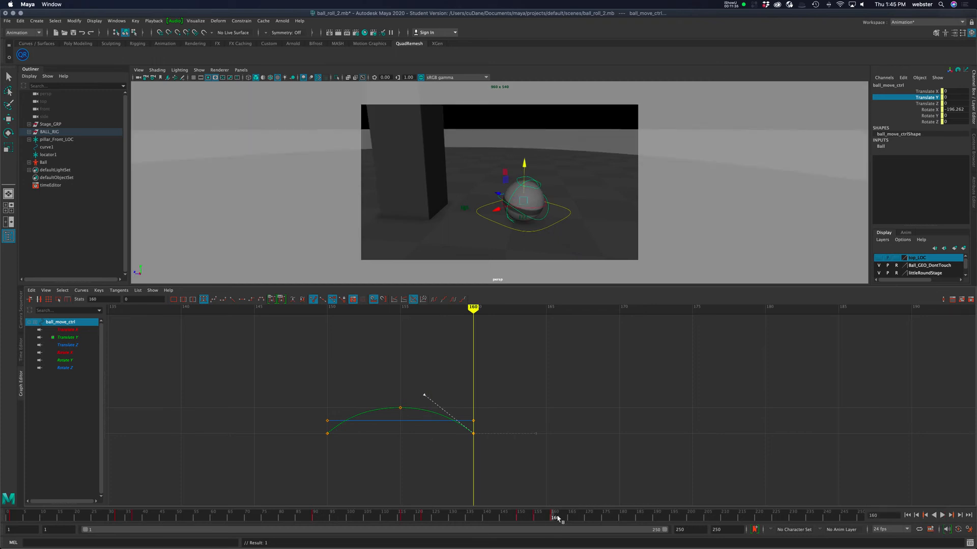
left_click_drag(558, 518, 514, 519, "shift")
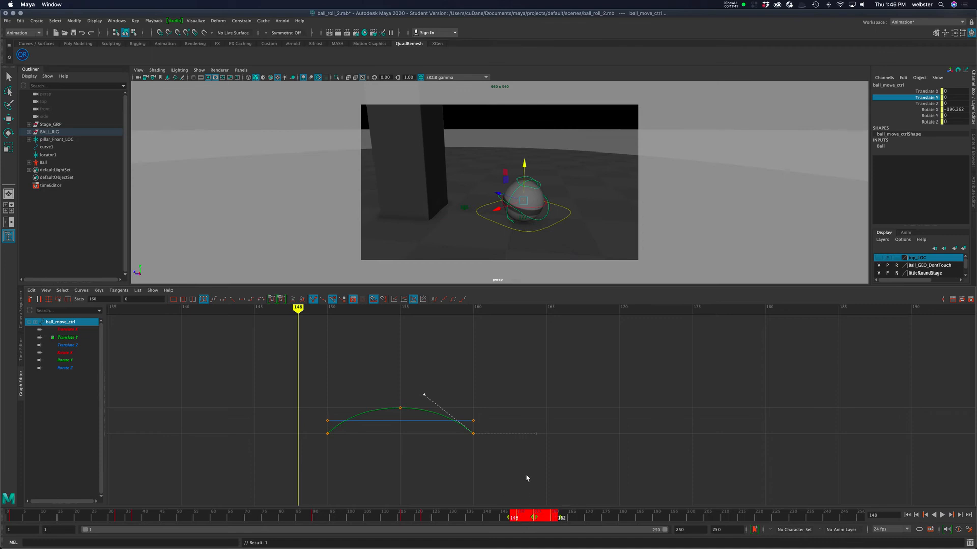
Copy the hop's keys on all channels from the time slider and paste them at frame 163 for a second hop.
left_click(82, 330)
left_click(71, 367, "shift")
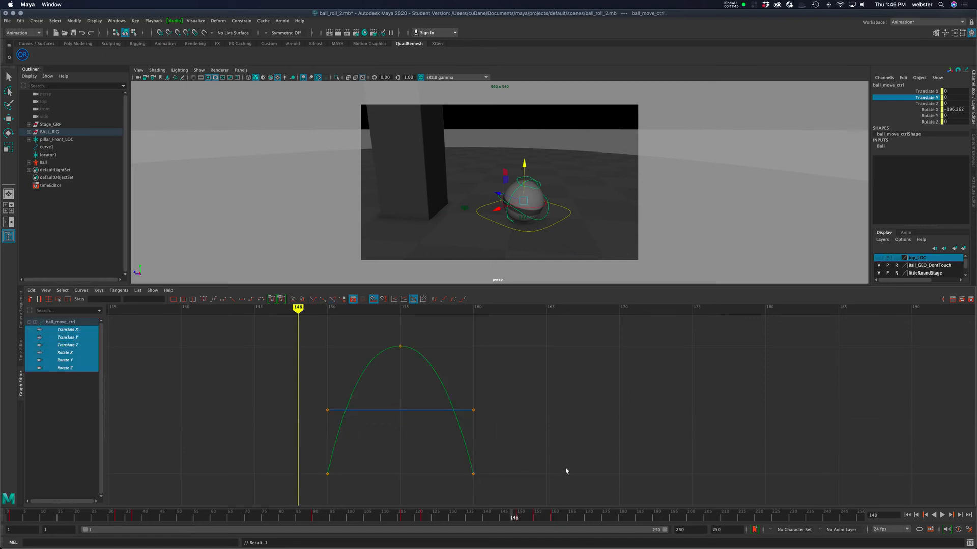
left_click_drag(565, 517, 517, 517, "shift")
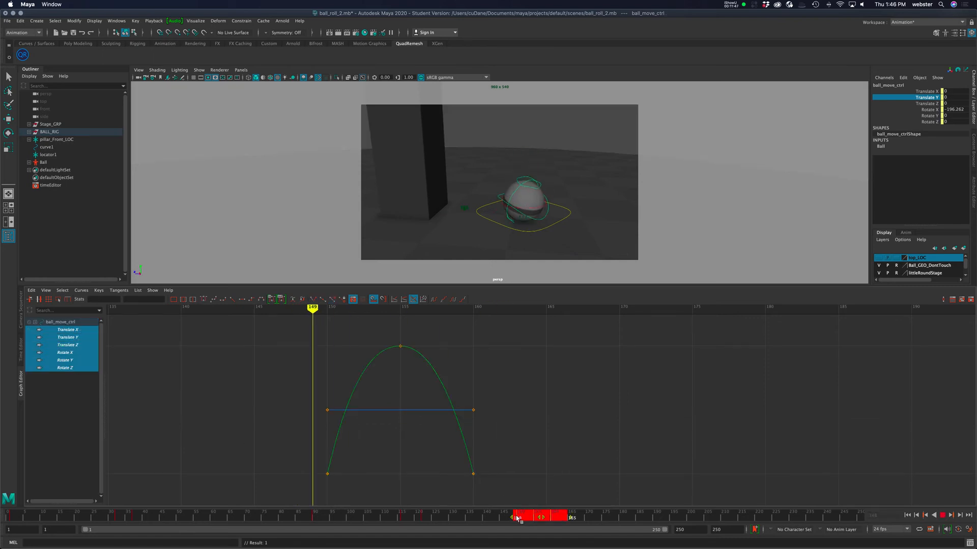
right_click(545, 517)
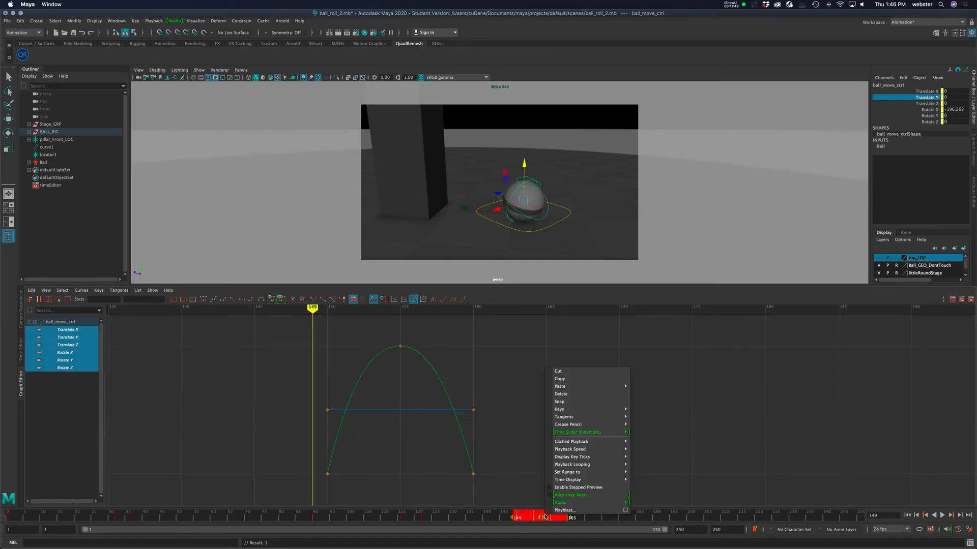
left_click(595, 383)
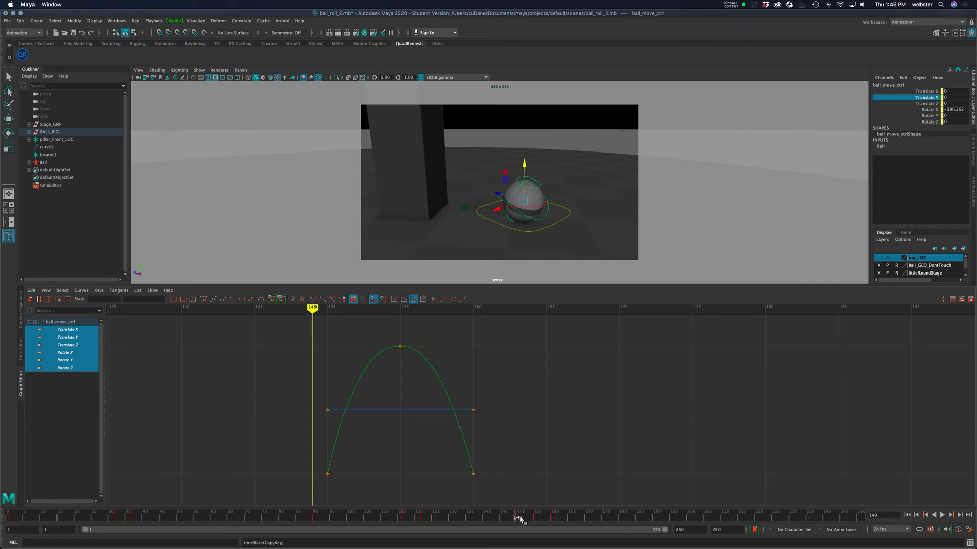
key("alt+v")
left_click_drag(519, 519, 563, 518)
right_click(564, 519)
mouse_move(630, 388)
left_click(686, 390)
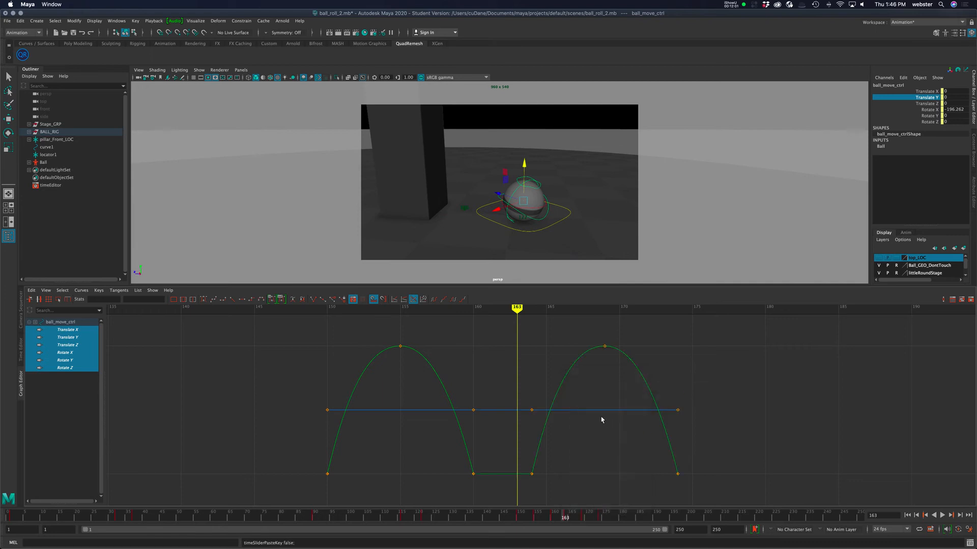
Try raising the second hop's peak key and tilting its tangent, then undo both edits.
mouse_move(518, 310)
left_mouse_down()
mouse_move(292, 325)
mouse_move(634, 327)
left_mouse_up()
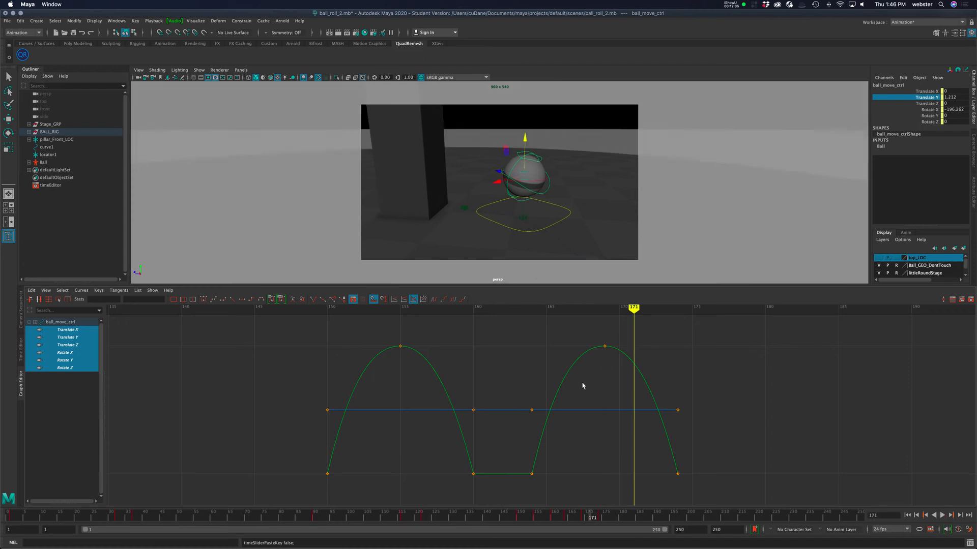
left_click(530, 470)
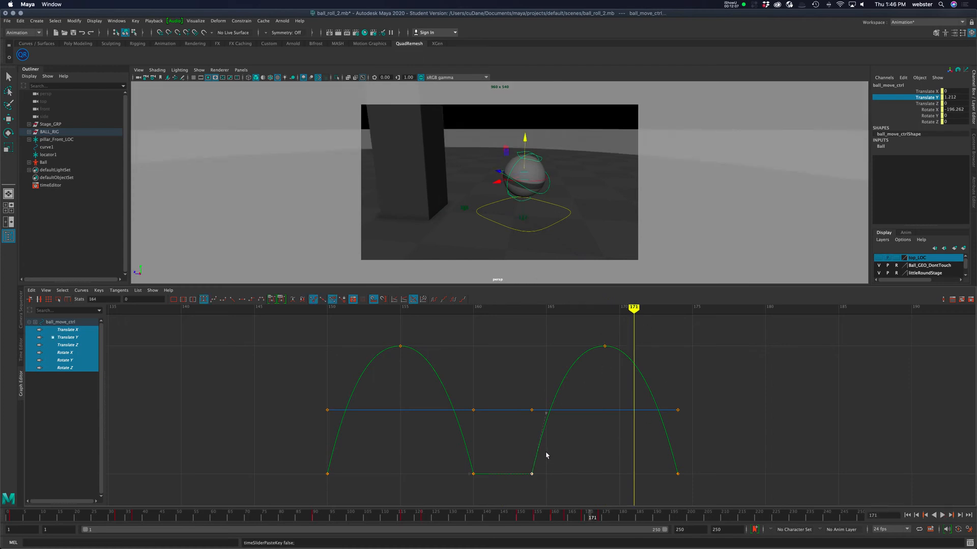
left_click_drag(665, 463, 690, 488)
right_click_drag(597, 434, 560, 429, "alt")
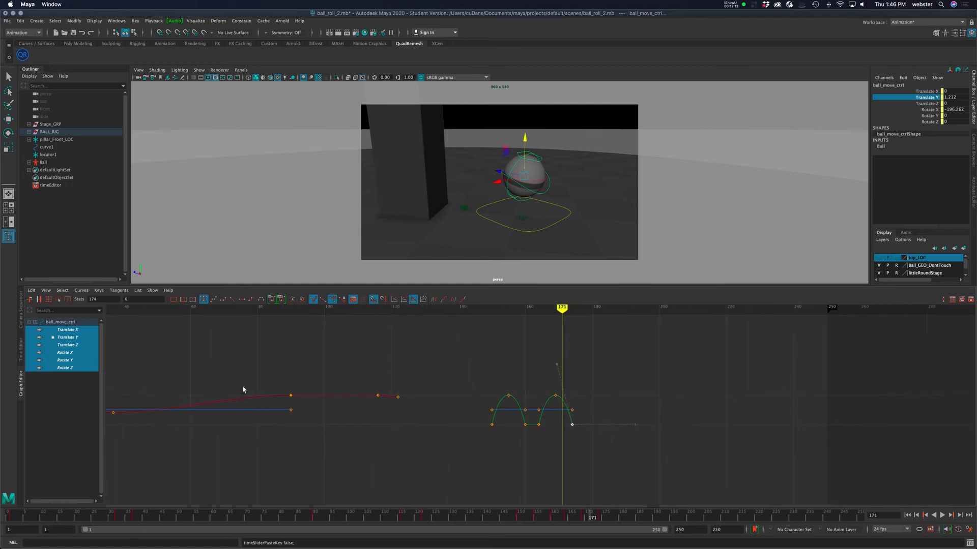
left_click_drag(555, 384, 604, 448)
middle_click_drag(589, 458, 599, 456, "shift")
left_click_drag(555, 378, 570, 404)
middle_click_drag(565, 428, 599, 433, "shift")
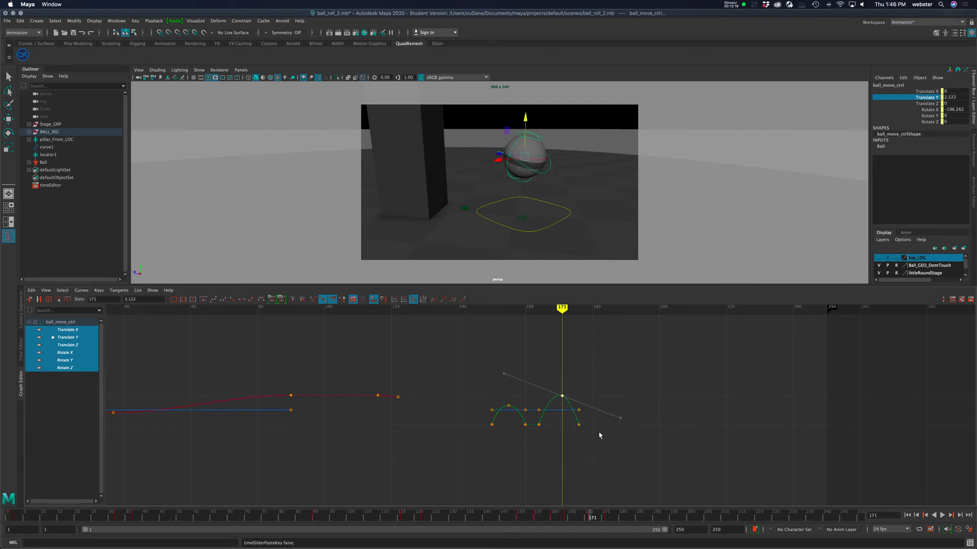
key("z")
key("z")
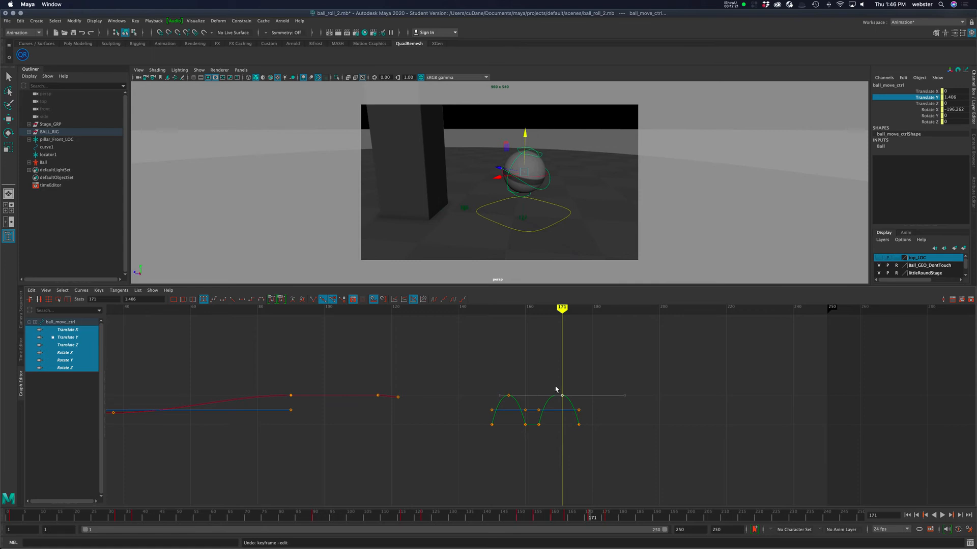
Raise the second hop's peak key to about 2.9 in Translate Y.
middle_click_drag(571, 402, 571, 386, "shift")
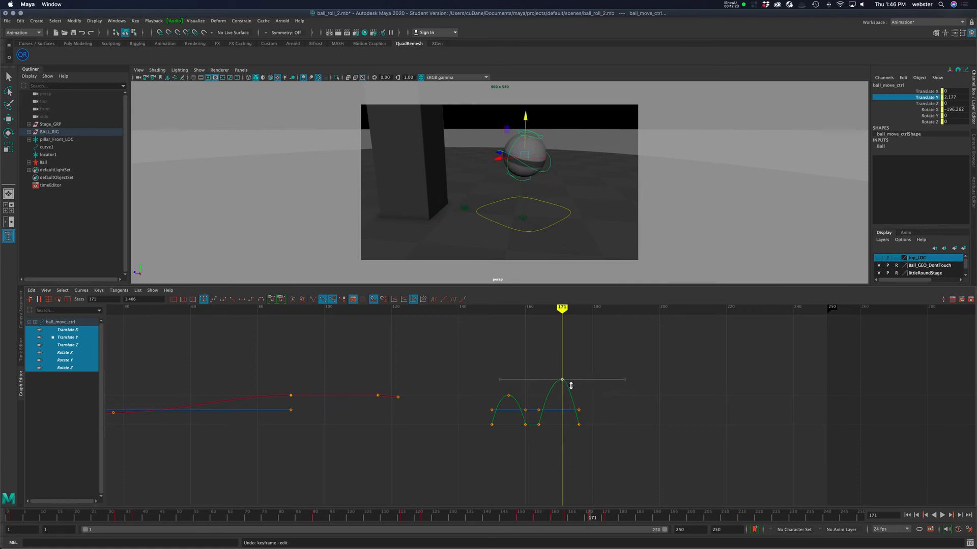
left_click_drag(574, 386, 596, 442)
middle_click_drag(589, 441, 596, 445, "shift")
left_click(563, 395)
middle_click_drag(585, 440, 586, 435, "shift")
left_click(680, 395)
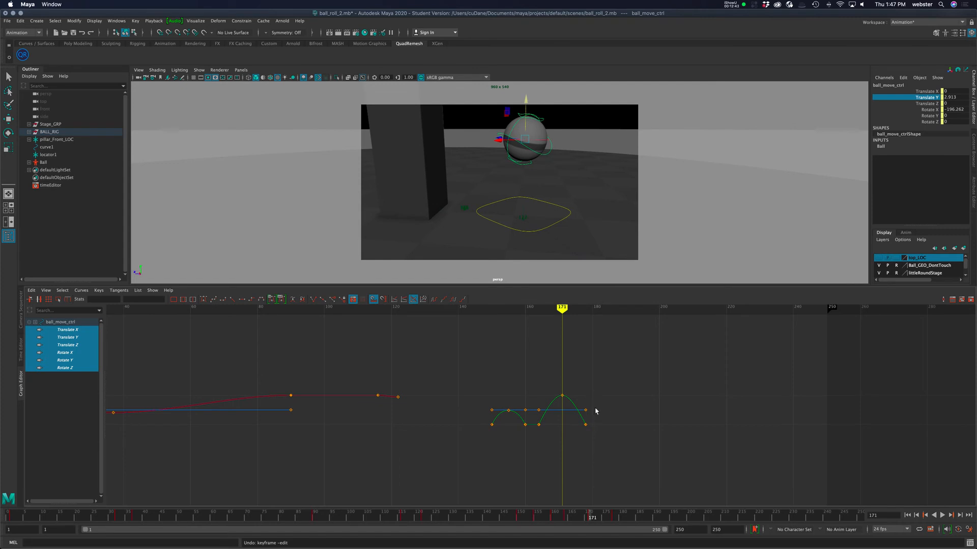
Sharpen the tangents at the second hop's takeoff and landing keys.
key("1")
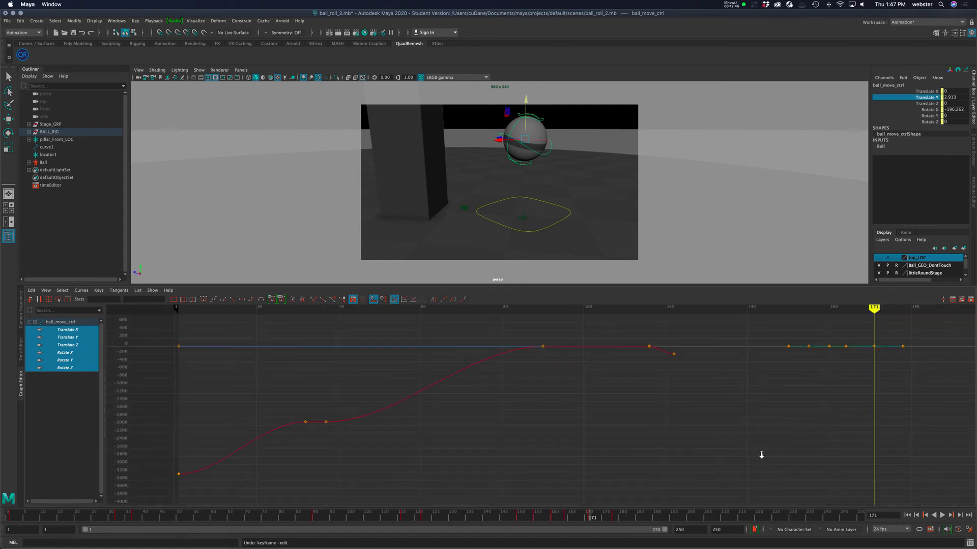
left_click_drag(768, 335, 916, 394)
key("f")
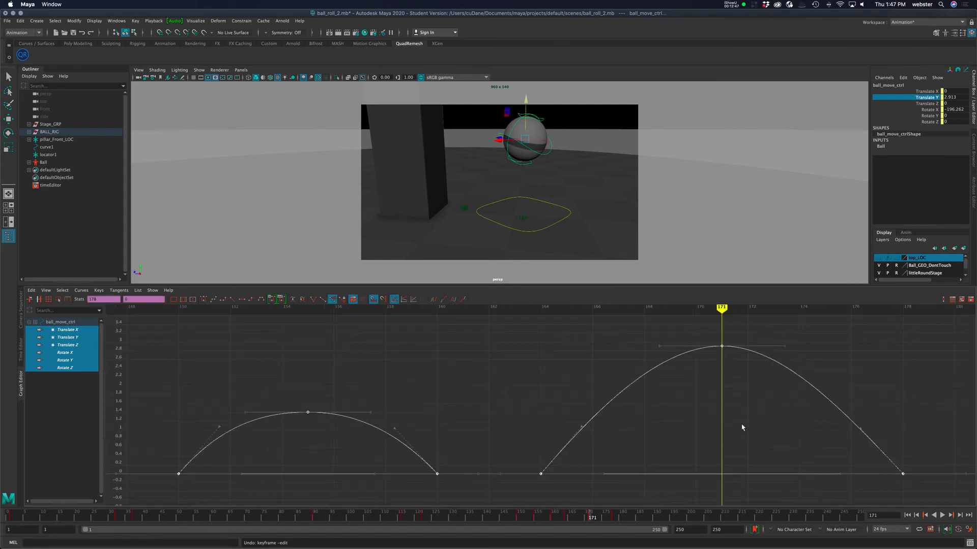
left_click(744, 443)
key("a")
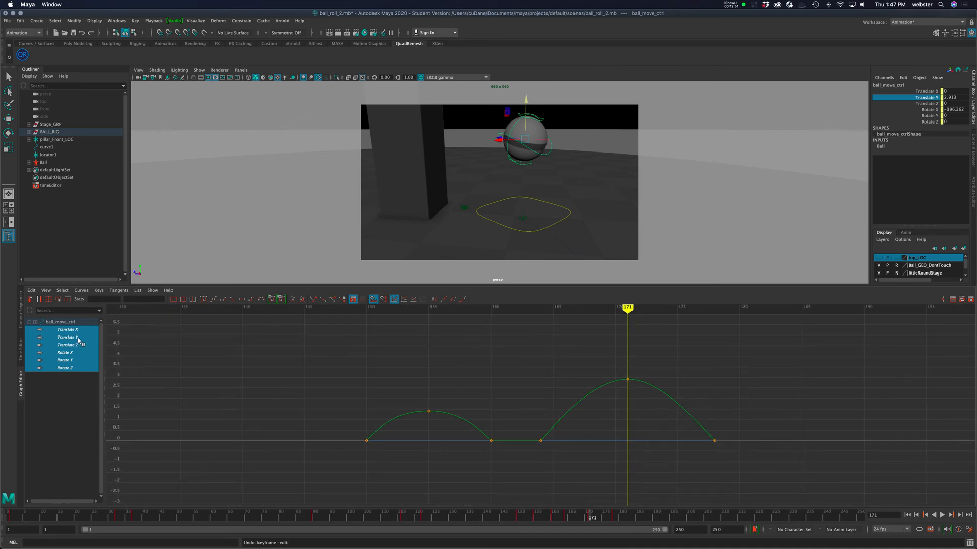
left_click_drag(519, 397, 560, 454)
left_click_drag(569, 382, 589, 407)
middle_click_drag(587, 408, 578, 404)
left_click_drag(700, 413, 731, 452)
left_click_drag(689, 385, 655, 410)
middle_click_drag(655, 410, 662, 405)
left_click_drag(620, 309, 584, 391)
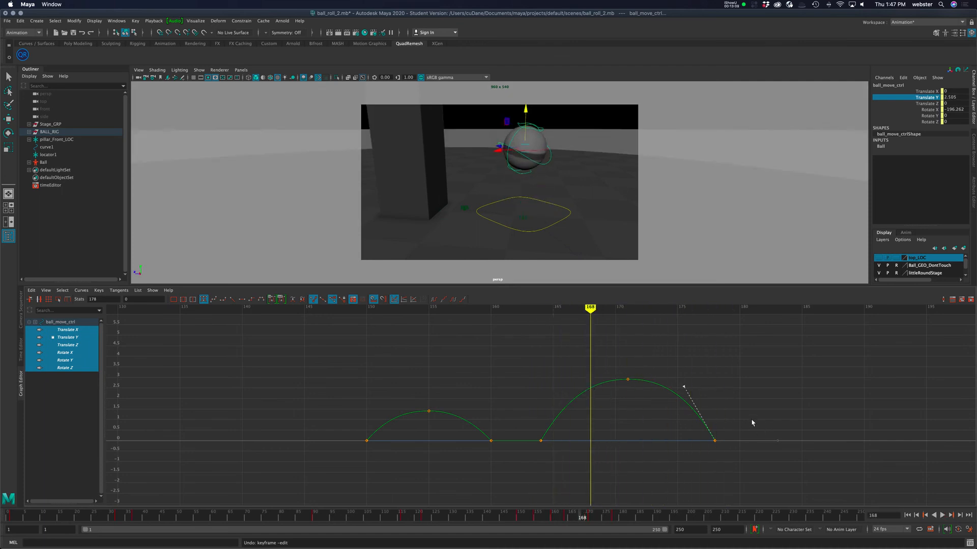
Copy a hop's keys from the time slider and paste them at frame 181 to add a third hop.
key("a")
key("1")
left_click_drag(820, 327, 876, 393)
key("f")
left_click(765, 399)
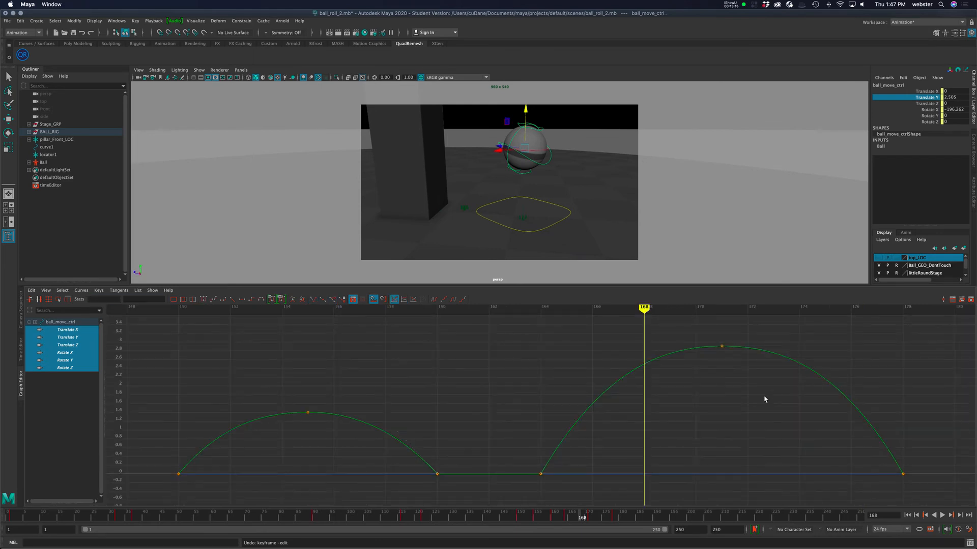
key("2")
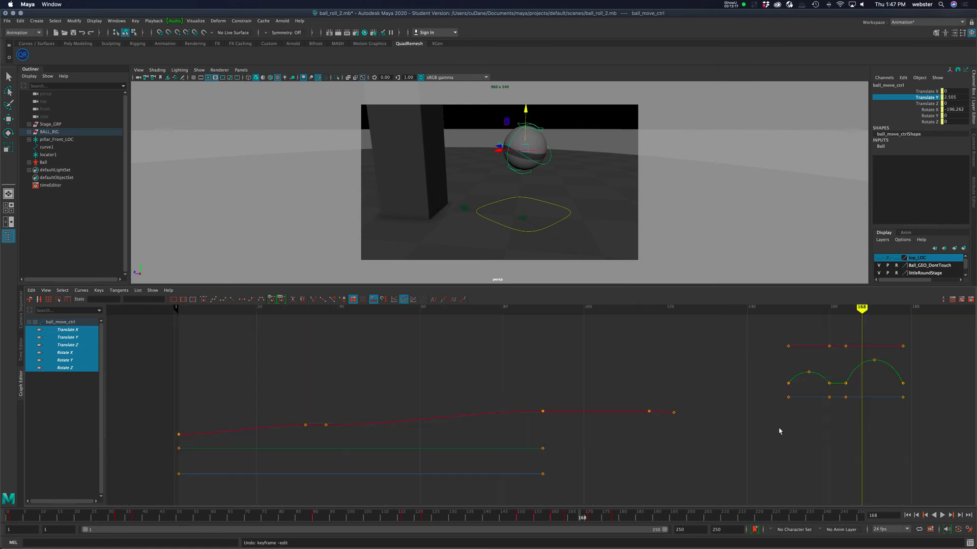
mouse_move(860, 308)
left_mouse_down()
mouse_move(764, 311)
mouse_move(894, 313)
mouse_move(786, 319)
left_mouse_up()
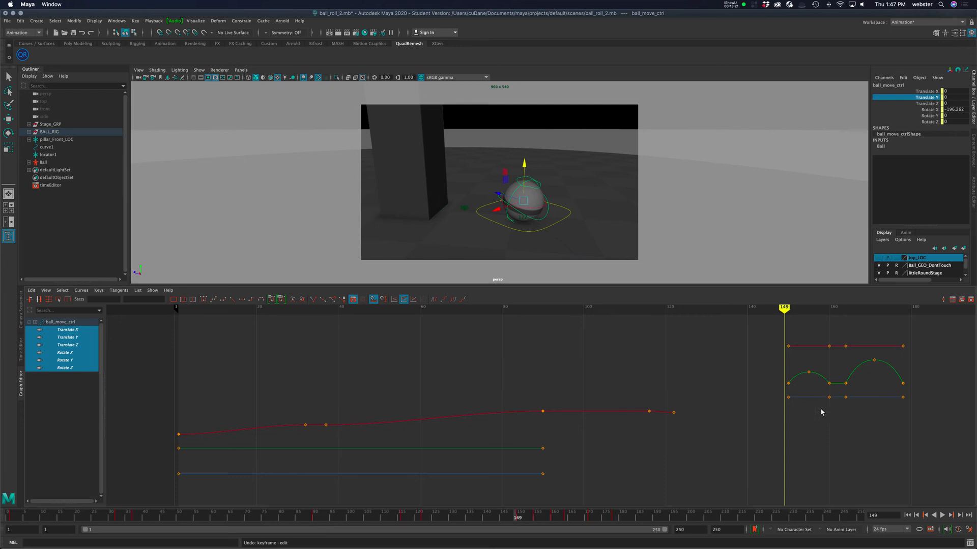
key("period")
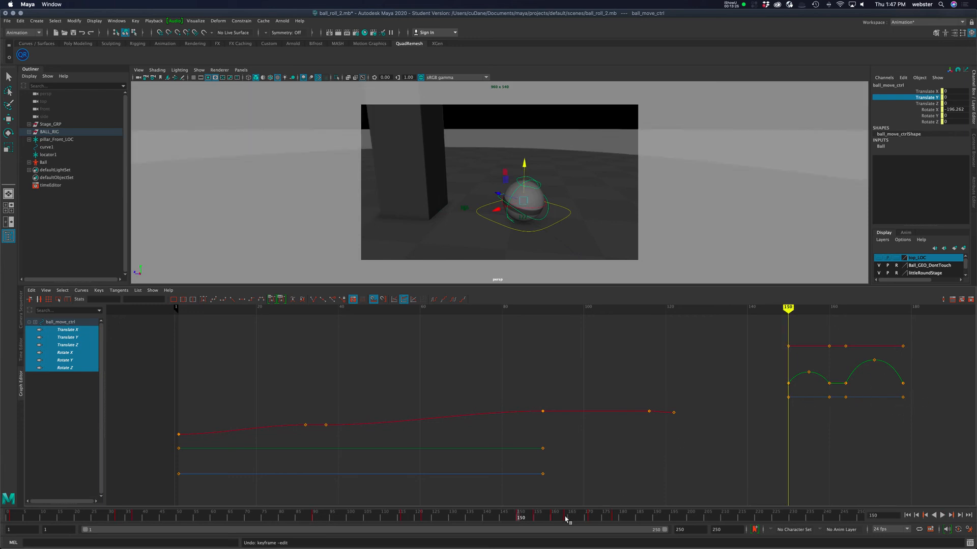
left_click_drag(563, 517, 601, 520, "shift")
right_click(602, 519)
left_click(635, 382)
left_click(626, 518)
mouse_move(672, 388)
left_click(756, 389)
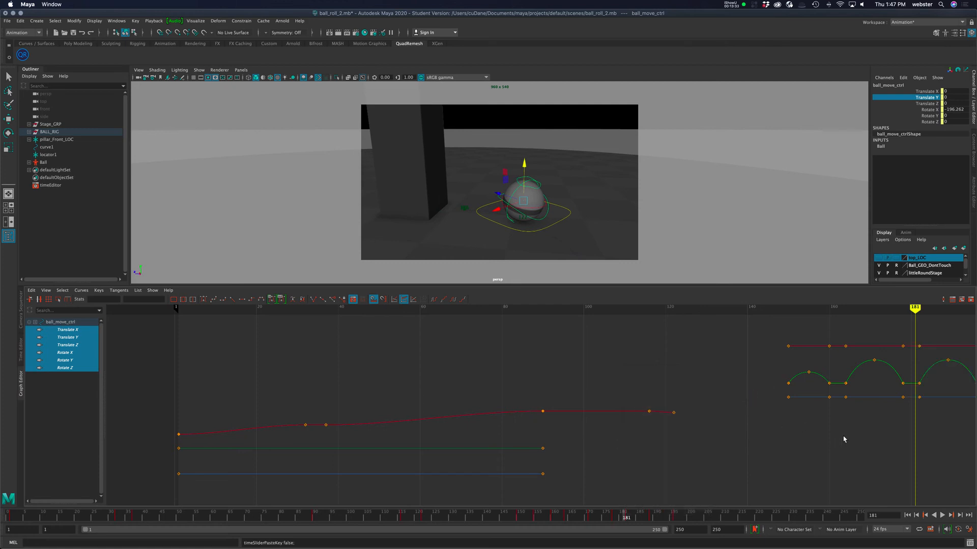
Adjust the third hop's peak key and tangents.
left_click_drag(750, 324, 975, 451)
middle_click_drag(739, 448, 449, 450, "alt")
left_click(698, 445)
left_click_drag(651, 331, 671, 391)
middle_click_drag(673, 414, 674, 394, "shift")
left_click_drag(623, 374, 642, 392)
left_click_drag(669, 336, 677, 355)
middle_click_drag(677, 360, 656, 358)
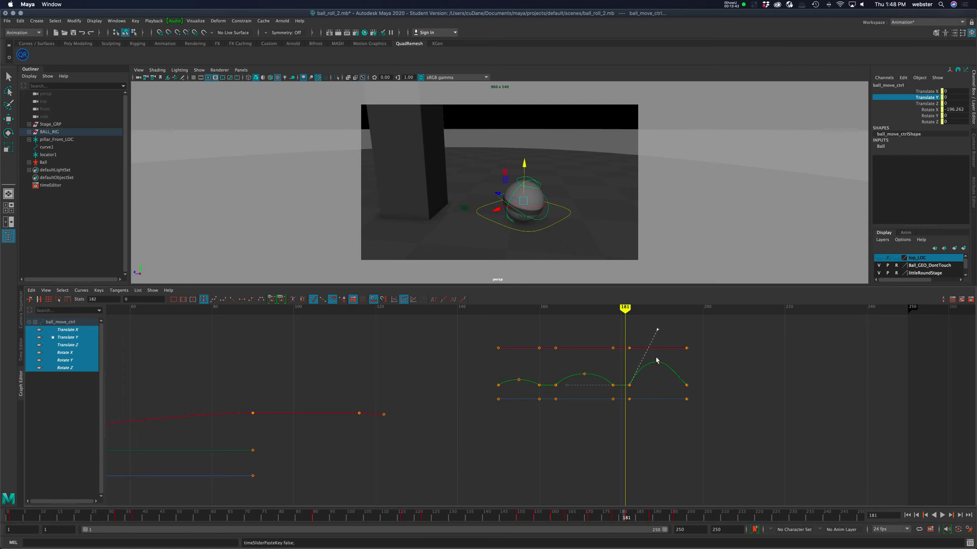
Lengthen the third hop by moving its peak and landing keys to later frames and refining the tangents.
left_click_drag(681, 371, 698, 398)
middle_click_drag(640, 356, 642, 335)
left_click_drag(726, 417, 735, 420)
middle_click_drag(706, 453, 725, 450)
left_click_drag(697, 328, 730, 444)
left_click_drag(683, 328, 709, 435)
key("w")
middle_click_drag(669, 416, 676, 422)
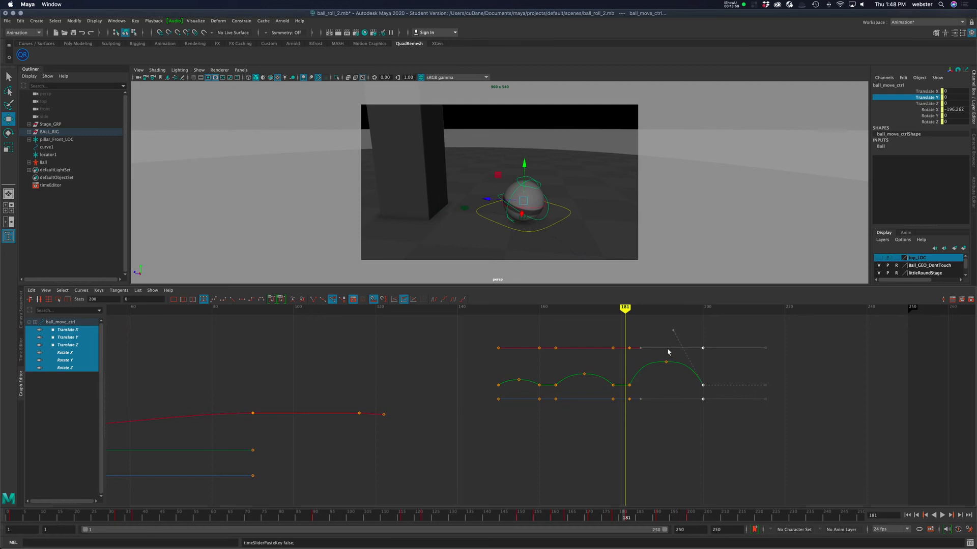
left_click_drag(661, 340, 670, 377)
left_click(630, 386)
left_click(633, 362)
left_click(630, 384)
left_click_drag(707, 391, 703, 392)
Scrub to frame 191, inspect the ball in the viewport, and return to the start of the animation.
mouse_move(625, 309)
left_mouse_down()
mouse_move(508, 307)
mouse_move(679, 307)
mouse_move(665, 309)
left_mouse_up()
scroll(530, 220, "down", 5)
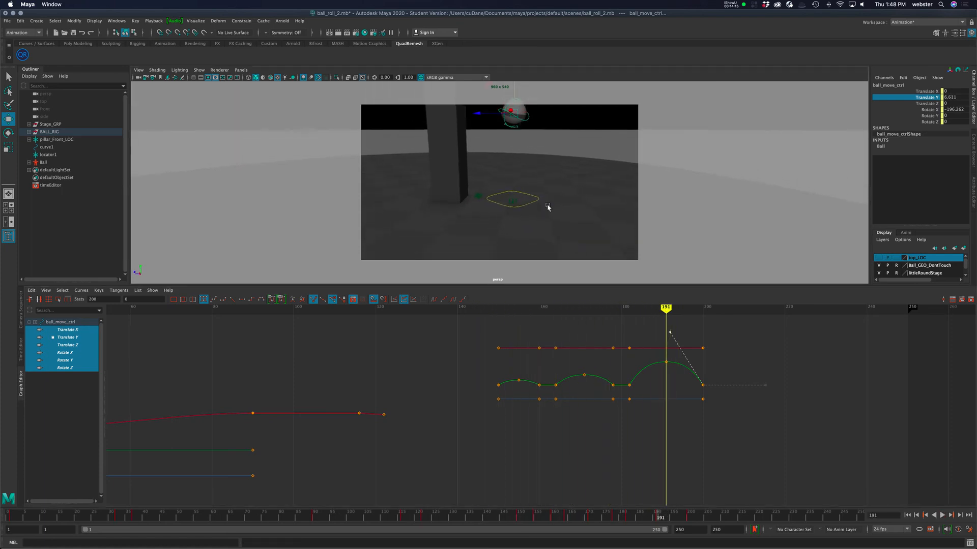
mouse_move(554, 214)
left_mouse_down("alt")
mouse_move(554, 205)
mouse_move(547, 220)
mouse_move(554, 212)
left_mouse_up("alt")
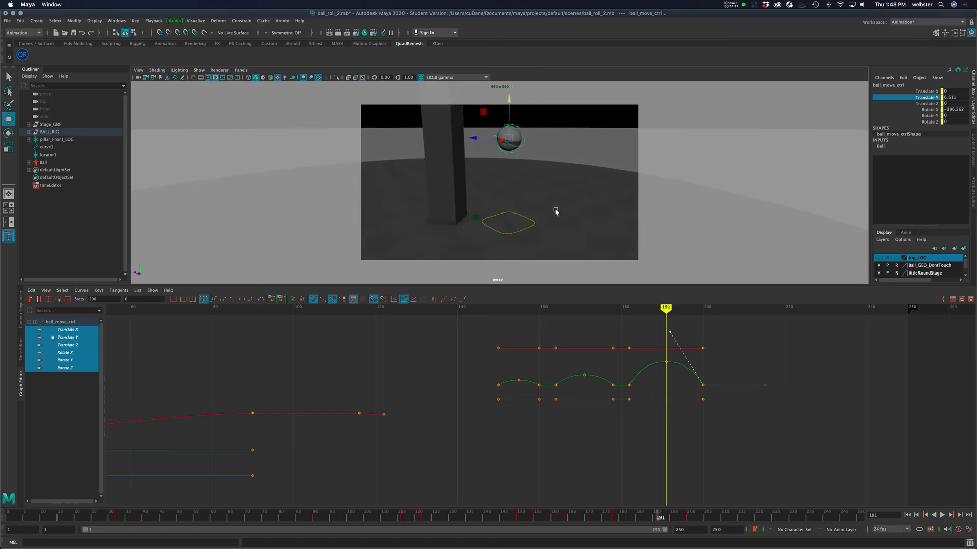
left_click(907, 515)
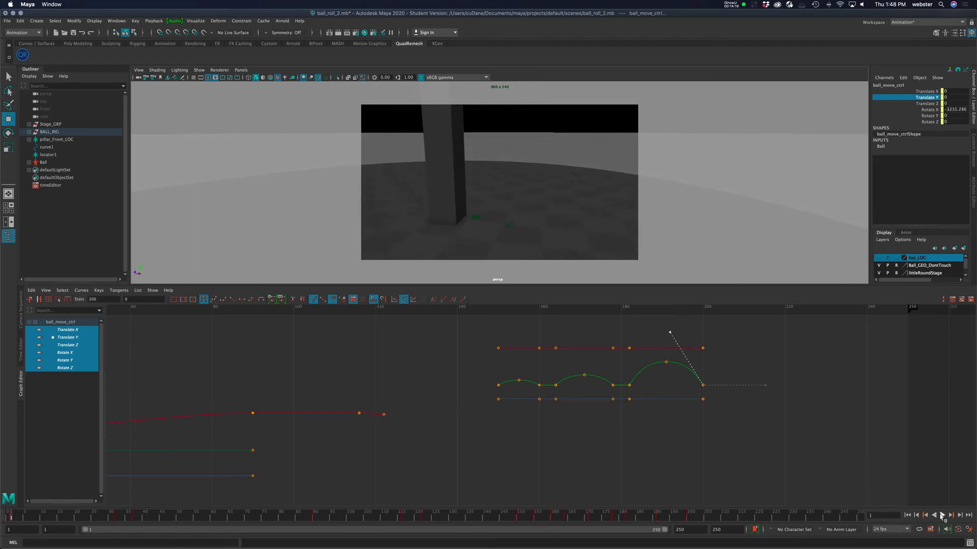
Play back the animation, stop it, and scrub to frame 122 to review the hops.
left_click(942, 516)
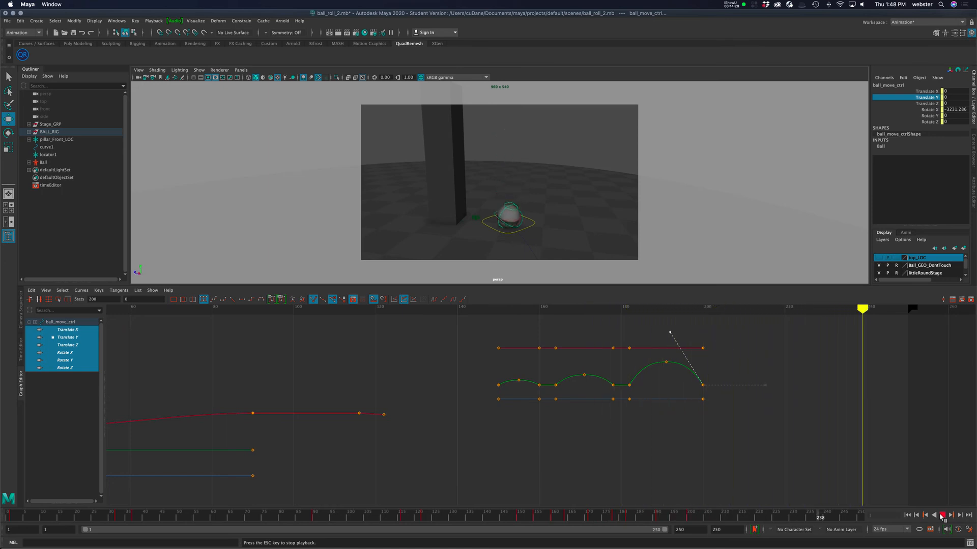
left_click(942, 517)
left_click_drag(278, 522, 425, 526)
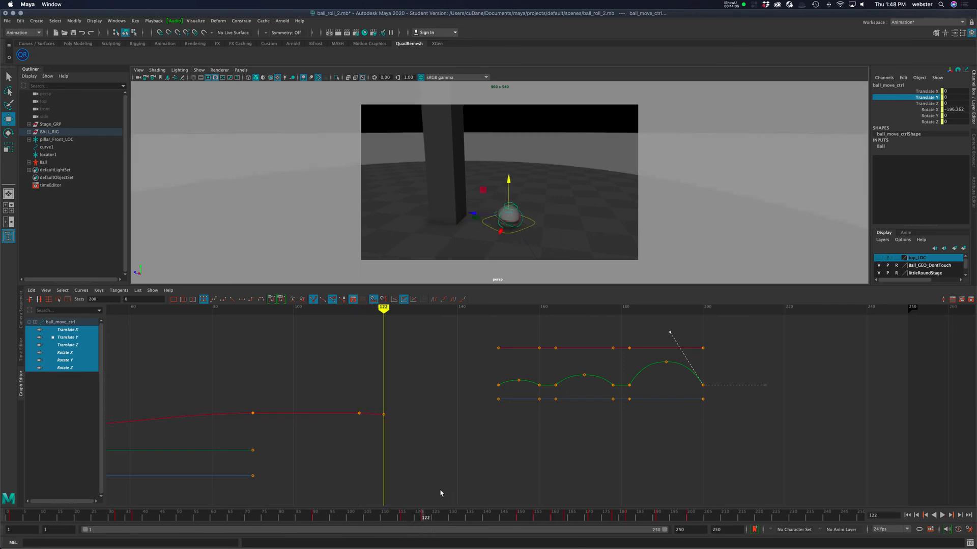
scroll(585, 448, "down", 5)
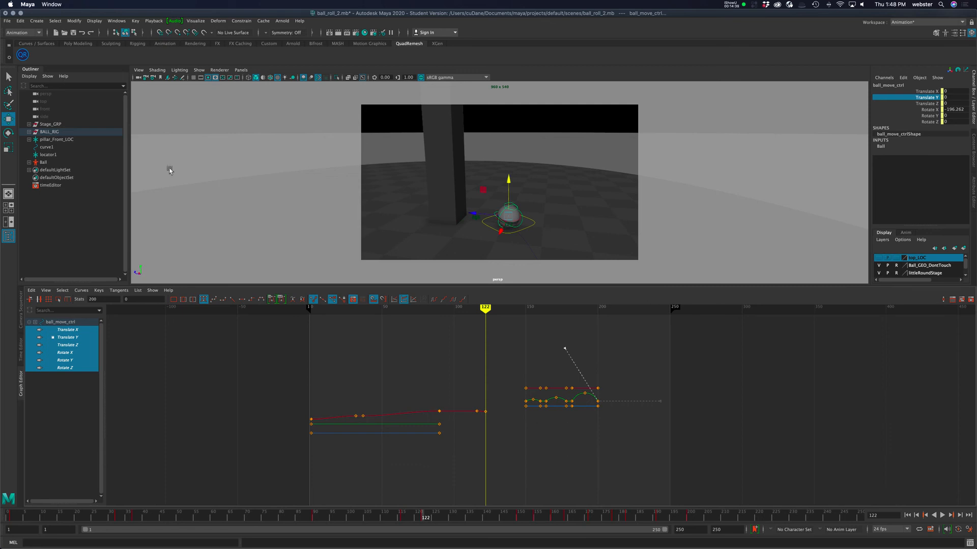
Select the ball controller together with locator1 to show both sets of curves in the Graph Editor.
left_click(510, 241)
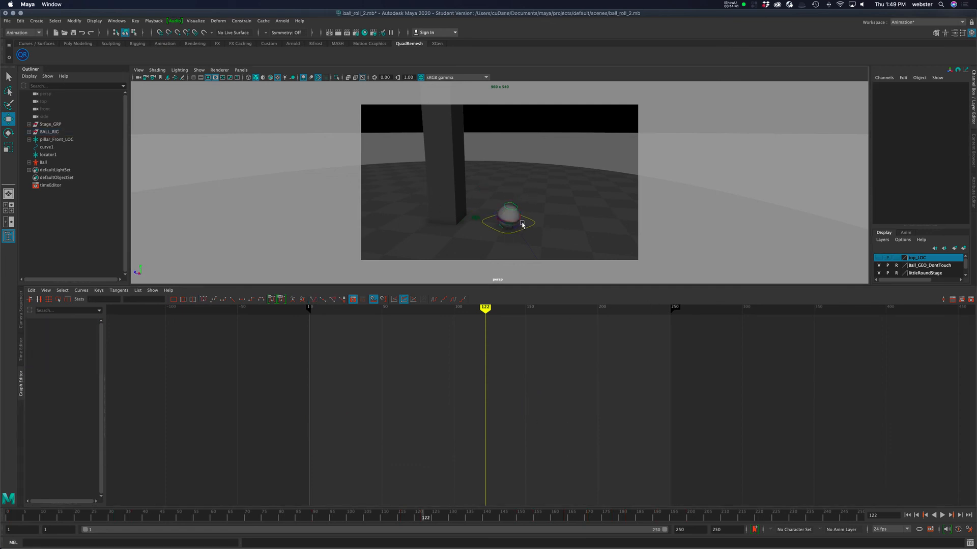
left_click(523, 226)
left_click(54, 155)
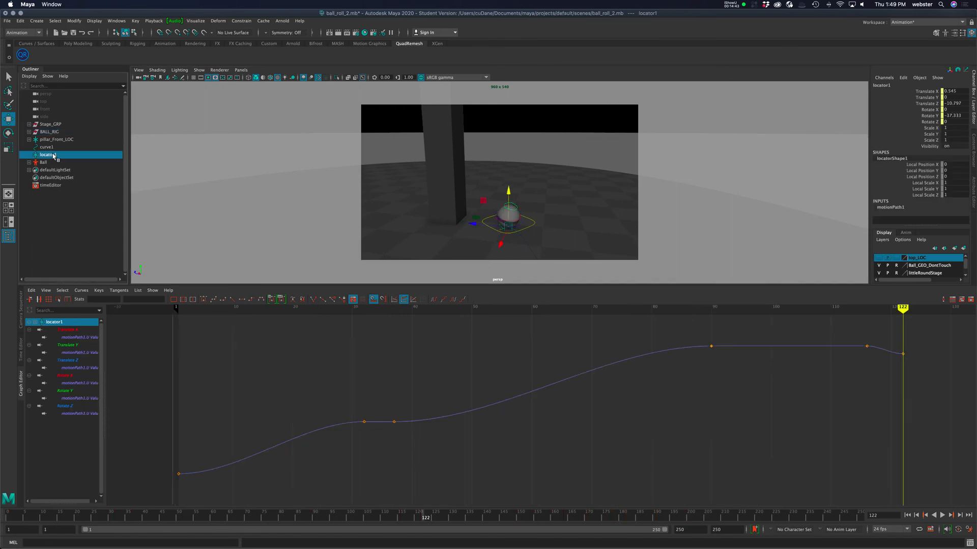
left_click(890, 208)
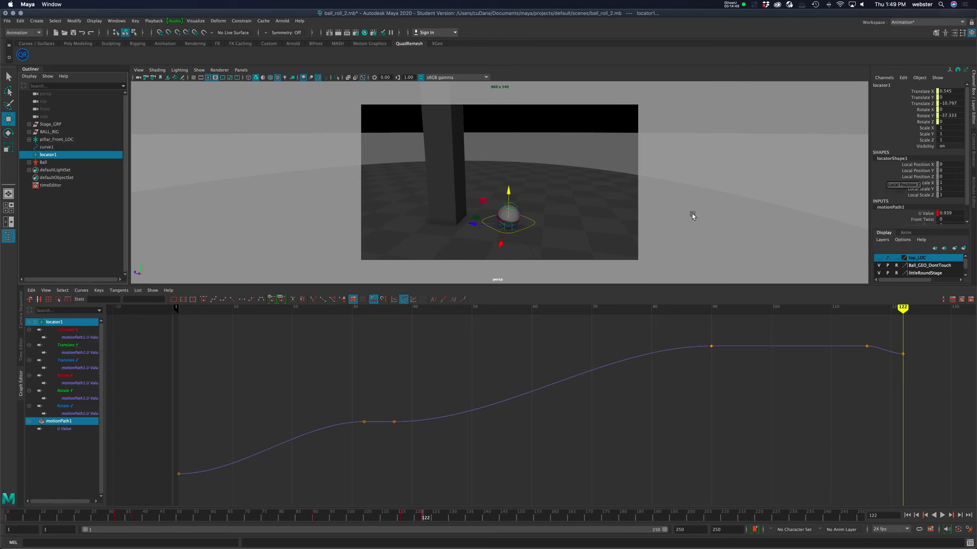
left_click(522, 224)
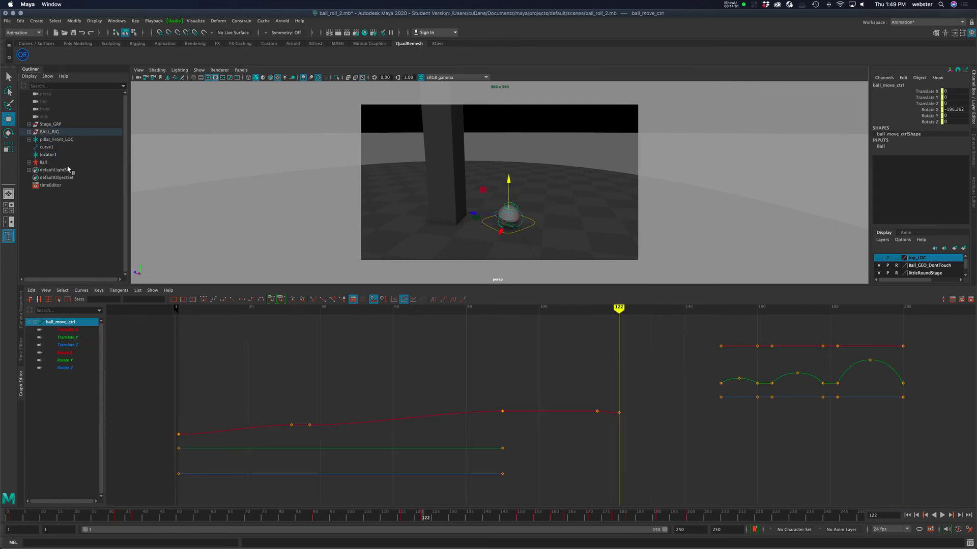
left_click(48, 155, "ctrl")
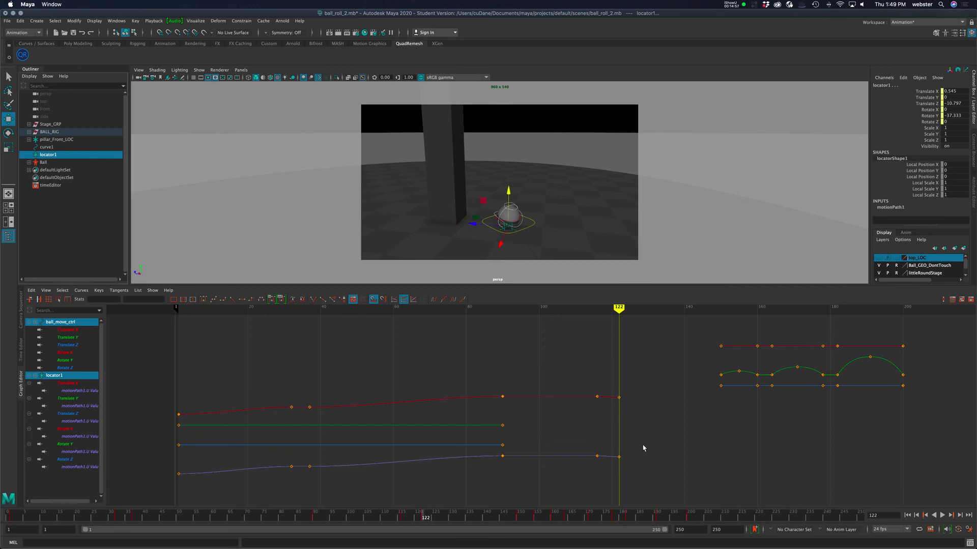
Scrub through the timeline between frames 122 and 171, undoing the time changes.
left_click_drag(425, 518, 704, 518, "shift")
left_click_drag(569, 520, 590, 518)
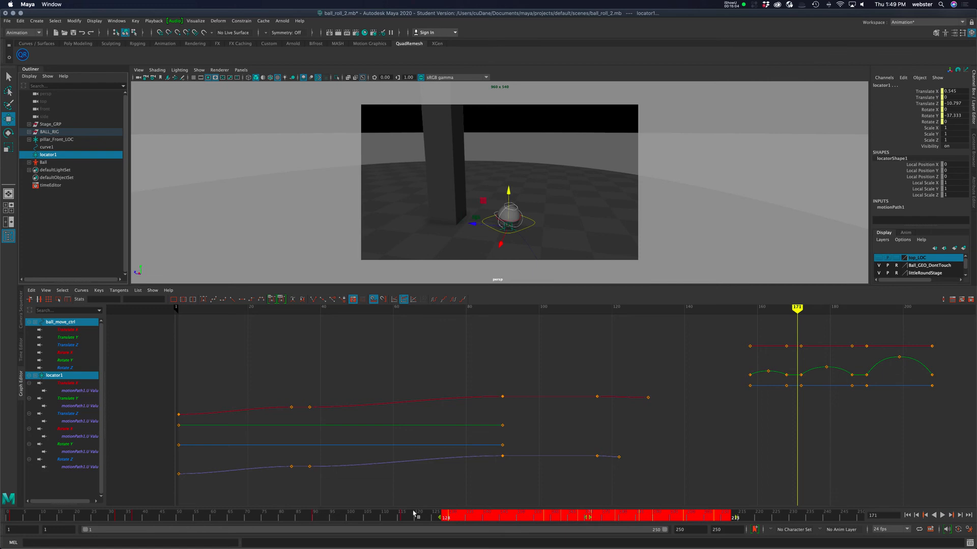
left_click(382, 518)
left_click_drag(383, 518, 453, 519)
key("super+z")
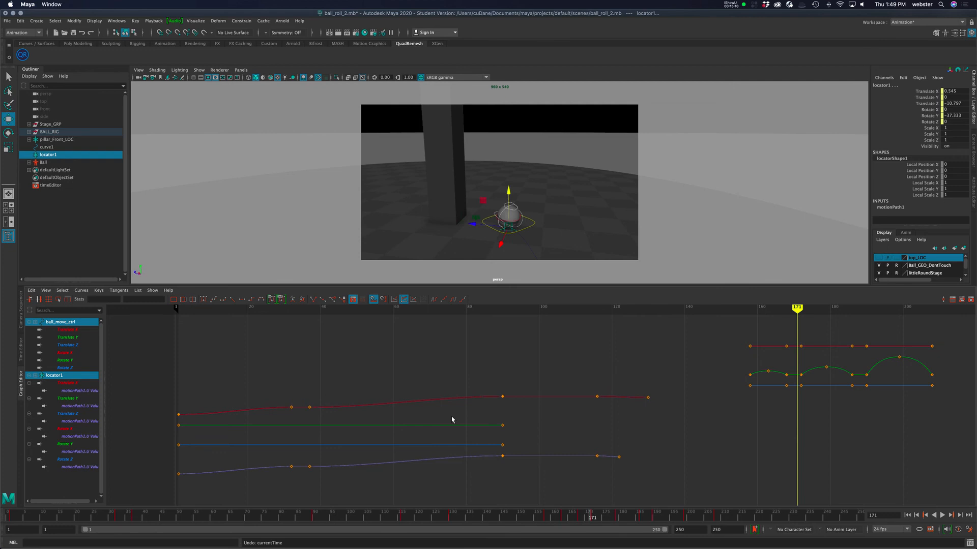
key("super+z")
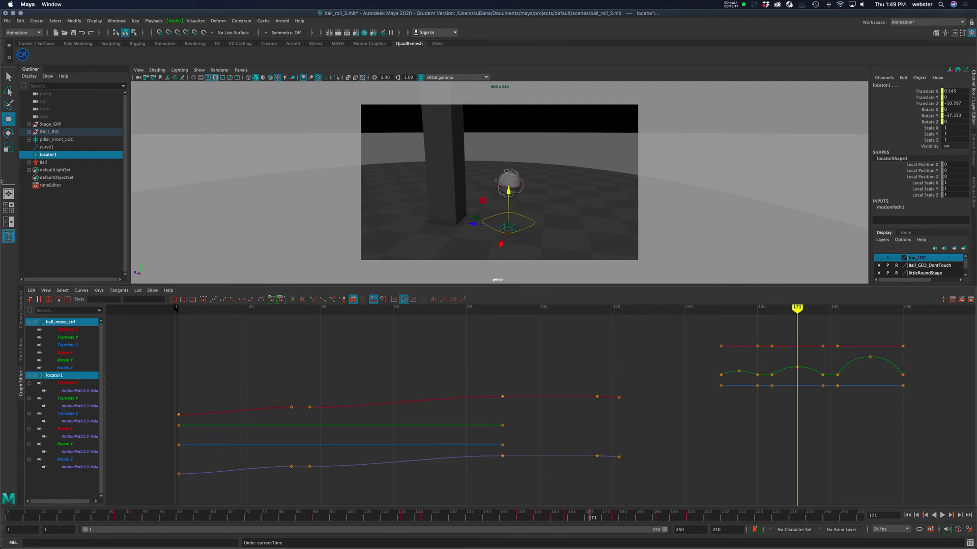
Load motionPath1's U Value into the Graph Editor alongside all of the ball controller's and locator1's channels.
left_click_drag(82, 329, 82, 367)
left_click(80, 367, "ctrl")
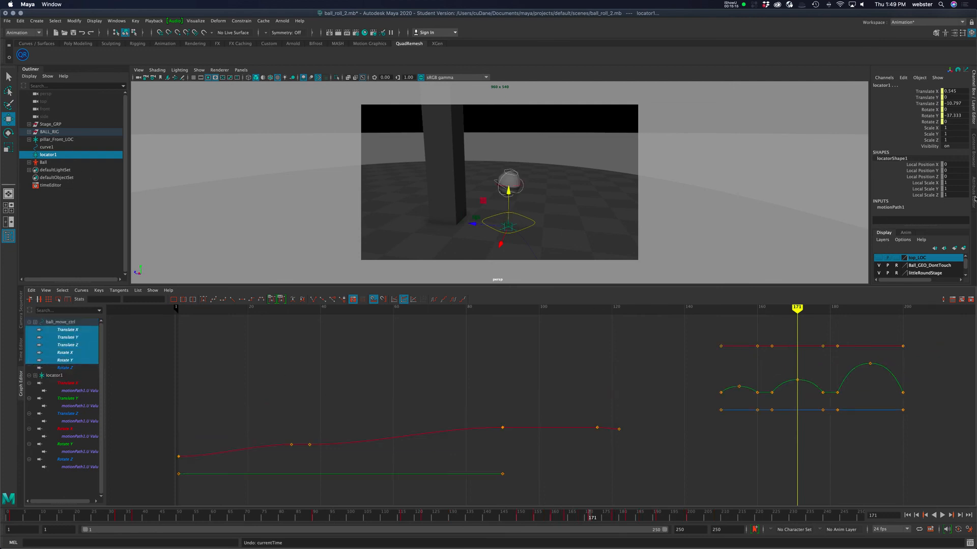
left_click(528, 191)
left_click(514, 189)
left_click(53, 156, "ctrl")
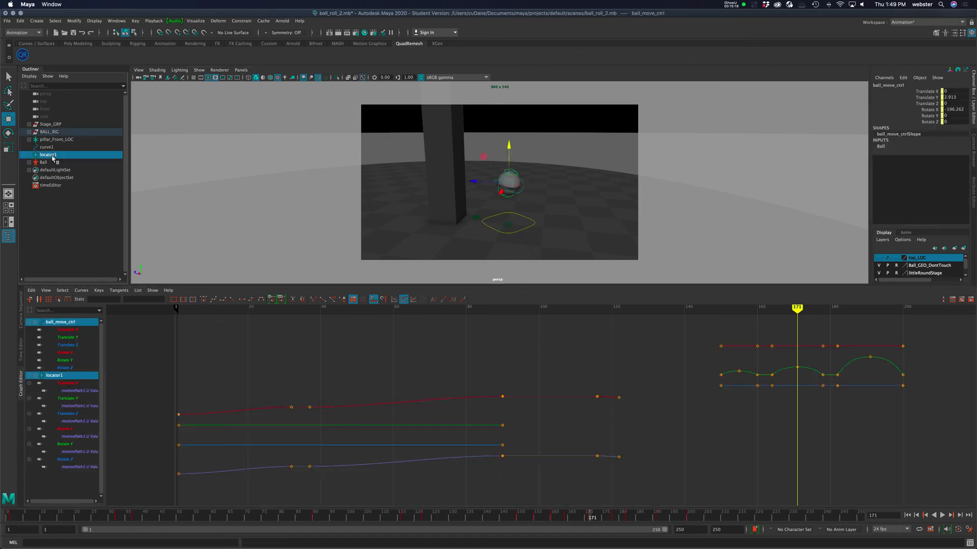
left_click(900, 208)
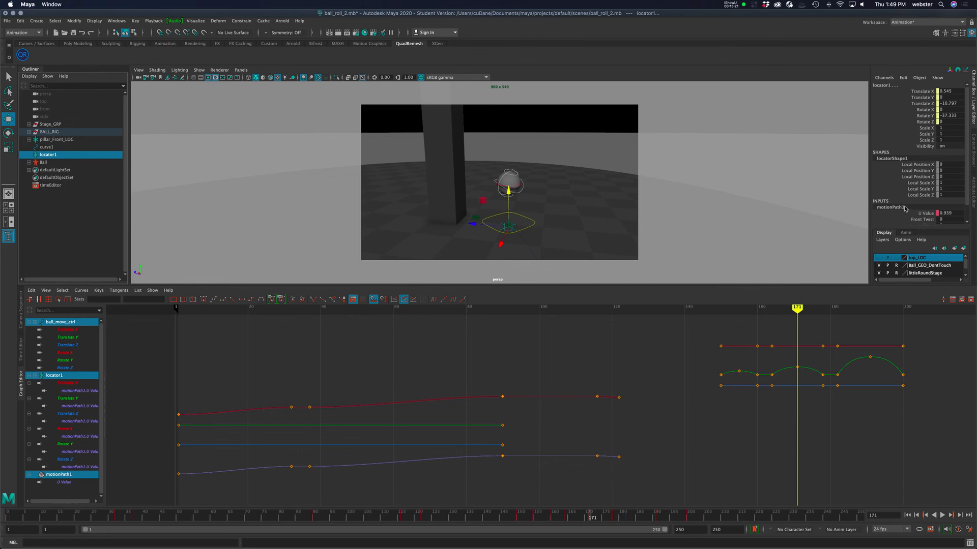
scroll(961, 194, "down", 1)
left_click(924, 197)
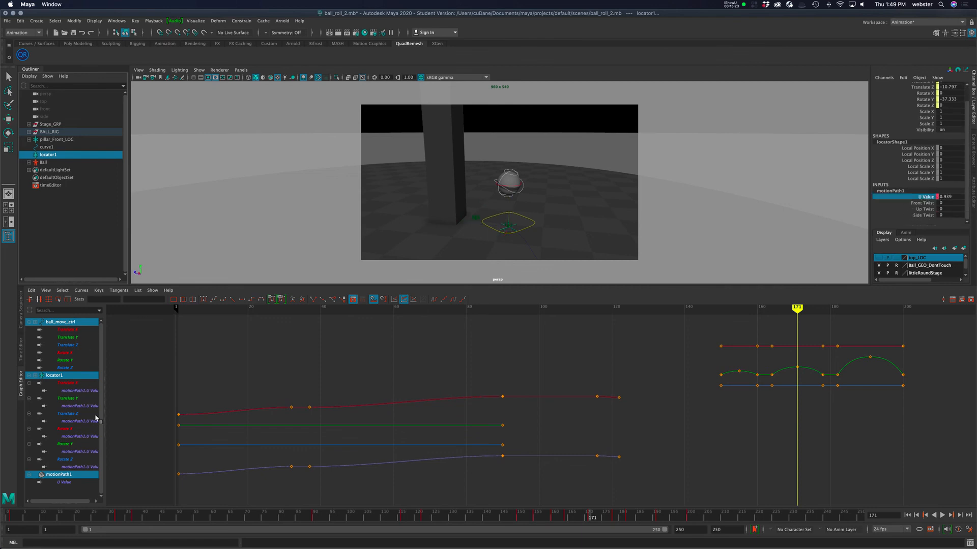
left_click(65, 483, "super")
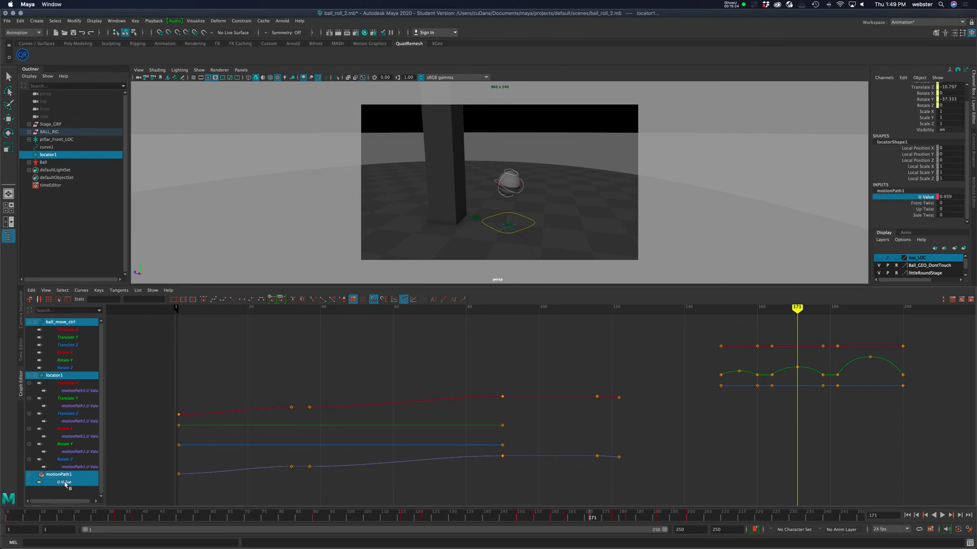
left_click(75, 366, "super")
left_click_drag(75, 362, 83, 332, "super")
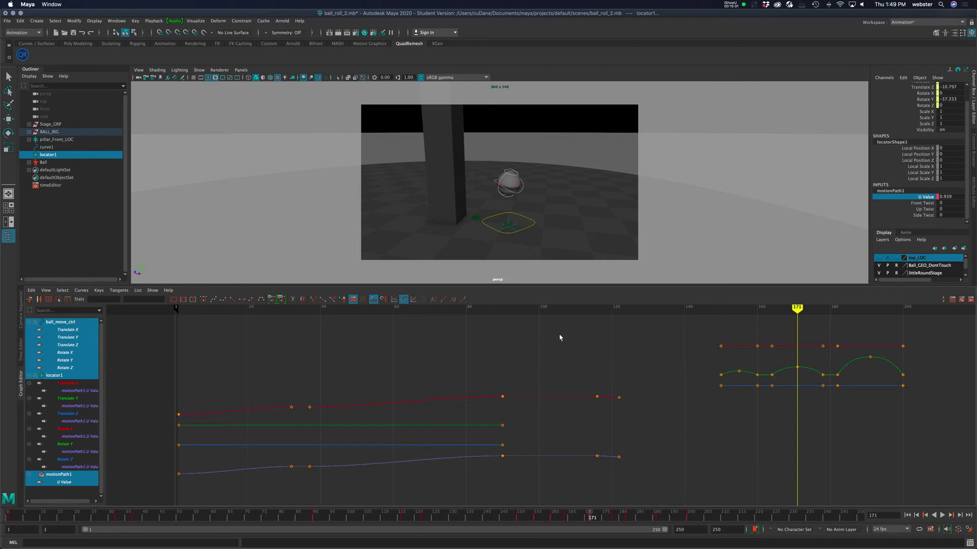
Move the final keys of locator1 and the motion path's U Value a few frames later.
left_click_drag(613, 324, 909, 494)
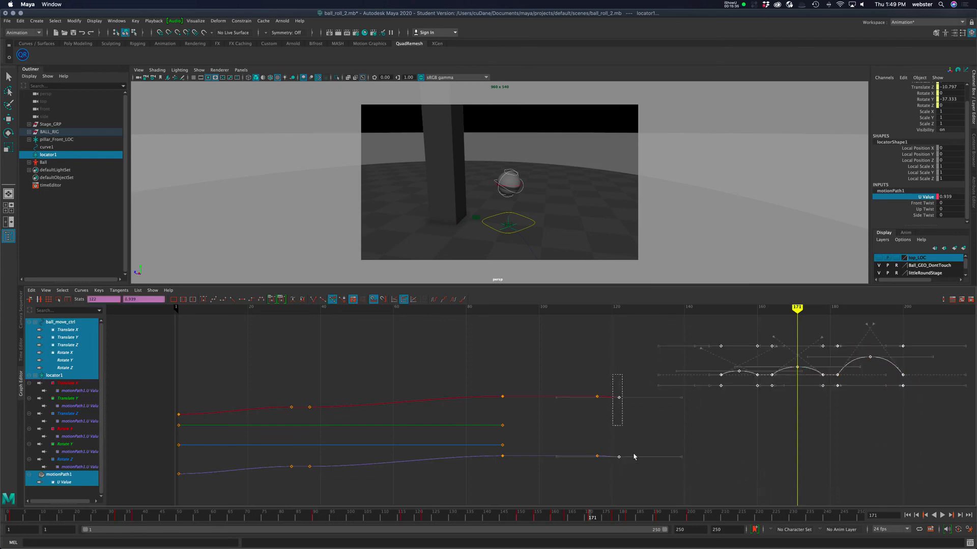
left_click(652, 497)
middle_click_drag(649, 488, 654, 488, "shift")
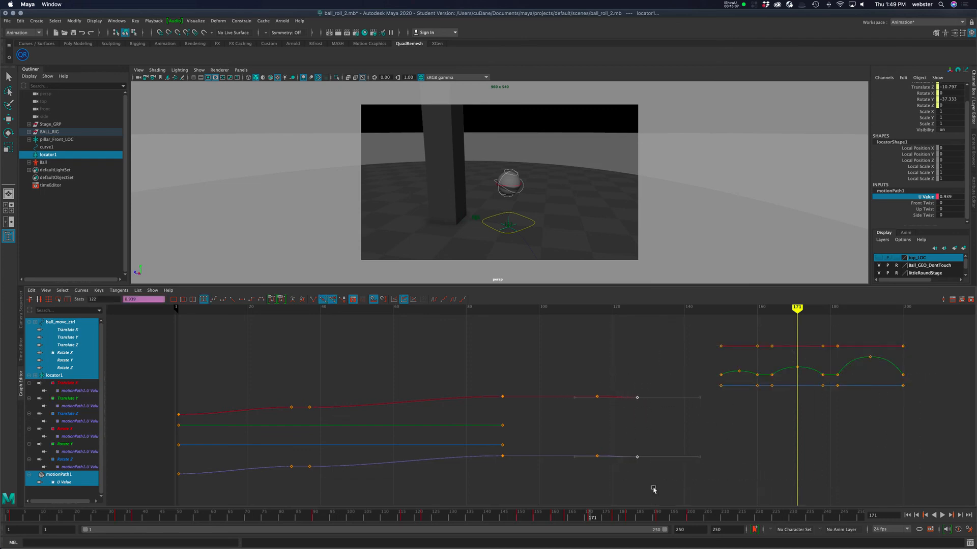
mouse_move(798, 309)
left_mouse_down()
mouse_move(554, 318)
mouse_move(618, 318)
left_mouse_up()
left_click_drag(634, 374, 661, 483)
middle_click_drag(661, 483, 673, 483, "shift")
left_click_drag(629, 310, 320, 309)
Play back the animation and stop it to review the new timing.
left_click(941, 516)
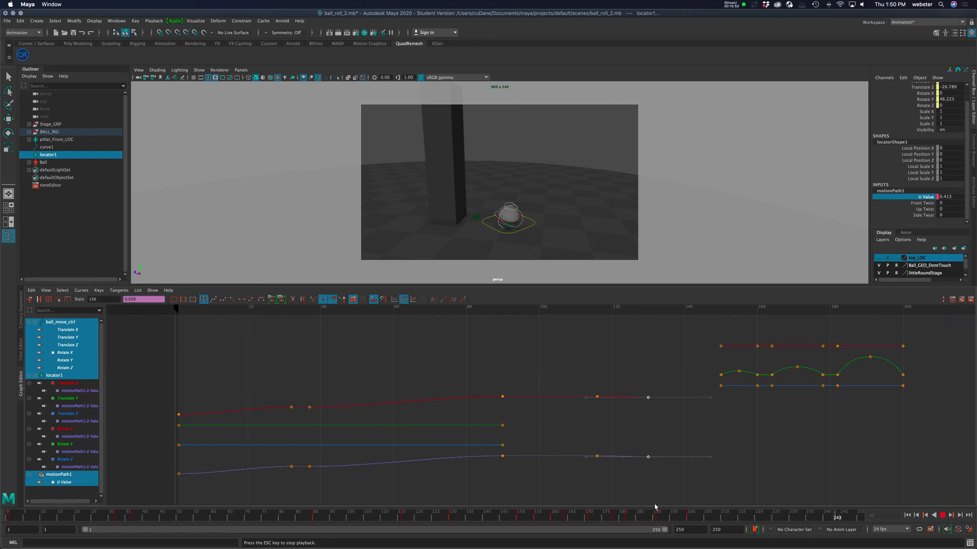
mouse_move(582, 515)
left_mouse_down()
mouse_move(556, 515)
mouse_move(678, 516)
mouse_move(511, 515)
mouse_move(648, 505)
mouse_move(573, 509)
mouse_move(583, 505)
left_mouse_up()
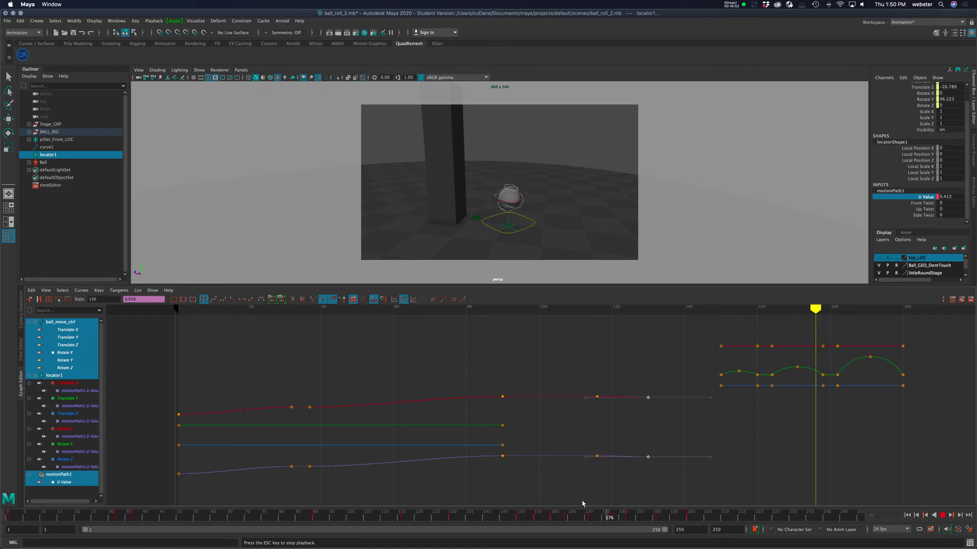
left_click(944, 516)
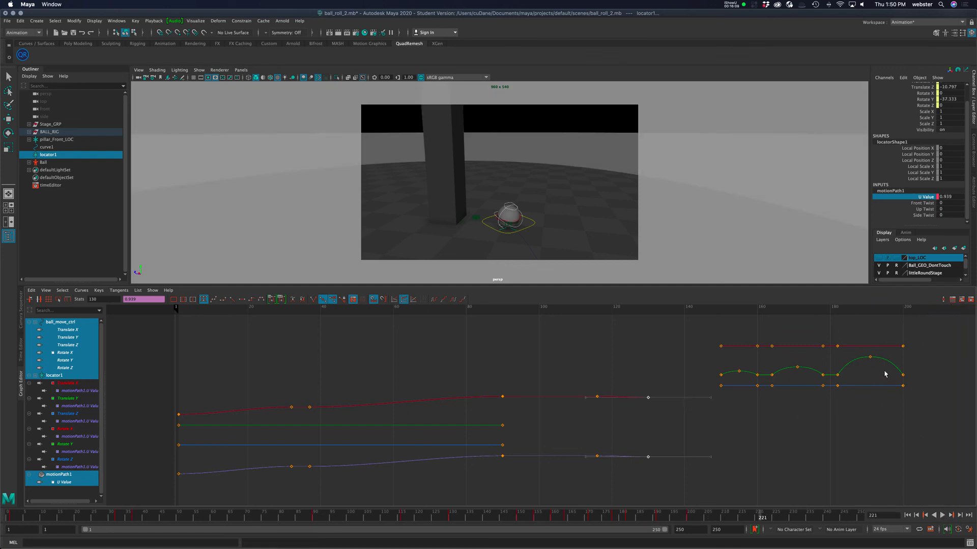
Frame the ball controller's keys and adjust the tangents at the second hop's peak.
left_click_drag(712, 333, 944, 434)
key("f")
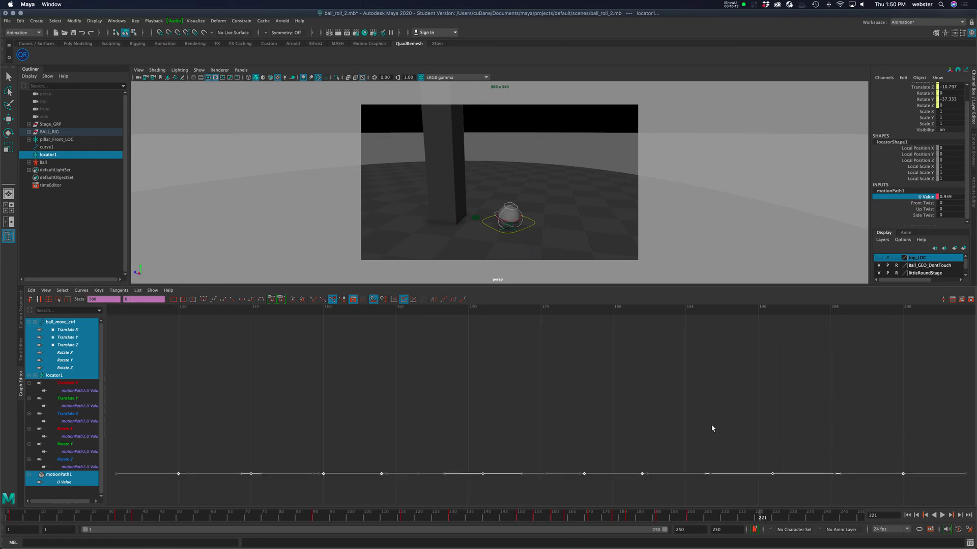
key("a")
left_click(741, 436)
middle_click_drag(710, 436, 465, 448, "alt")
right_click_drag(540, 443, 654, 436, "alt")
middle_click_drag(500, 346, 442, 419, "alt")
left_click_drag(378, 401, 392, 441)
left_click_drag(504, 434, 511, 438)
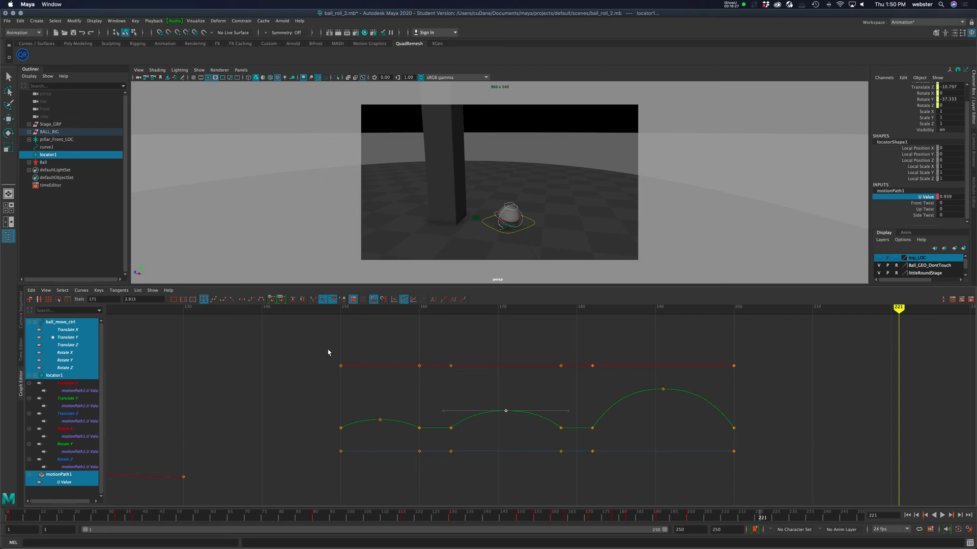
Try moving the first hop's starting keys, play back, and undo the attempt.
left_click_drag(326, 341, 356, 473)
middle_click_drag(359, 459, 367, 455, "shift")
left_click_drag(378, 351, 393, 477)
left_click_drag(344, 353, 371, 482)
middle_click_drag(370, 481, 379, 479, "shift")
key("alt+v")
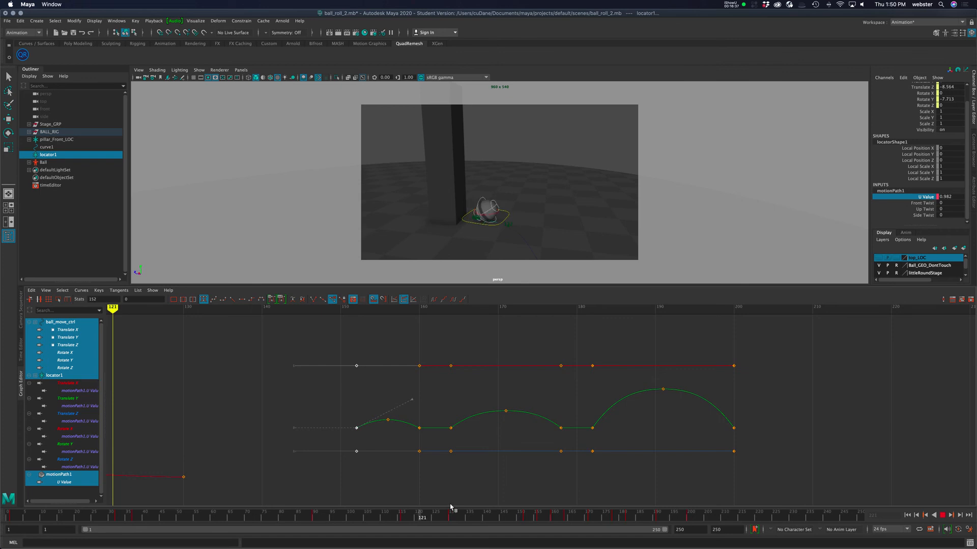
key("alt+v")
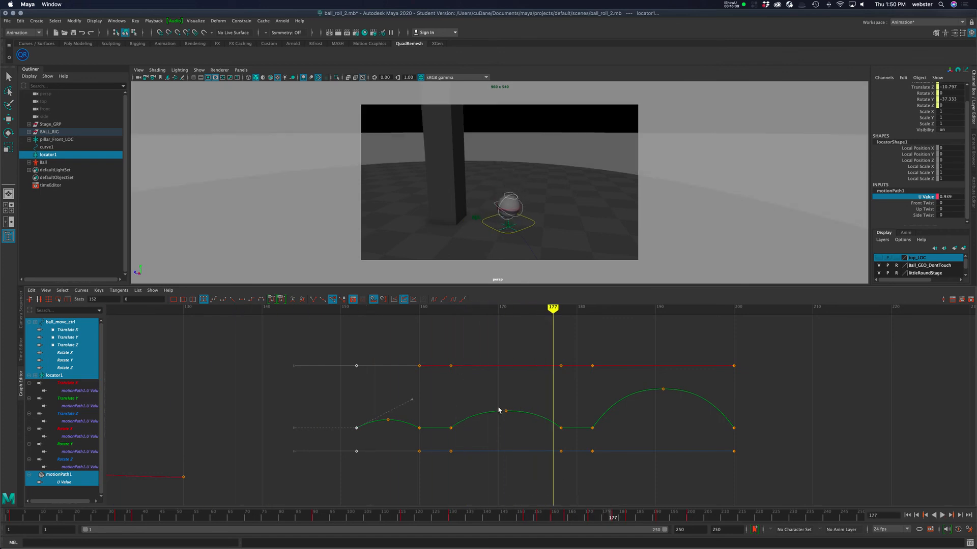
key("z")
key("z")
key("z")
key("z")
key("z")
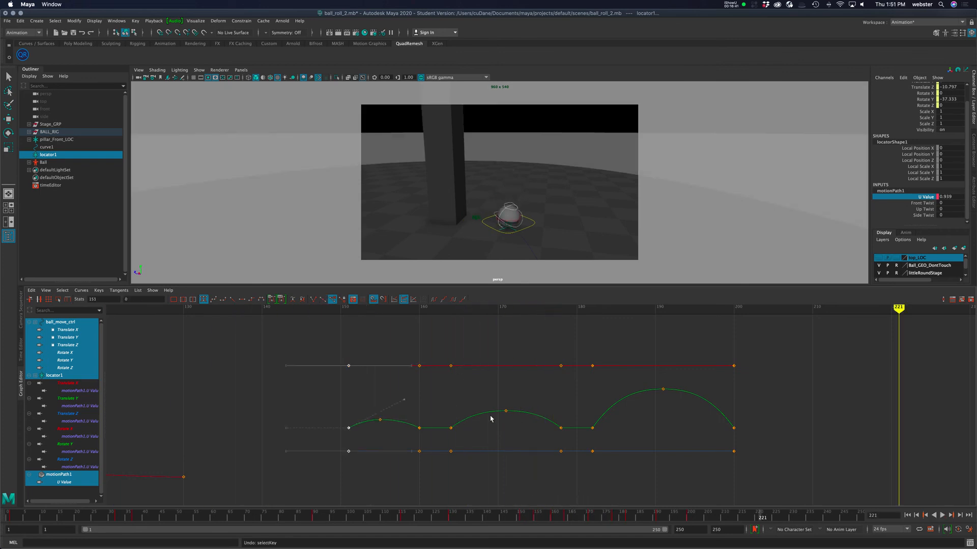
Scrub to frame 133 and examine the hops in the normalized and stacked curve displays, selecting the third hop's peak.
left_click_drag(566, 520, 461, 522)
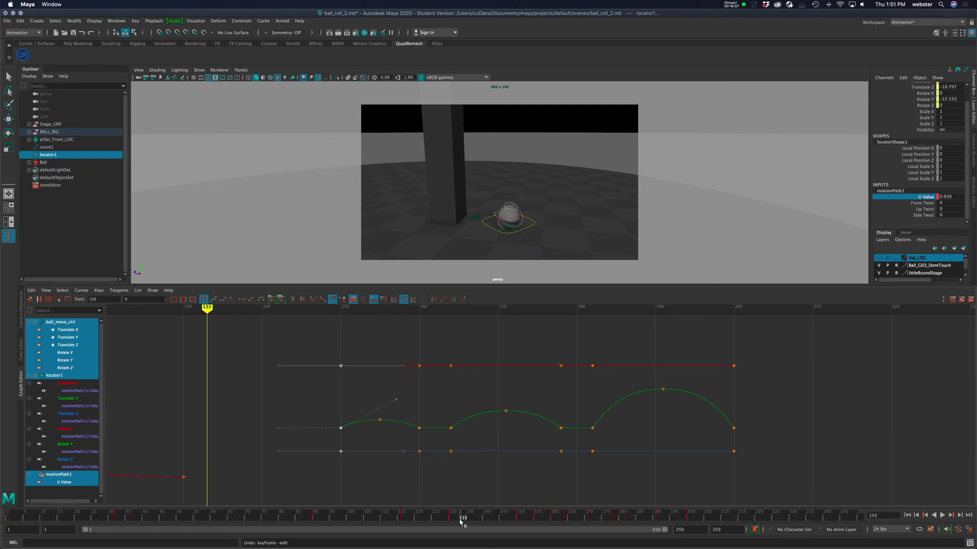
key("a")
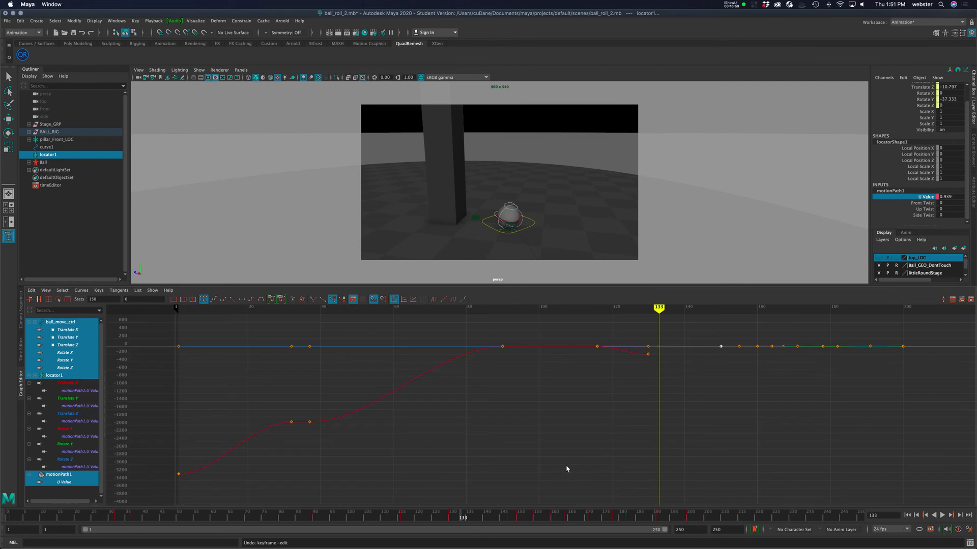
key("2")
key("3")
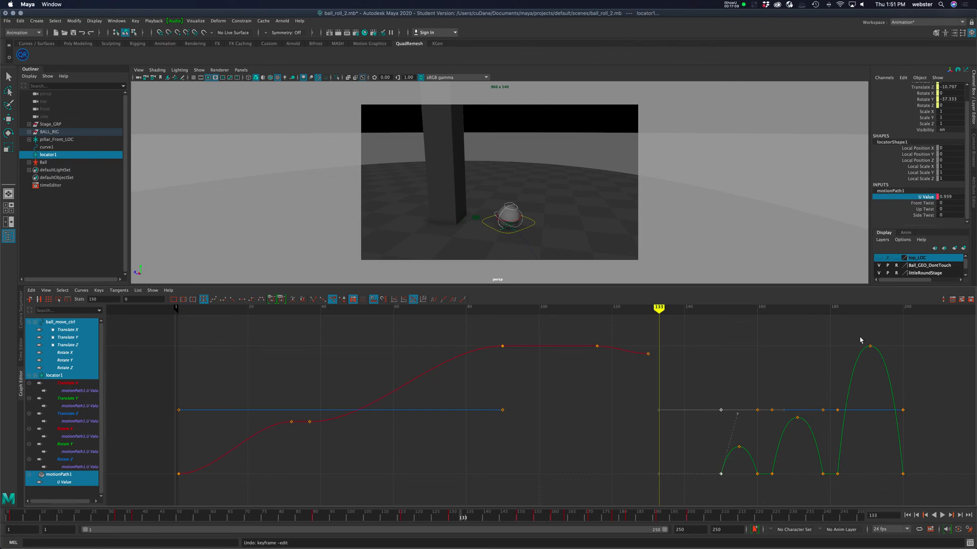
left_click_drag(863, 336, 894, 371)
key("2")
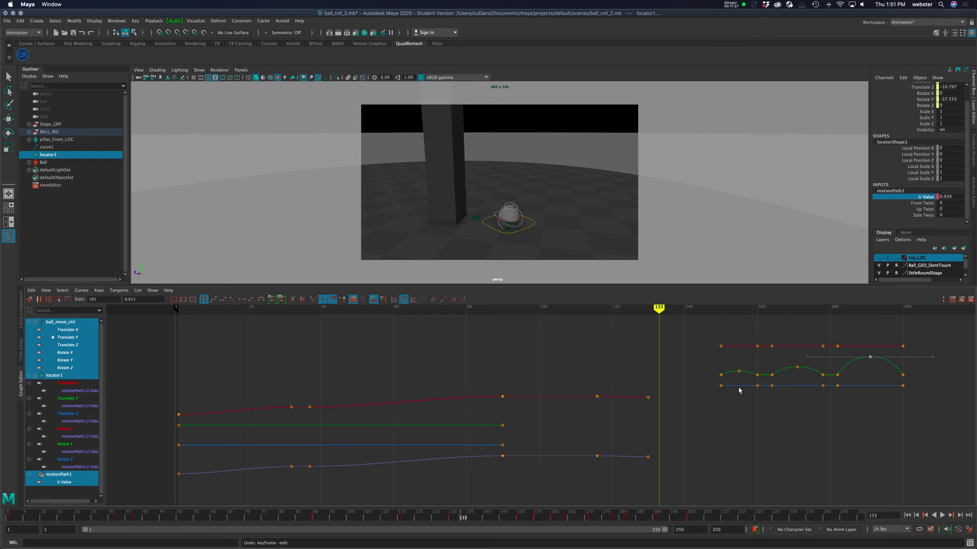
Inspect the Move Keys tool settings and the Move tool's Axis Orientation options, reselecting the ball controller.
double_click(8, 119)
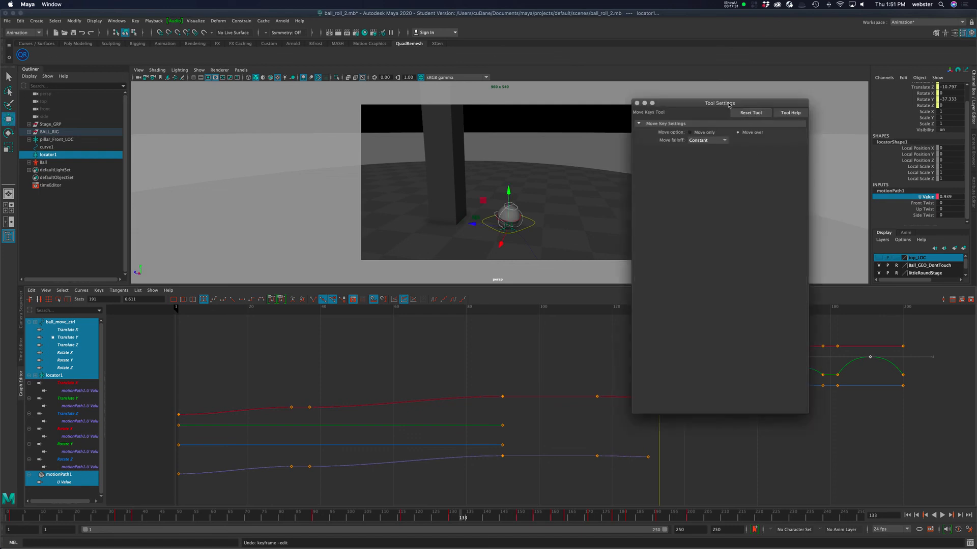
left_click_drag(694, 104, 637, 129)
left_click(579, 129)
left_click(538, 224)
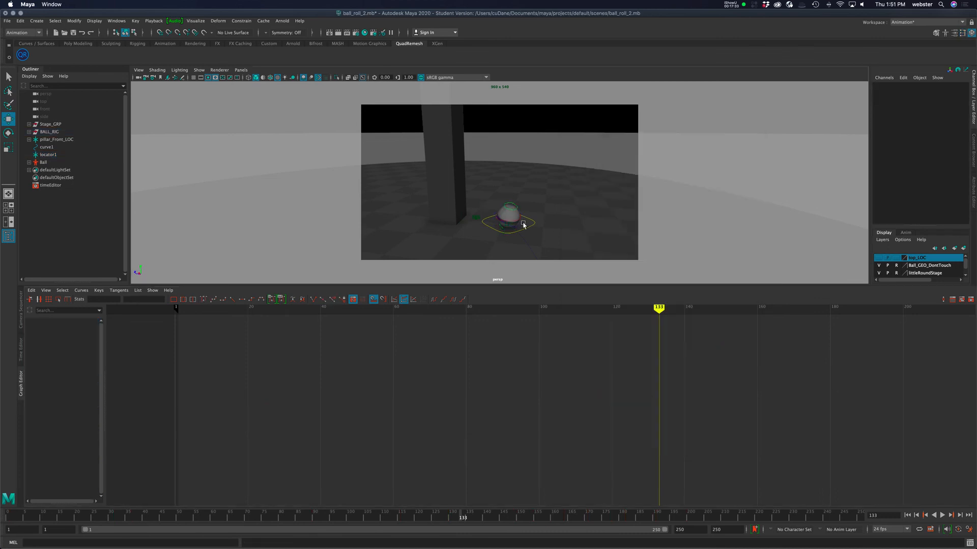
left_click(539, 222)
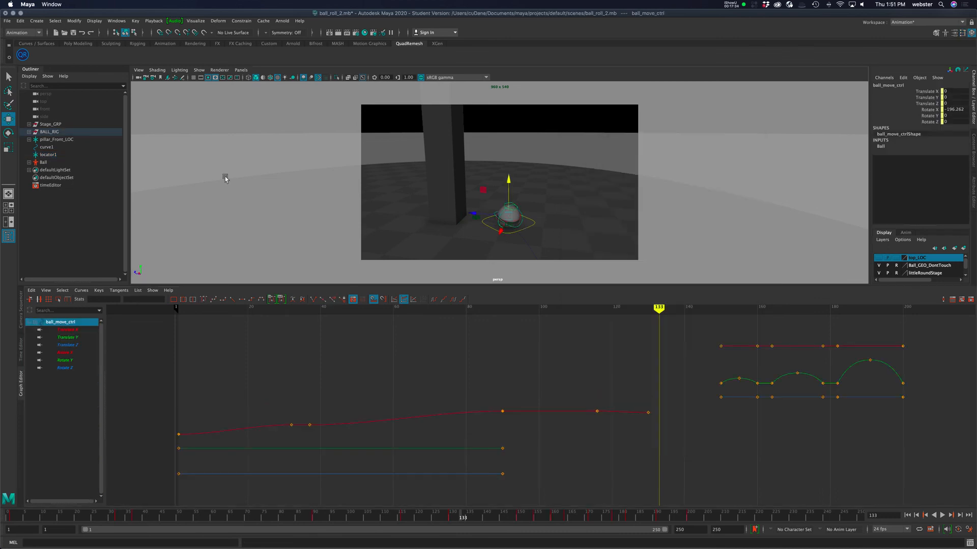
double_click(8, 119)
left_click_drag(673, 131, 863, 137)
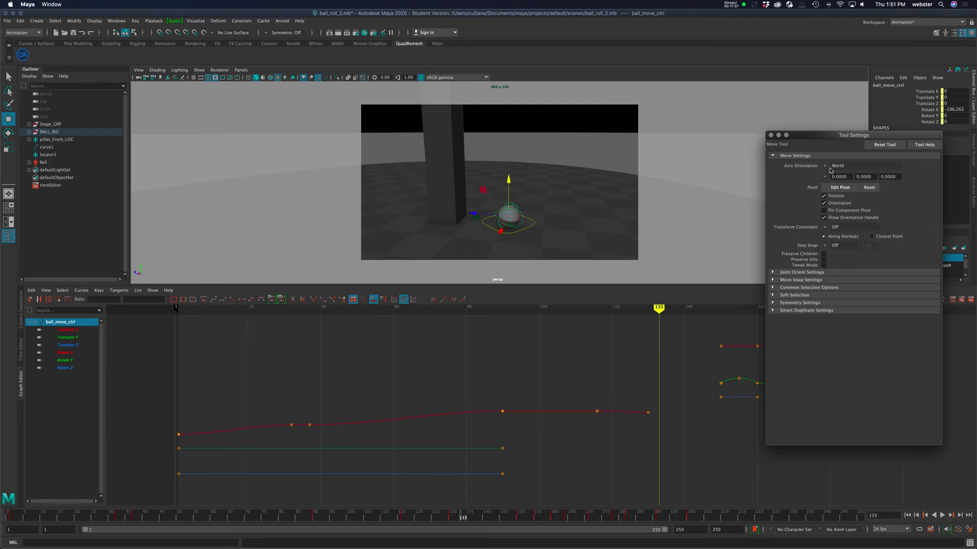
left_click(834, 166)
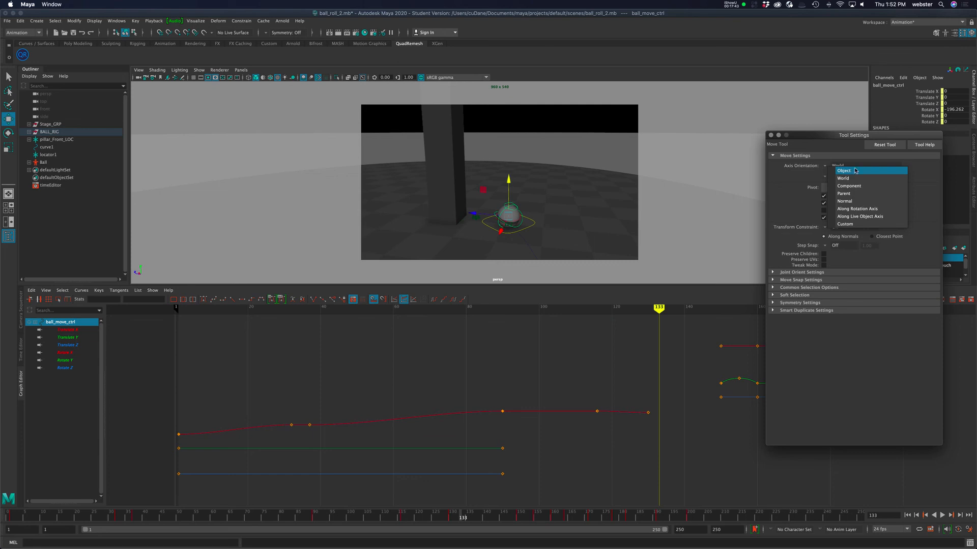
left_click(840, 131)
left_click(770, 136)
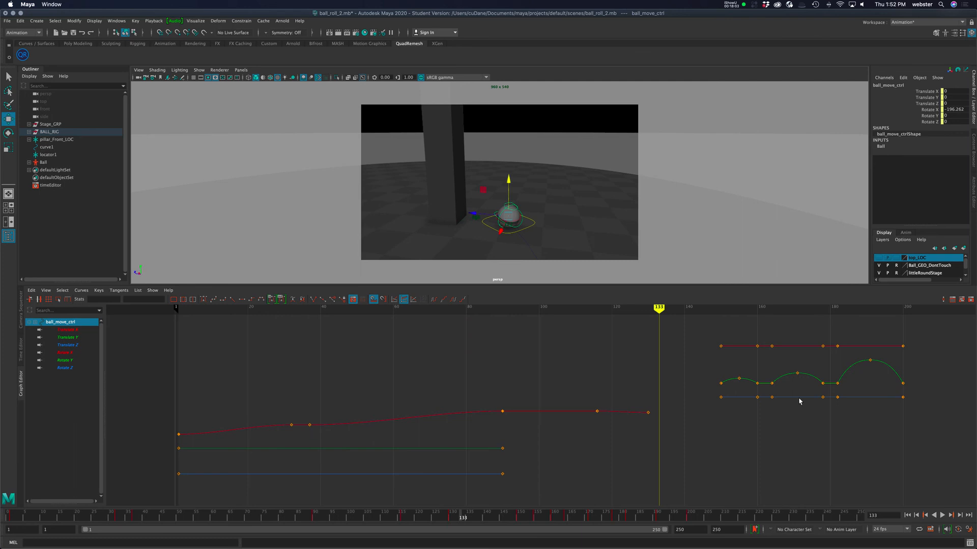
left_click(731, 4)
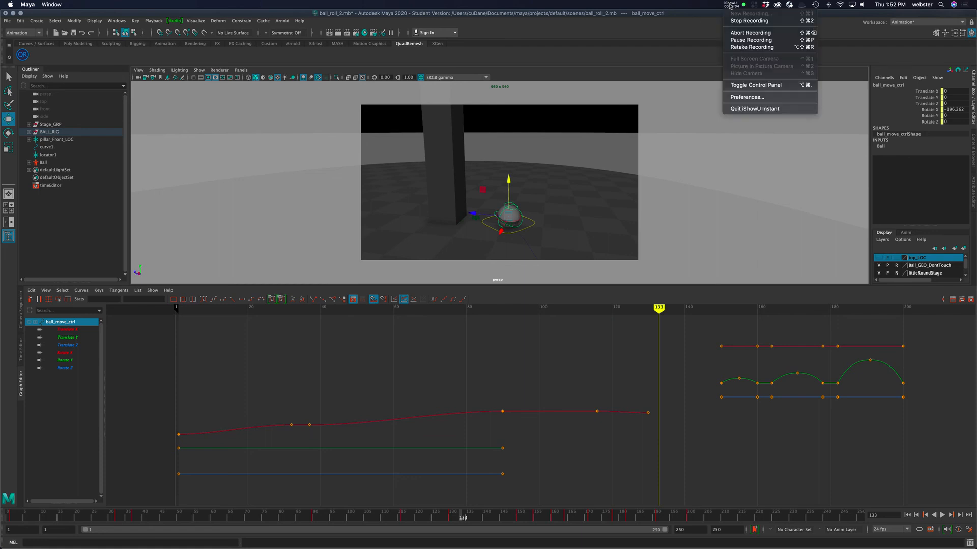